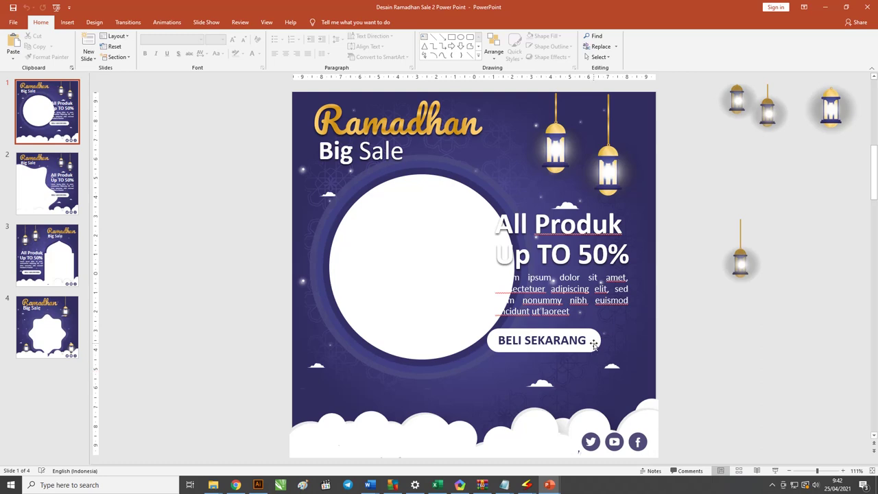
Play the Ramadhan sale sample slides as a slideshow, then return to the File start page.
{"action": "key", "text": "F5"}
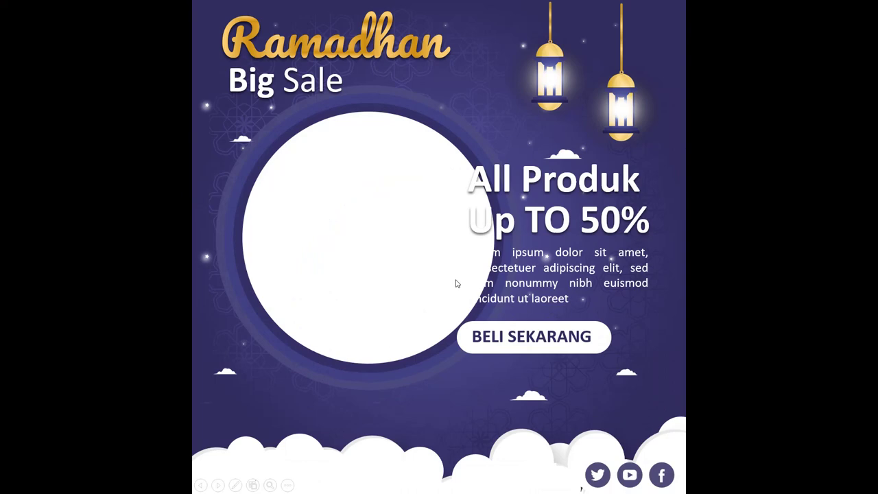
{"action": "left_click", "coordinate": [456, 284]}
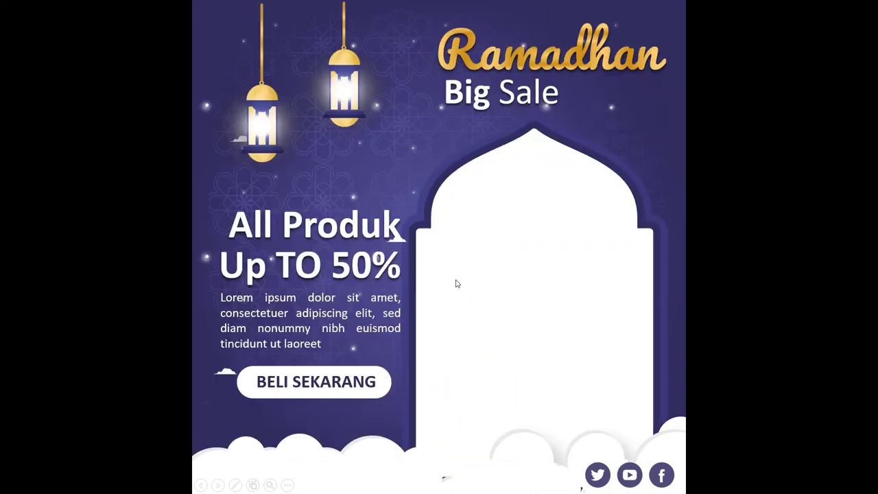
{"action": "left_click", "coordinate": [456, 283]}
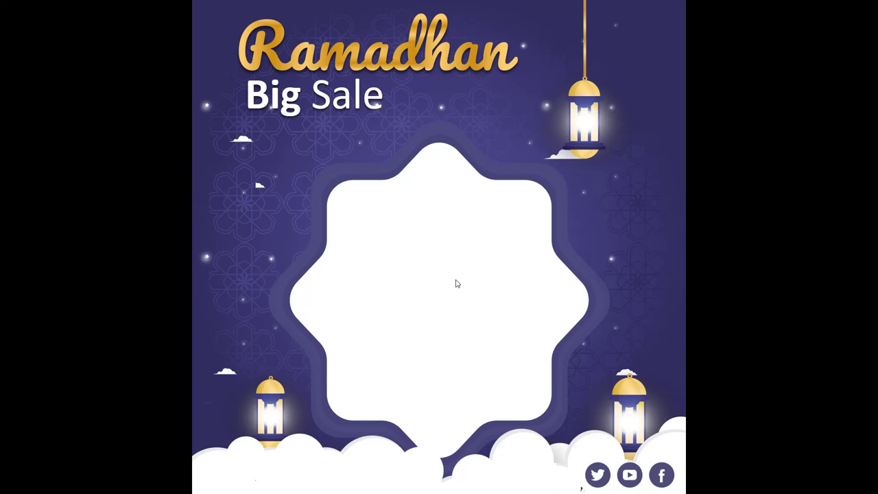
{"action": "key", "text": "Escape"}
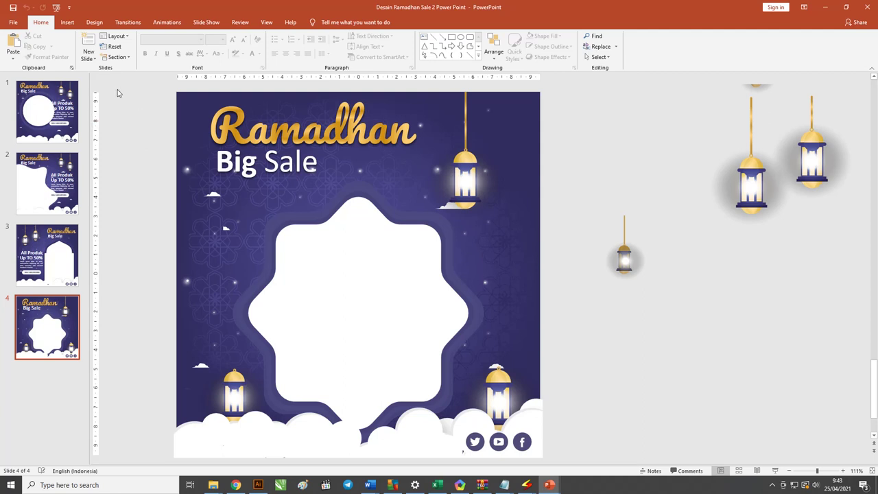
{"action": "left_click", "coordinate": [15, 23]}
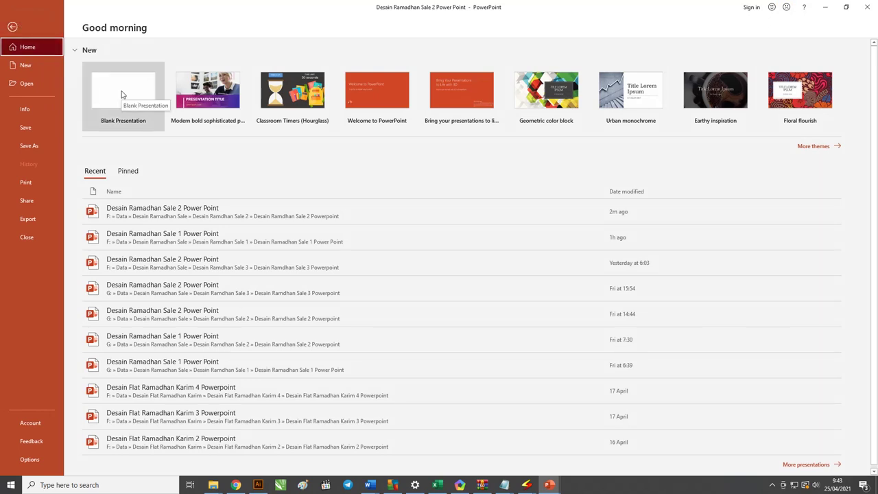
Create a blank presentation and delete its title and subtitle placeholders.
{"action": "left_click", "coordinate": [121, 94]}
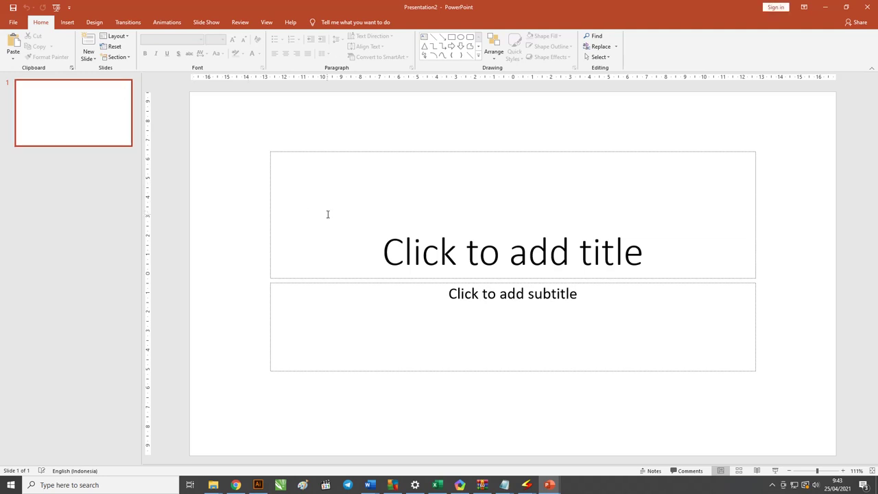
{"action": "left_click", "coordinate": [357, 277]}
{"action": "left_click", "coordinate": [353, 290], "text": "shift"}
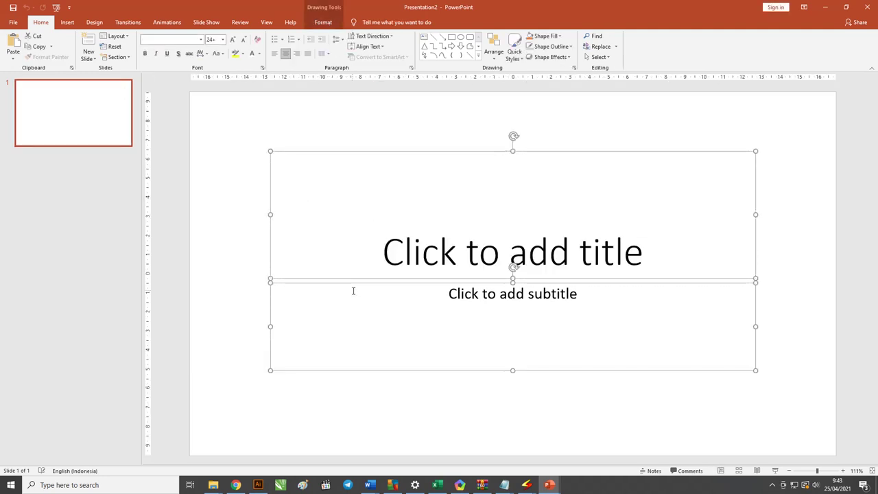
{"action": "key", "text": "Delete"}
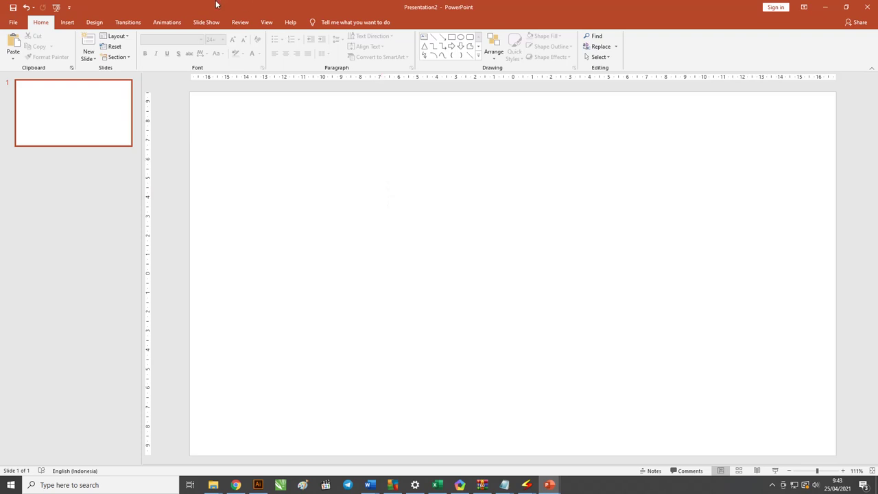
{"action": "left_click", "coordinate": [96, 26]}
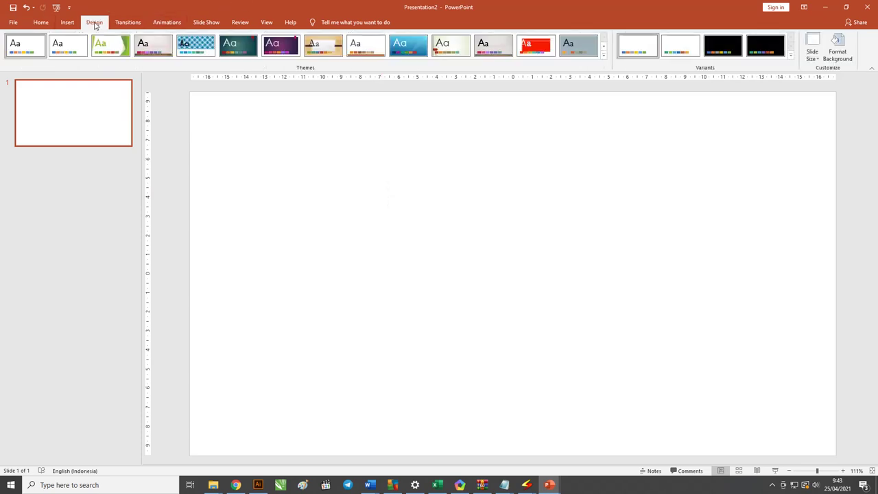
Set a custom 19,05 × 19,05 cm square slide size, maximizing content to fit.
{"action": "left_click", "coordinate": [812, 60]}
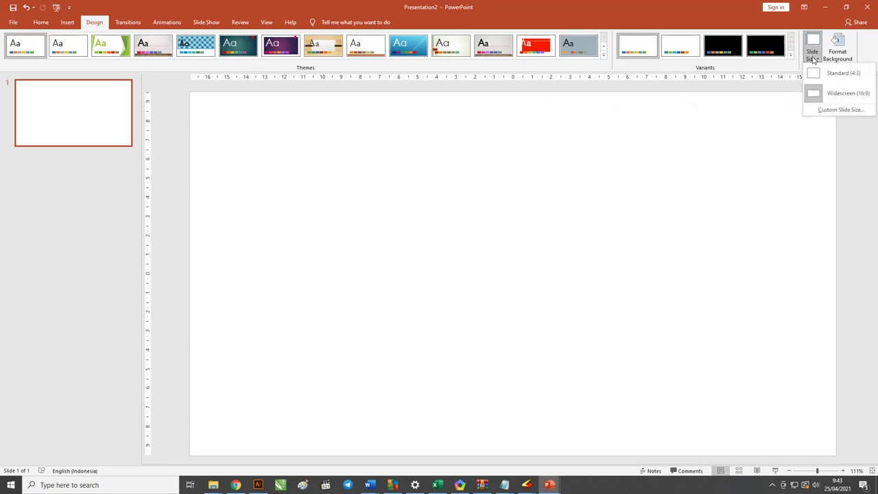
{"action": "left_click", "coordinate": [828, 109]}
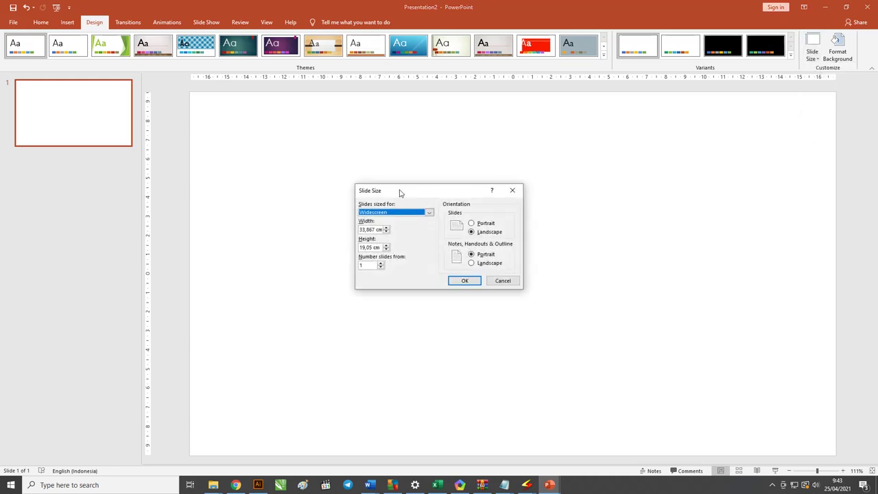
{"action": "left_click_drag", "start_coordinate": [432, 190], "coordinate": [401, 159]}
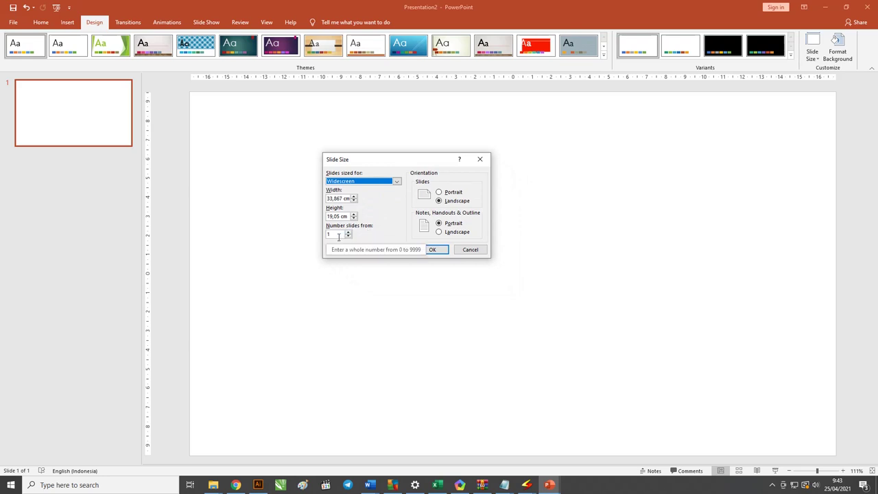
{"action": "left_click", "coordinate": [338, 216]}
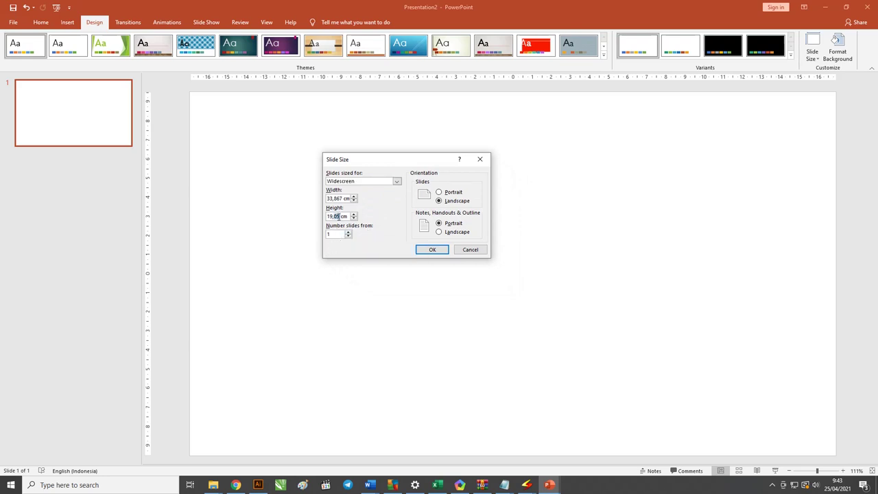
{"action": "left_click_drag", "start_coordinate": [341, 217], "coordinate": [308, 218]}
{"action": "key", "text": "ctrl+c"}
{"action": "left_click", "coordinate": [334, 198]}
{"action": "left_click_drag", "start_coordinate": [343, 198], "coordinate": [312, 198]}
{"action": "key", "text": "ctrl+v"}
{"action": "left_click", "coordinate": [438, 251]}
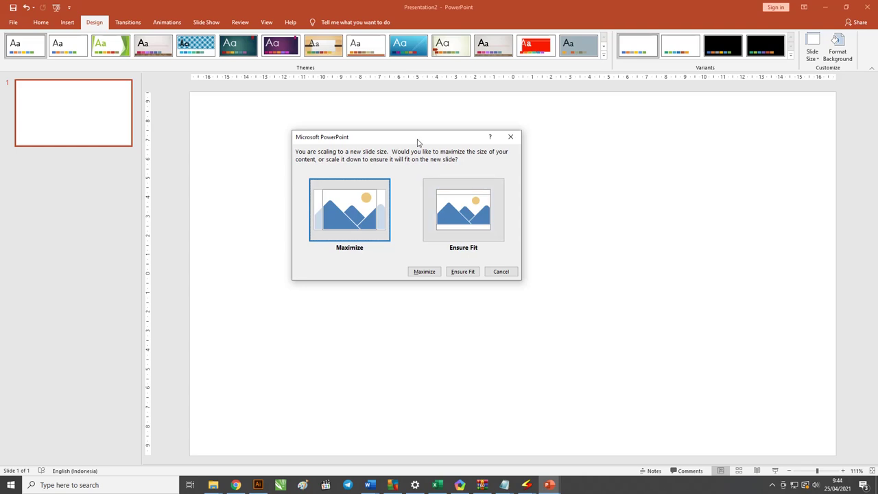
{"action": "left_click_drag", "start_coordinate": [416, 139], "coordinate": [437, 125]}
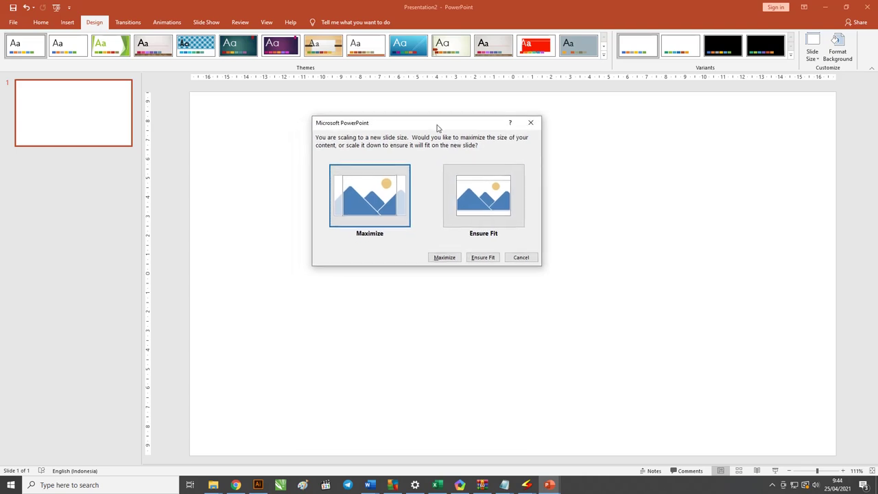
{"action": "left_click", "coordinate": [374, 203]}
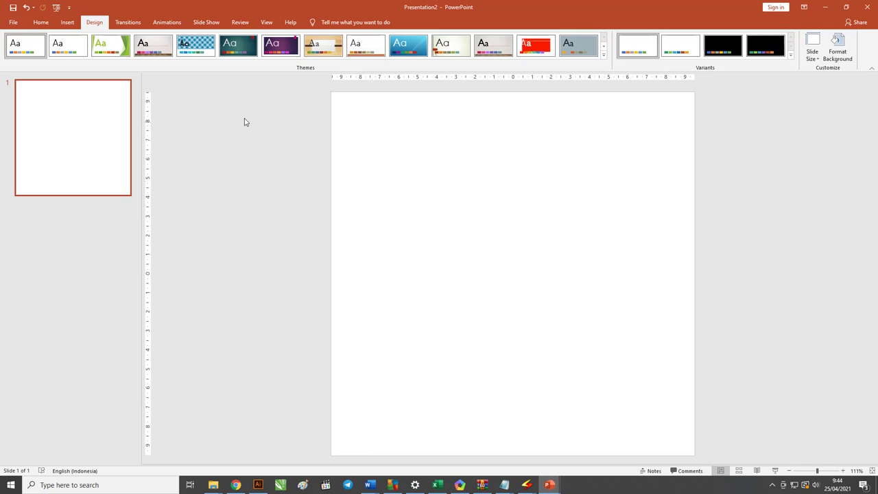
Draw a rectangle over the entire square slide and set it to No Outline.
{"action": "left_click", "coordinate": [76, 24]}
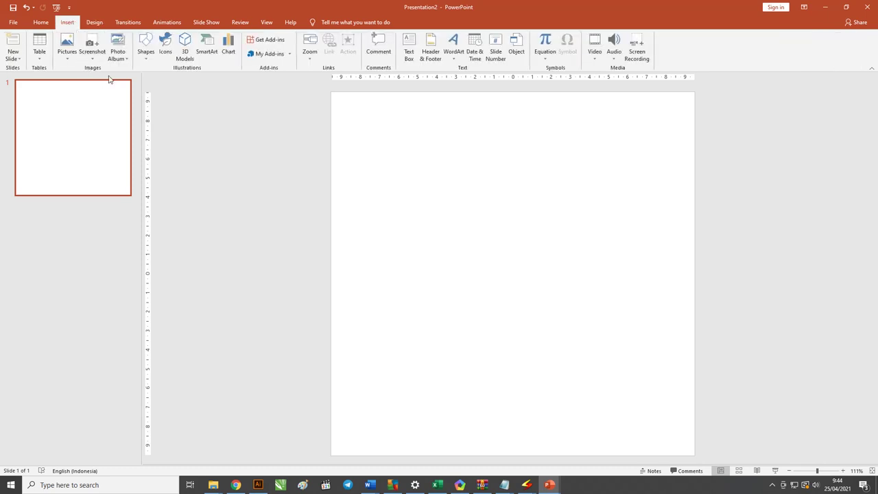
{"action": "left_click", "coordinate": [145, 60]}
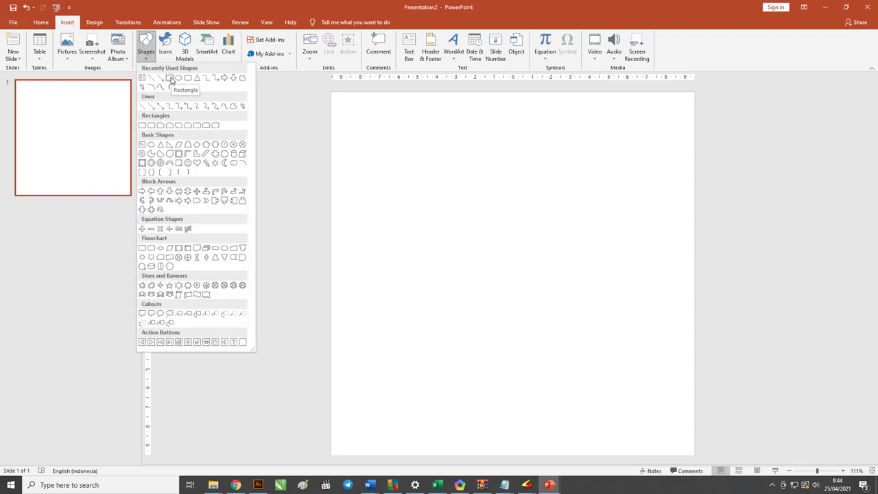
{"action": "left_click", "coordinate": [169, 80]}
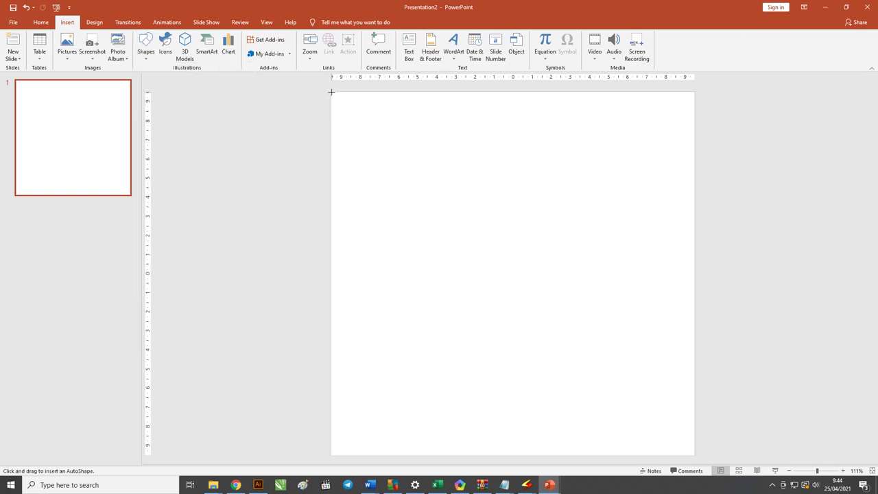
{"action": "mouse_move", "coordinate": [328, 92]}
{"action": "left_mouse_down"}
{"action": "mouse_move", "coordinate": [638, 359]}
{"action": "mouse_move", "coordinate": [694, 454]}
{"action": "left_mouse_up"}
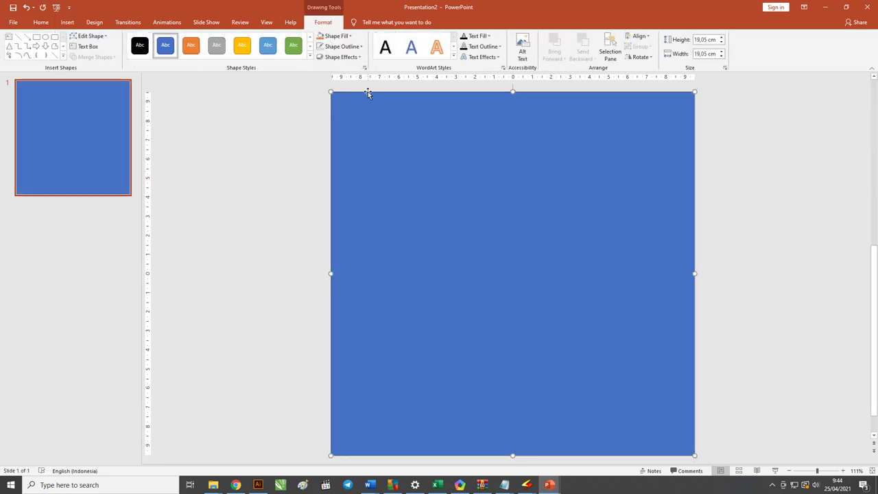
{"action": "left_click", "coordinate": [343, 46]}
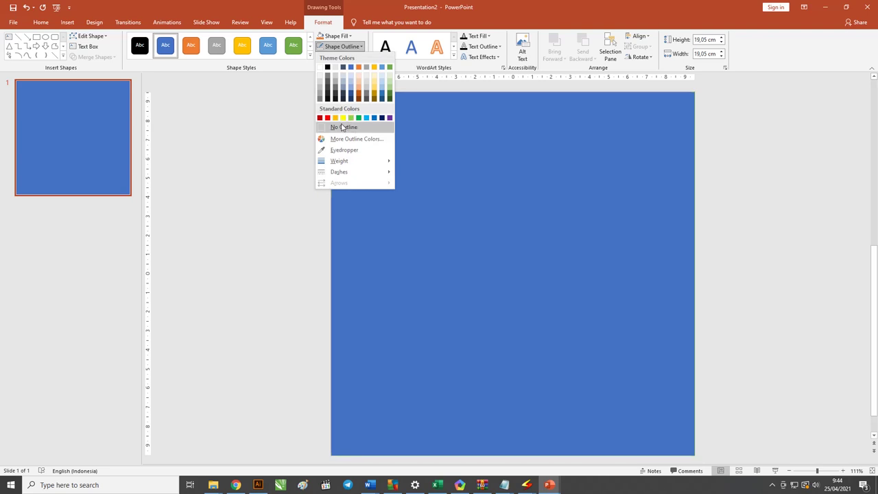
{"action": "left_click", "coordinate": [343, 128]}
{"action": "left_click", "coordinate": [252, 133]}
{"action": "left_click", "coordinate": [412, 145]}
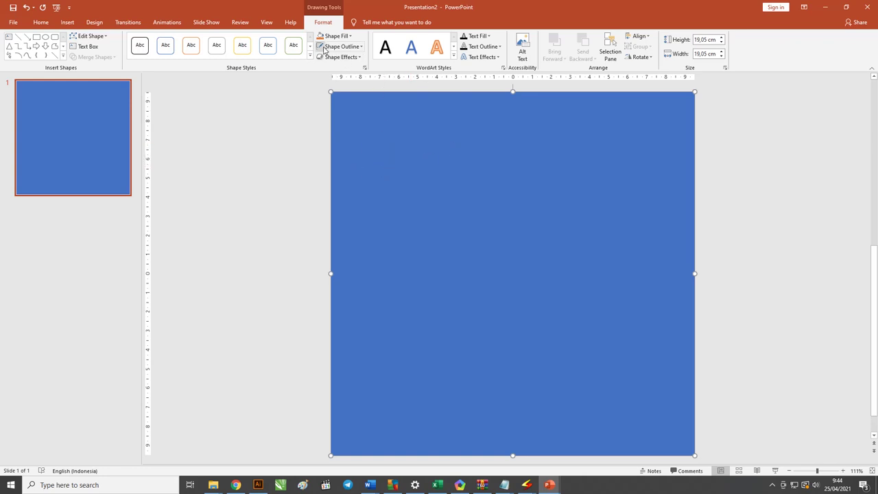
Fill the rectangle with a light-blue preset gradient from the Format Shape pane.
{"action": "left_click", "coordinate": [347, 38]}
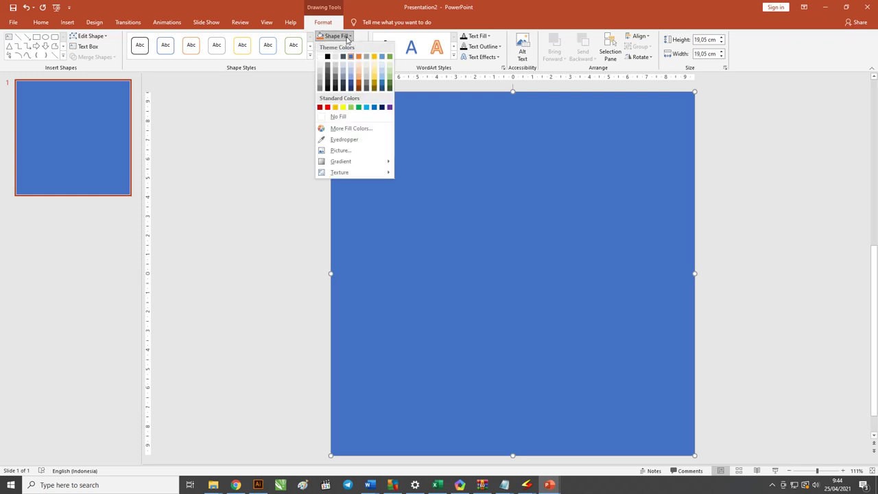
{"action": "mouse_move", "coordinate": [350, 161]}
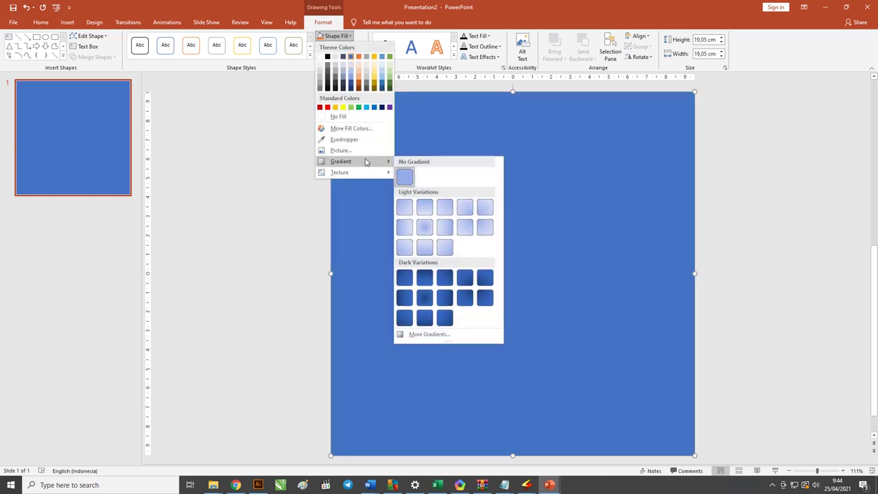
{"action": "left_click", "coordinate": [435, 334]}
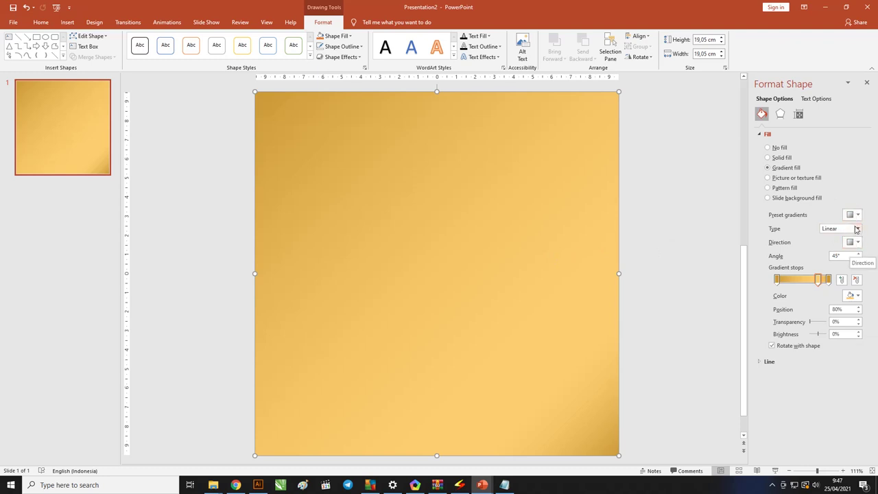
{"action": "left_click", "coordinate": [854, 215]}
{"action": "left_click", "coordinate": [774, 236]}
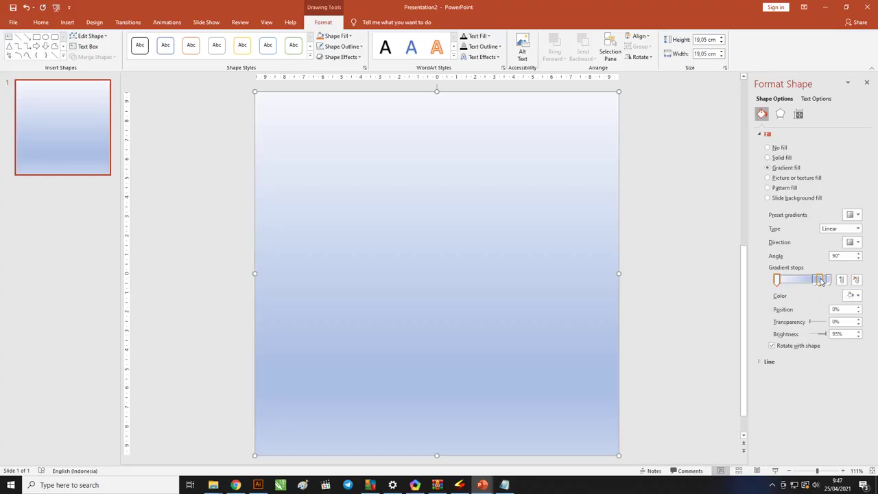
Shift a middle gradient stop slightly left in the Format Shape pane.
{"action": "left_click_drag", "start_coordinate": [822, 282], "coordinate": [808, 282]}
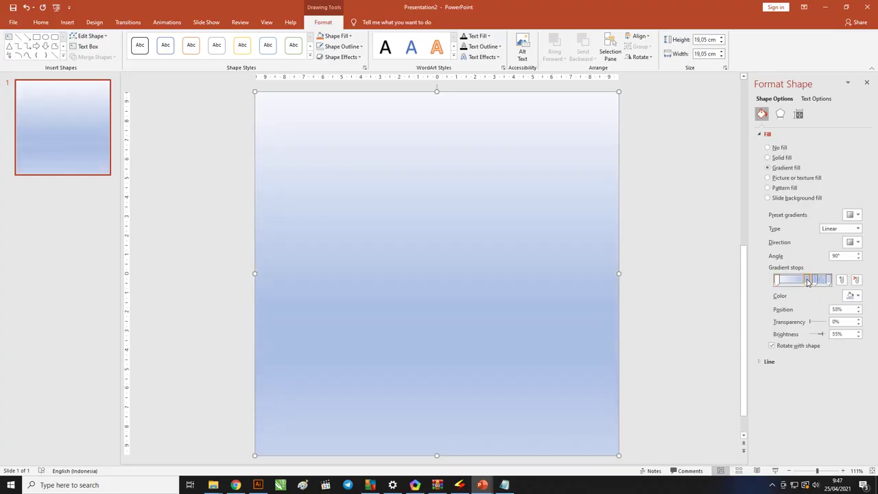
Remove the middle gradient stops, leaving only the start and end stops.
{"action": "left_click", "coordinate": [856, 280]}
{"action": "left_click_drag", "start_coordinate": [813, 283], "coordinate": [808, 281]}
{"action": "left_click", "coordinate": [857, 281]}
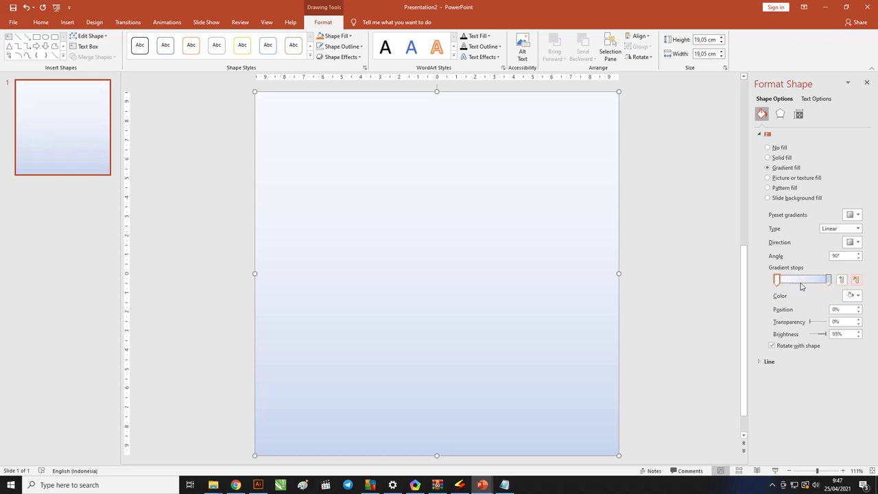
Color the 100% gradient stop dark purple using hex #53519A.
{"action": "left_click", "coordinate": [828, 280]}
{"action": "left_click", "coordinate": [857, 297]}
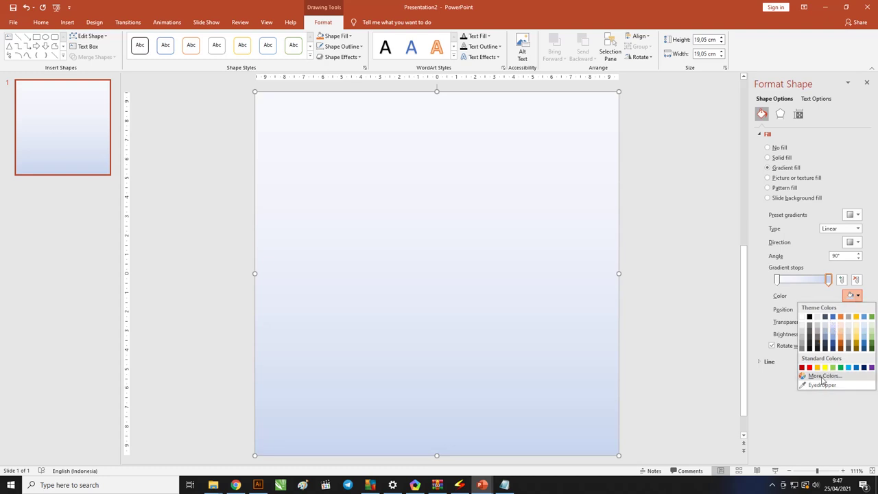
{"action": "left_click", "coordinate": [824, 375]}
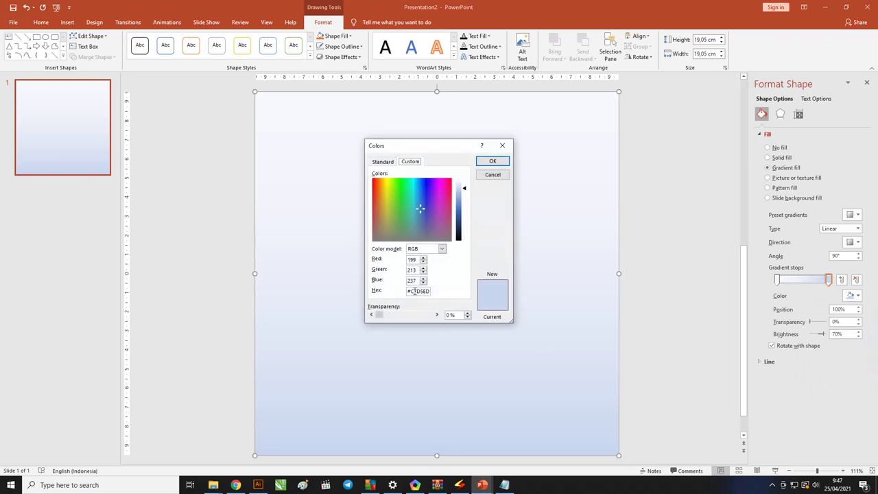
{"action": "double_click", "coordinate": [421, 291]}
{"action": "right_click", "coordinate": [418, 290]}
{"action": "left_click", "coordinate": [430, 314]}
{"action": "left_click", "coordinate": [411, 280]}
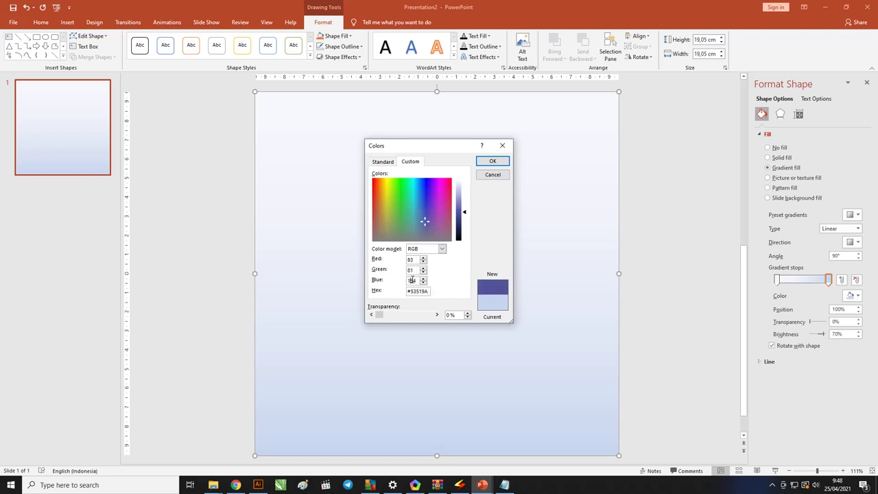
{"action": "left_click", "coordinate": [491, 161]}
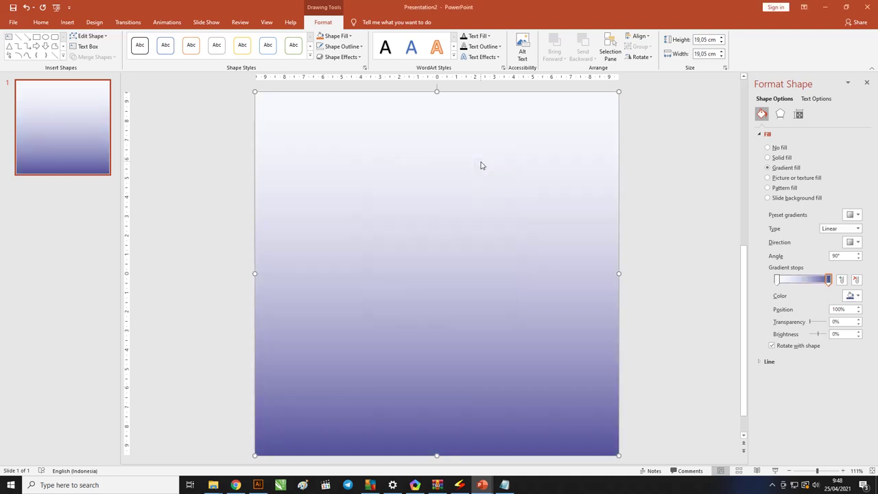
Color the first stop #302D5F and swap the stops so the fill darkens downward.
{"action": "left_click", "coordinate": [777, 280]}
{"action": "left_click", "coordinate": [851, 295]}
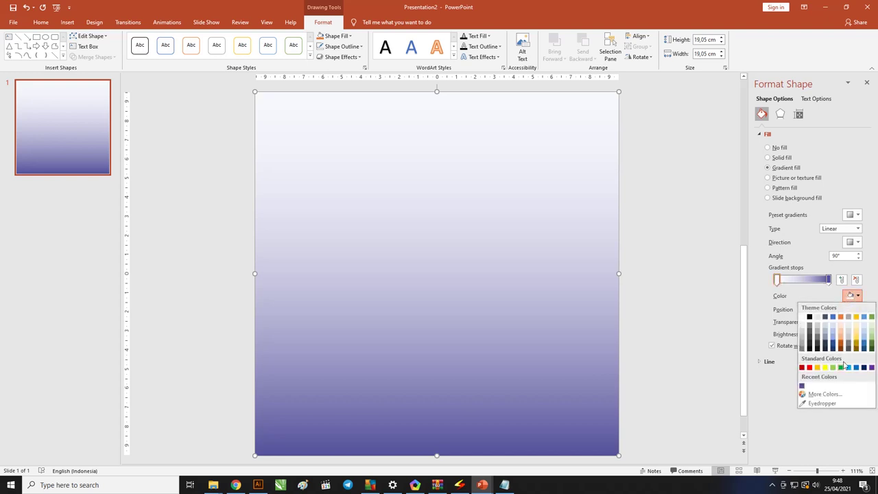
{"action": "left_click", "coordinate": [823, 394]}
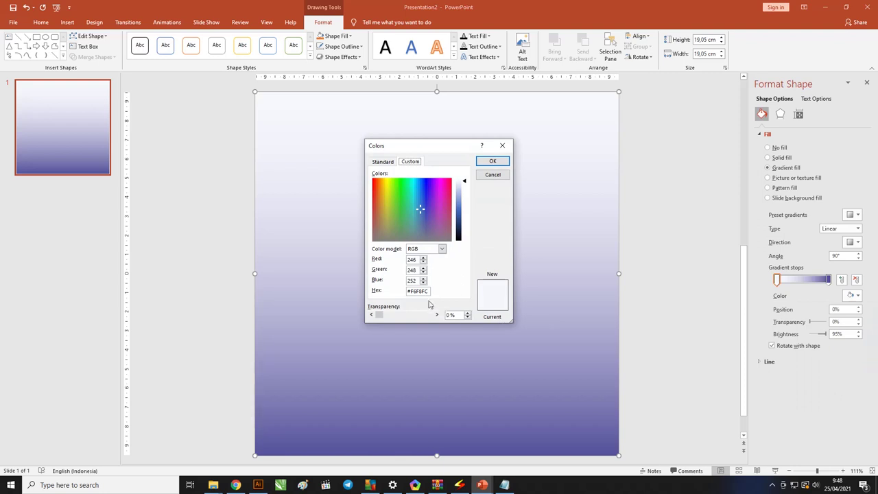
{"action": "double_click", "coordinate": [420, 291]}
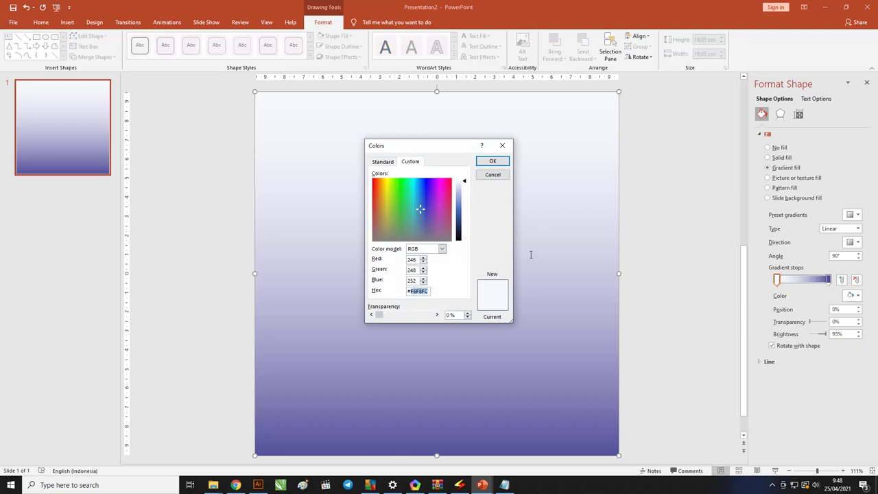
{"action": "key", "text": "ctrl+v"}
{"action": "left_click", "coordinate": [492, 162]}
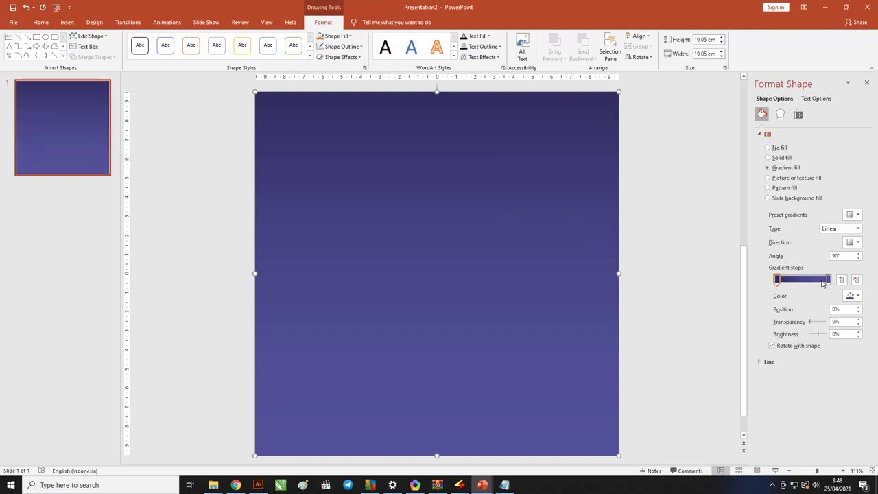
{"action": "left_click_drag", "start_coordinate": [829, 281], "coordinate": [776, 280]}
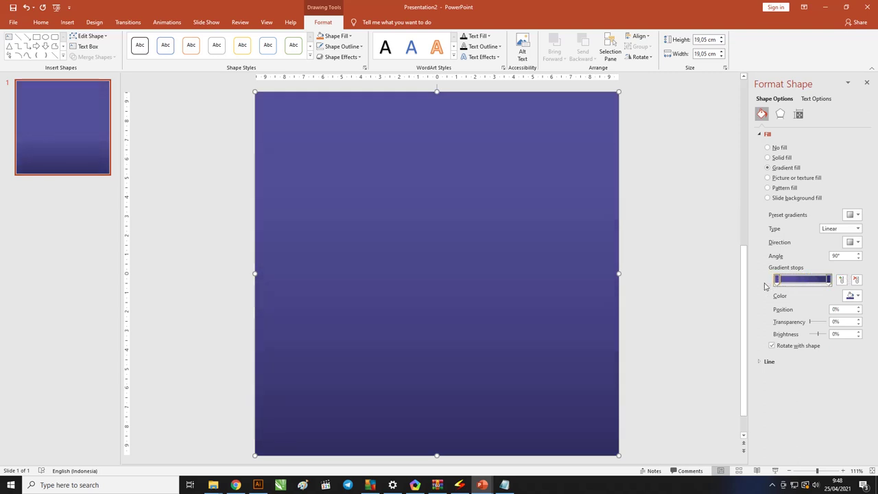
Add a gradient stop at 88% and make the gradient Radial, From Center.
{"action": "left_click", "coordinate": [823, 279]}
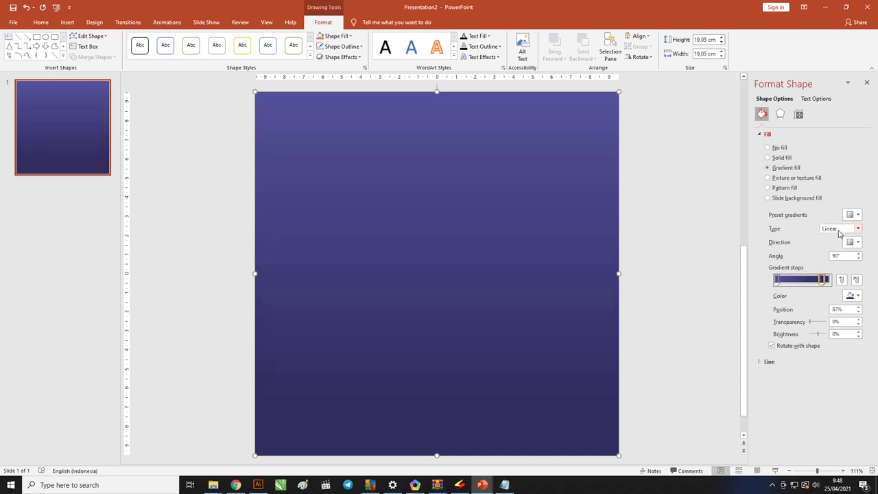
{"action": "left_click", "coordinate": [838, 234]}
{"action": "left_click", "coordinate": [831, 244]}
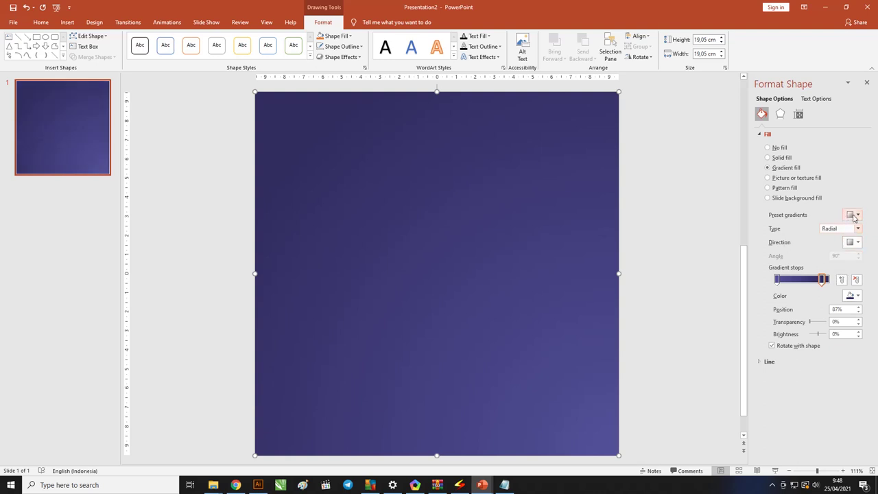
{"action": "left_click", "coordinate": [856, 243]}
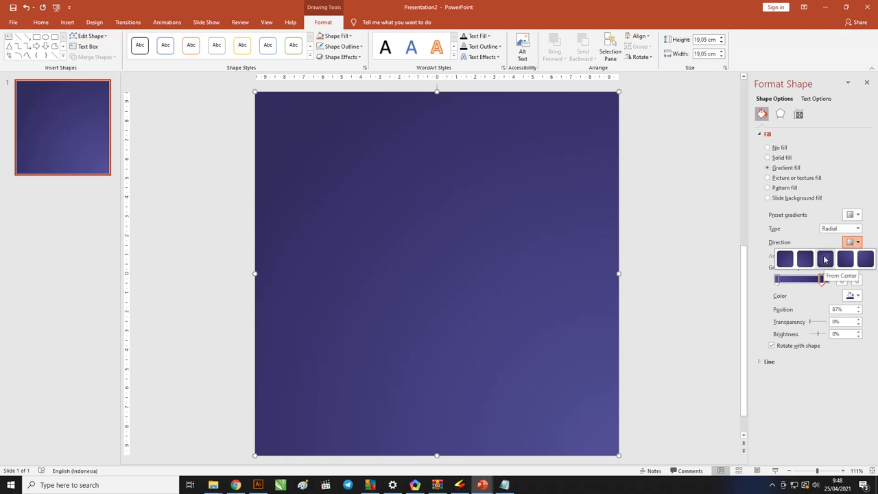
{"action": "left_click", "coordinate": [825, 259]}
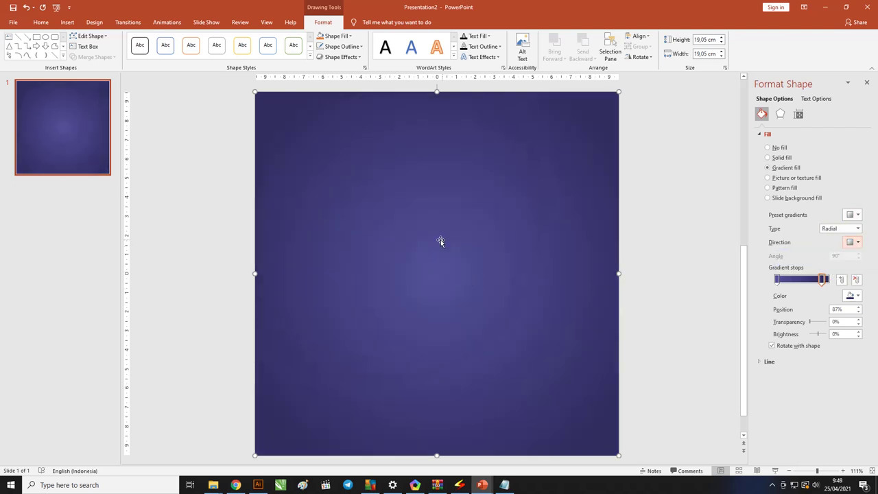
{"action": "left_click_drag", "start_coordinate": [822, 281], "coordinate": [810, 285]}
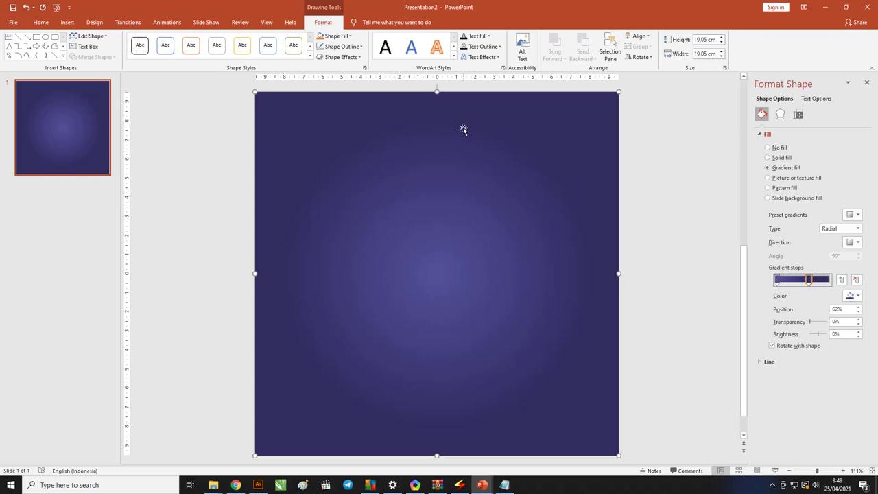
{"action": "left_click", "coordinate": [777, 279]}
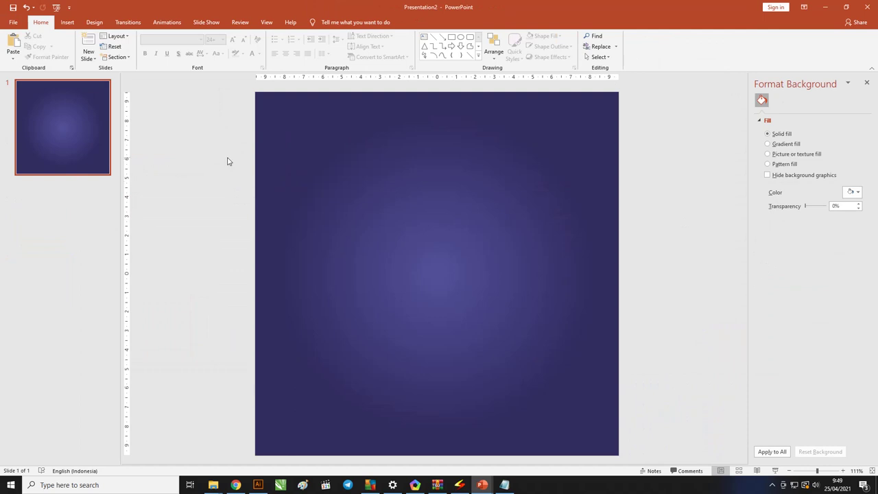
Insert pictures Desain Ramdhan Sale 2-01 through 2-11 from this device onto the slide.
{"action": "scroll", "coordinate": [227, 161], "scroll_direction": "down", "scroll_amount": 1}
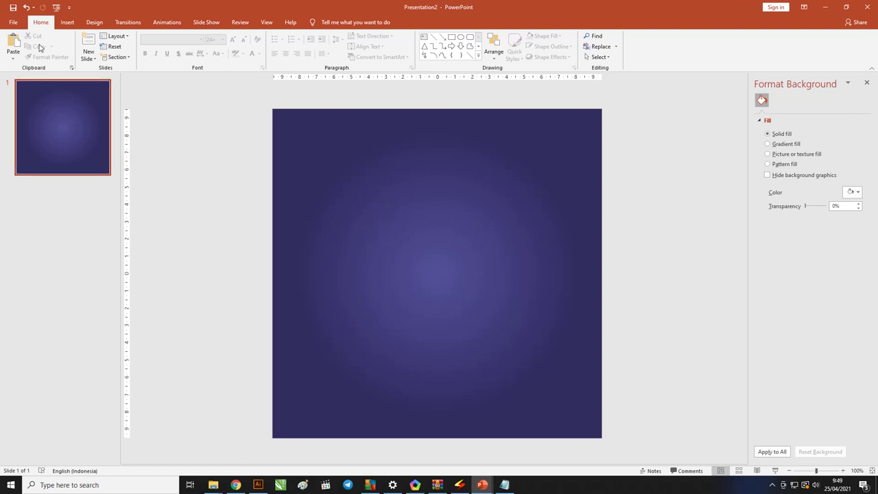
{"action": "left_click", "coordinate": [65, 22]}
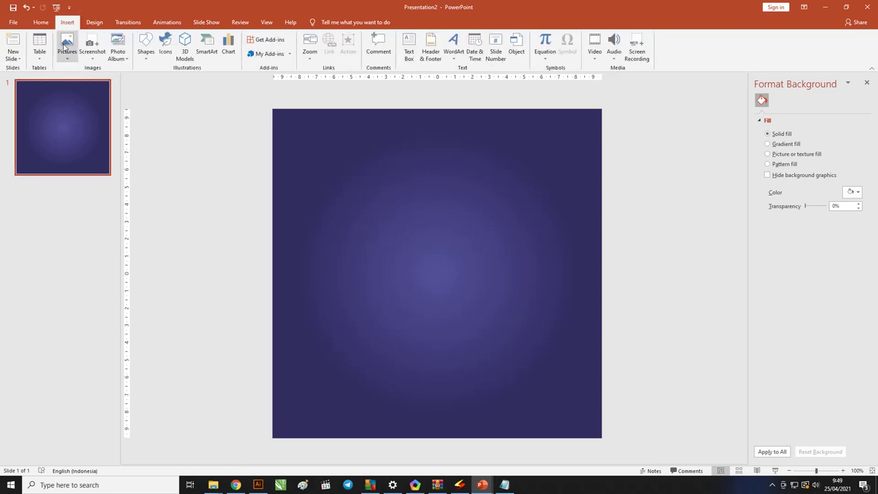
{"action": "left_click", "coordinate": [64, 47]}
{"action": "left_click", "coordinate": [79, 78]}
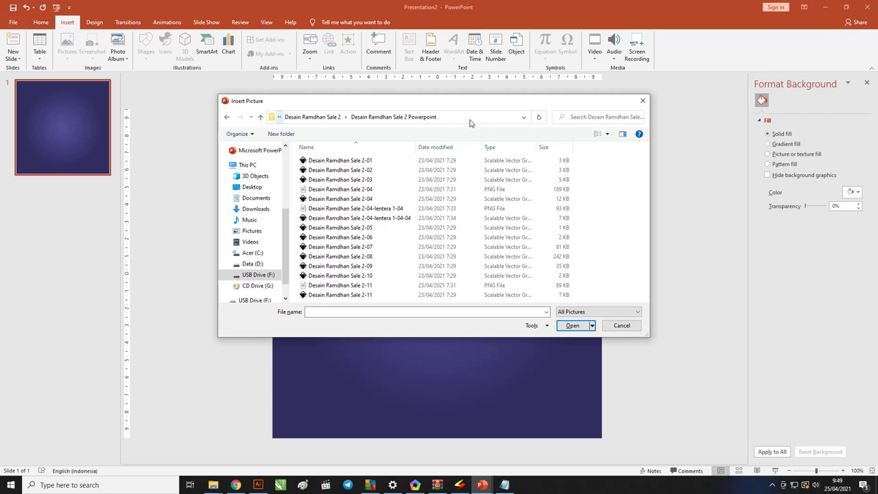
{"action": "left_click_drag", "start_coordinate": [533, 101], "coordinate": [522, 80]}
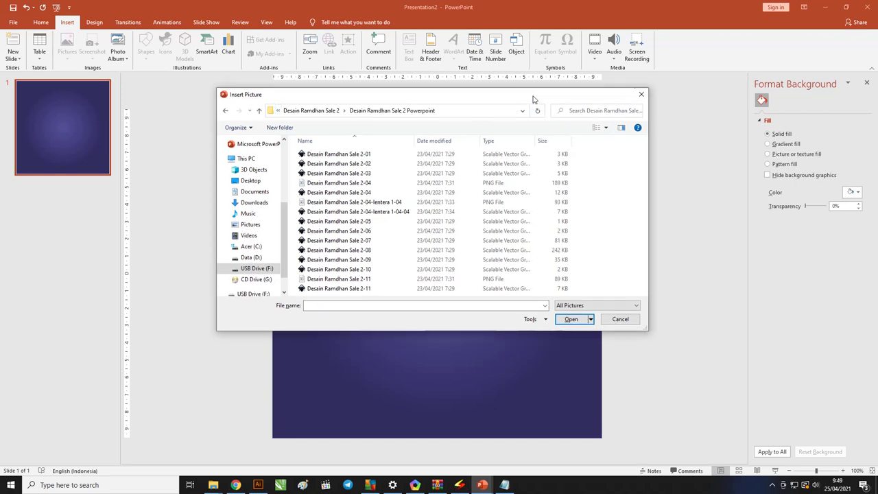
{"action": "left_click", "coordinate": [343, 140]}
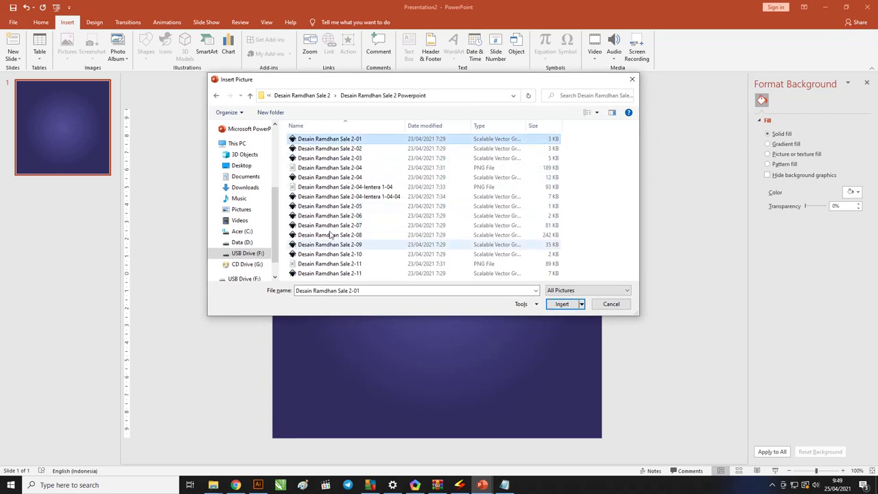
{"action": "left_click", "coordinate": [344, 274]}
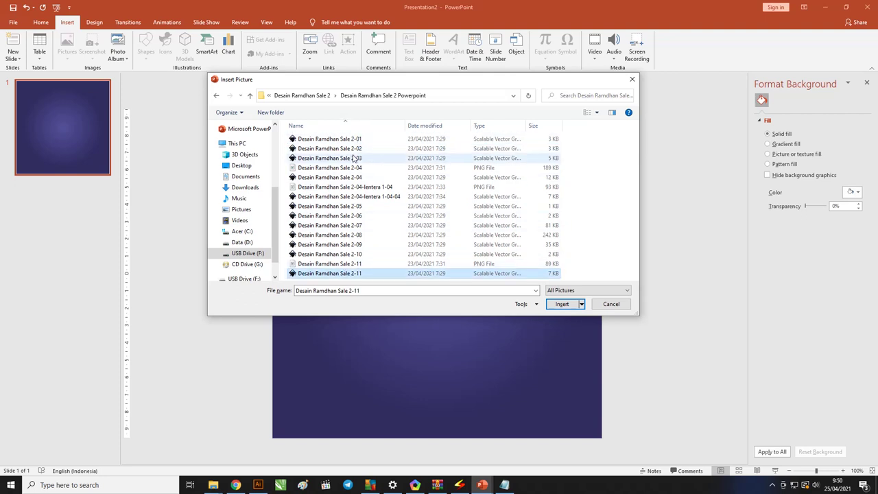
{"action": "left_click", "coordinate": [351, 139]}
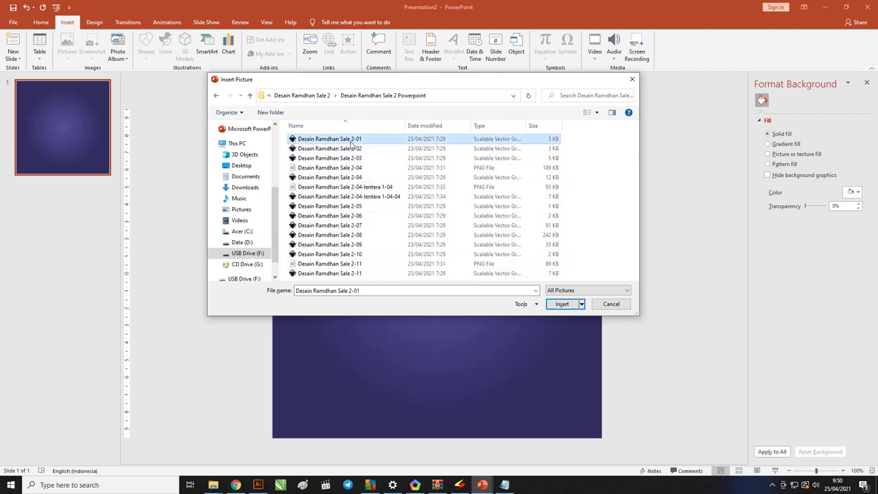
{"action": "left_click", "coordinate": [344, 274], "text": "shift"}
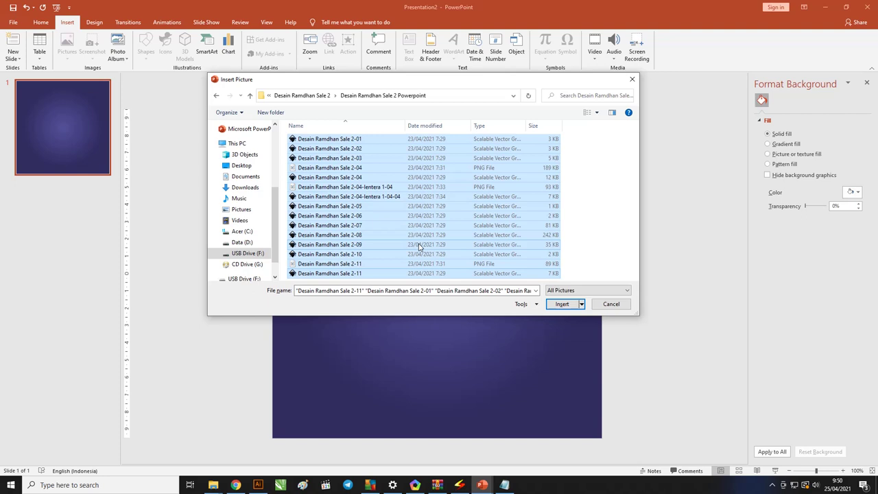
{"action": "left_click", "coordinate": [558, 306]}
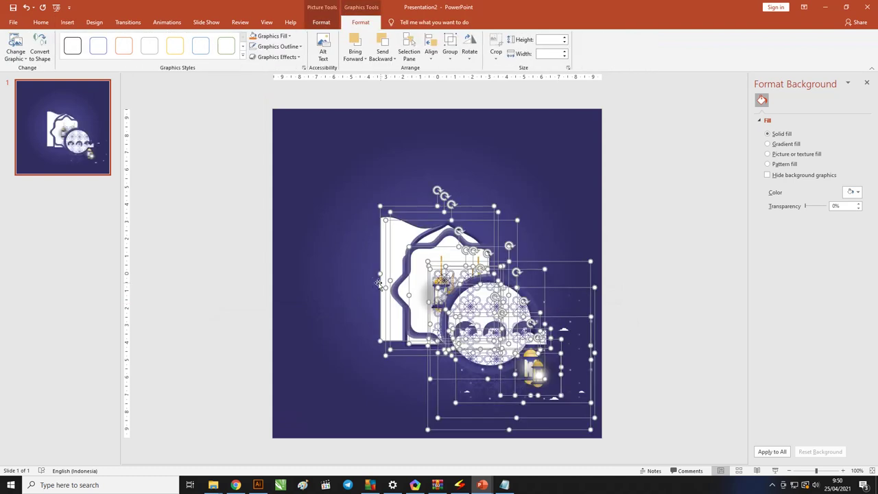
Group the inserted poster graphics and park them off the slide to the right.
{"action": "scroll", "coordinate": [368, 233], "scroll_direction": "down", "scroll_amount": 2, "text": "ctrl"}
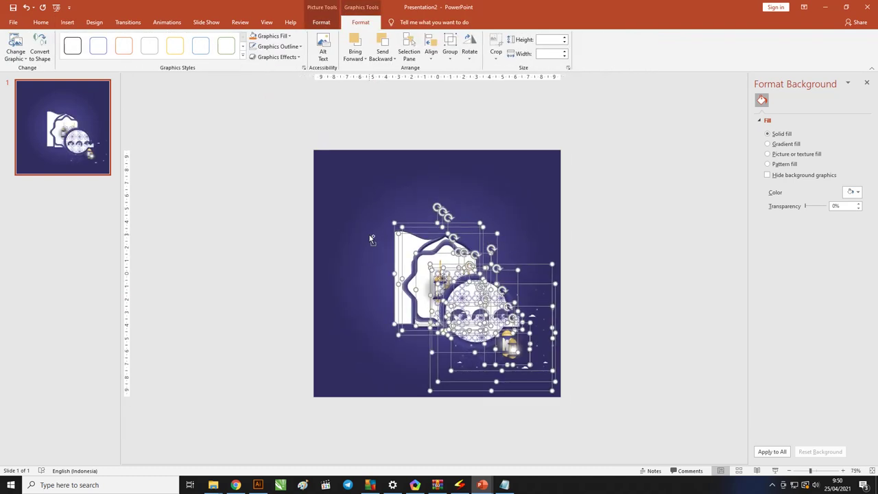
{"action": "key", "text": "ctrl+g"}
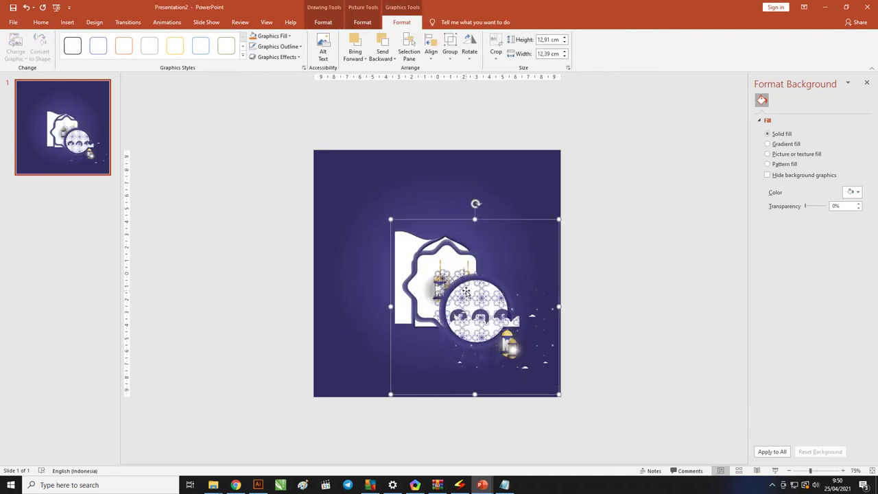
{"action": "mouse_move", "coordinate": [464, 291]}
{"action": "left_mouse_down"}
{"action": "mouse_move", "coordinate": [604, 262]}
{"action": "mouse_move", "coordinate": [652, 271]}
{"action": "left_mouse_up"}
Ungroup the graphics and place the star-dots graphic over the upper centre of the slide.
{"action": "scroll", "coordinate": [629, 274], "scroll_direction": "down", "scroll_amount": 1, "text": "ctrl"}
{"action": "scroll", "coordinate": [605, 275], "scroll_direction": "down", "scroll_amount": 1, "text": "ctrl"}
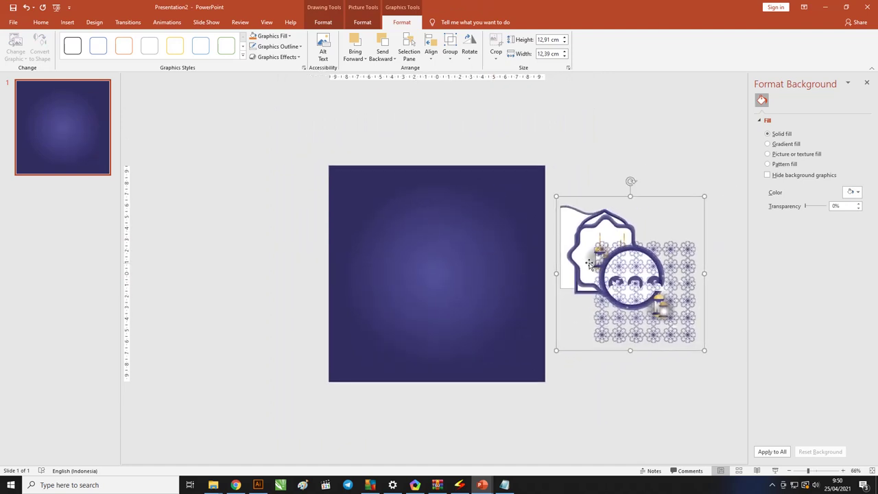
{"action": "right_click", "coordinate": [605, 275]}
{"action": "mouse_move", "coordinate": [632, 325]}
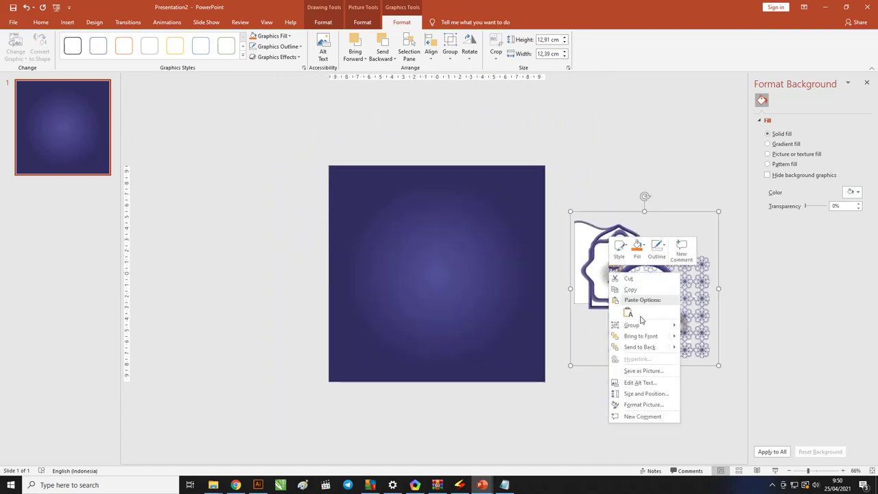
{"action": "left_click", "coordinate": [705, 349]}
{"action": "left_click", "coordinate": [678, 378]}
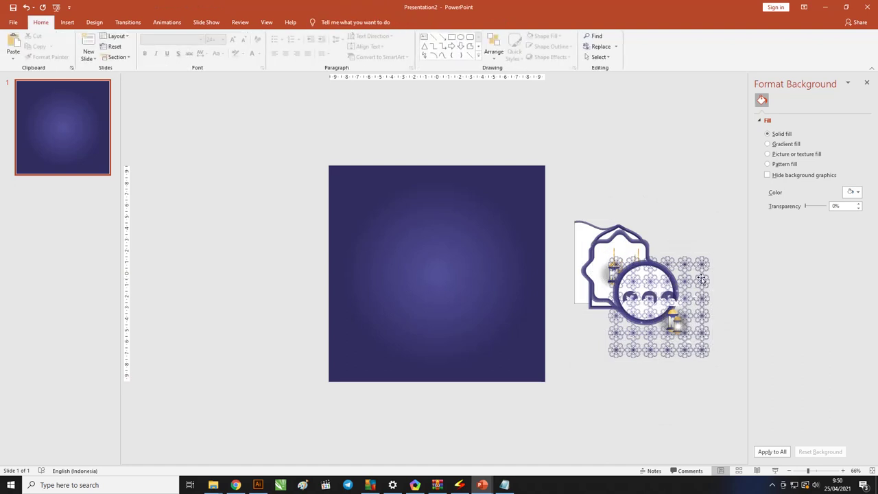
{"action": "left_click_drag", "start_coordinate": [604, 240], "coordinate": [479, 221]}
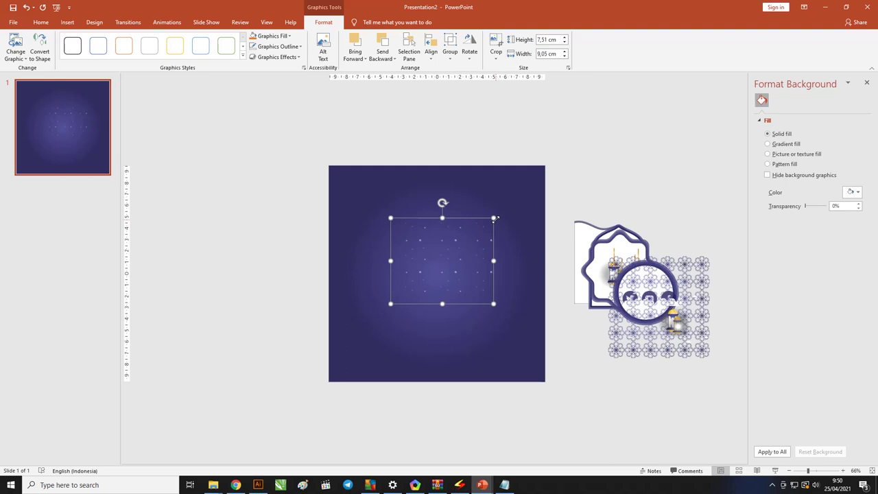
Enlarge the star-dots overlay to 21.55 cm wide so its stars spread across the background.
{"action": "left_click_drag", "start_coordinate": [496, 216], "coordinate": [633, 99]}
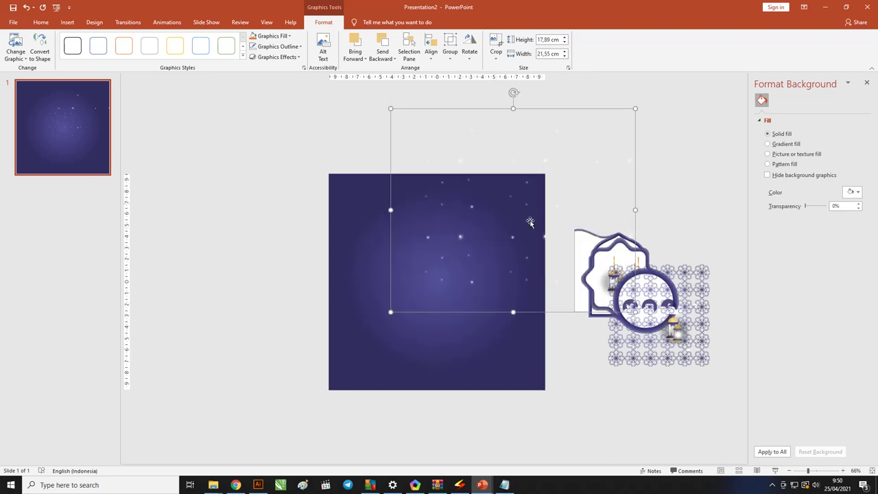
{"action": "scroll", "coordinate": [460, 255], "scroll_direction": "up", "scroll_amount": 5}
{"action": "scroll", "coordinate": [286, 289], "scroll_direction": "up", "scroll_amount": 5}
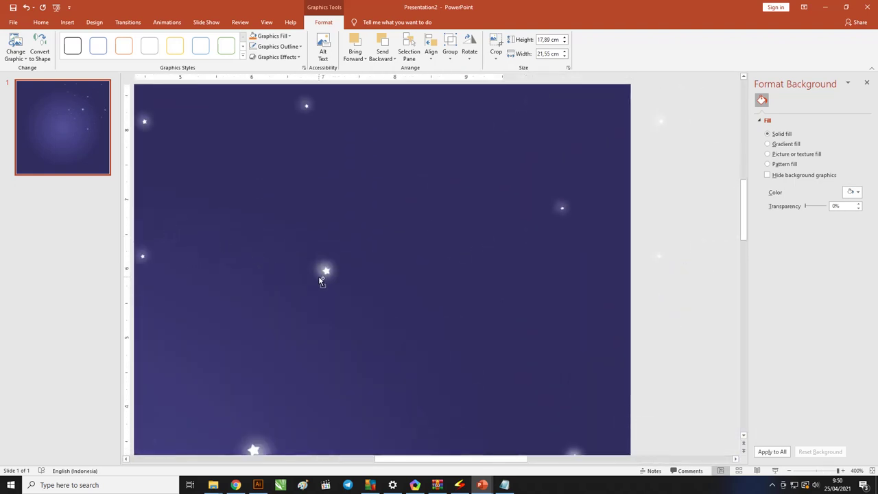
{"action": "scroll", "coordinate": [363, 279], "scroll_direction": "down", "scroll_amount": 5}
{"action": "scroll", "coordinate": [365, 271], "scroll_direction": "down", "scroll_amount": 5, "text": "ctrl"}
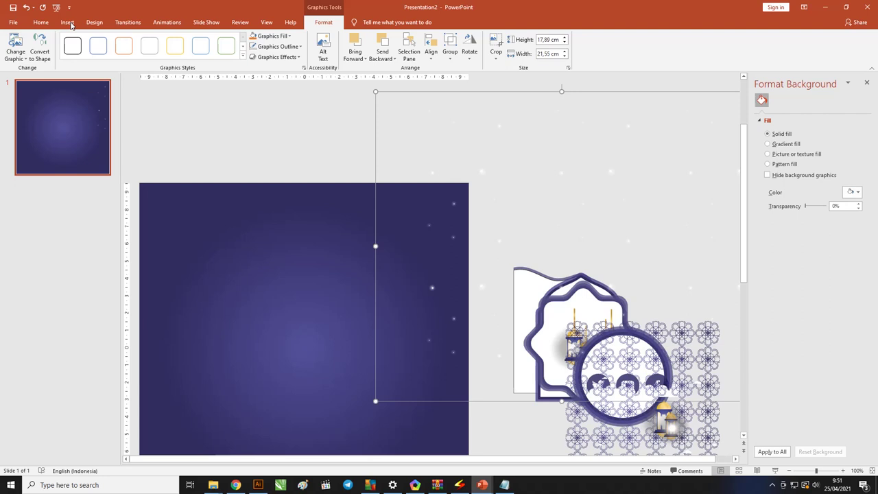
Deselect the overlay and bring up the Insert shapes gallery.
{"action": "left_click", "coordinate": [279, 157]}
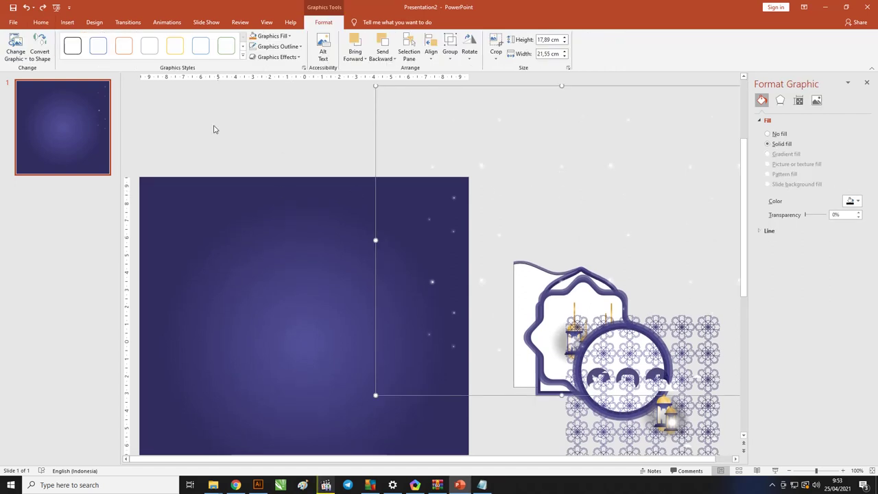
{"action": "left_click", "coordinate": [67, 22]}
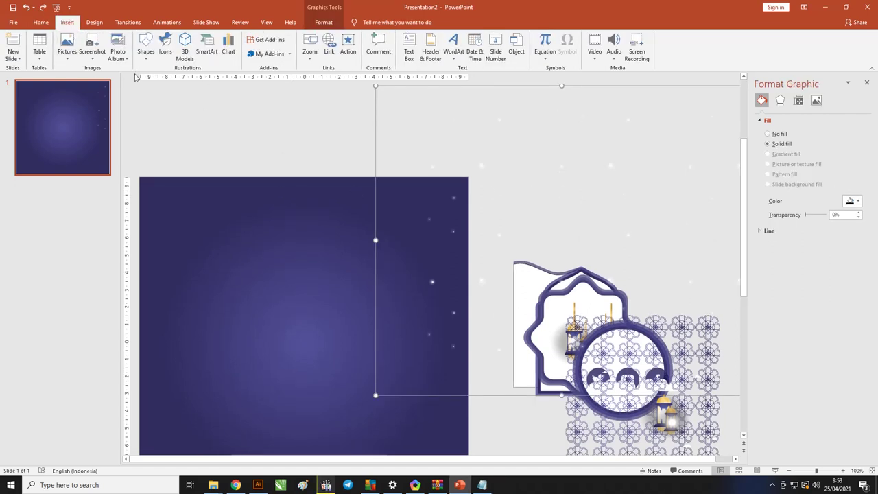
{"action": "left_click", "coordinate": [145, 55]}
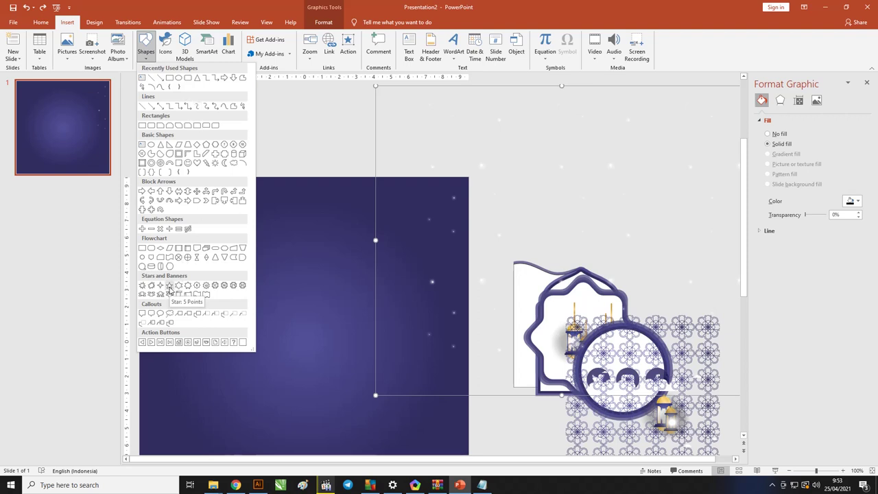
Draw a five-point star near the upper left of the slide.
{"action": "left_click", "coordinate": [169, 287]}
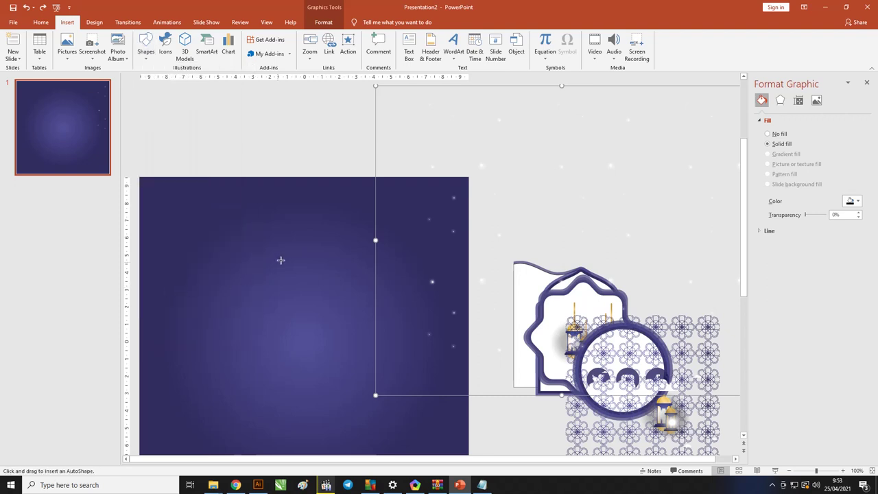
{"action": "left_click_drag", "start_coordinate": [246, 227], "coordinate": [291, 271]}
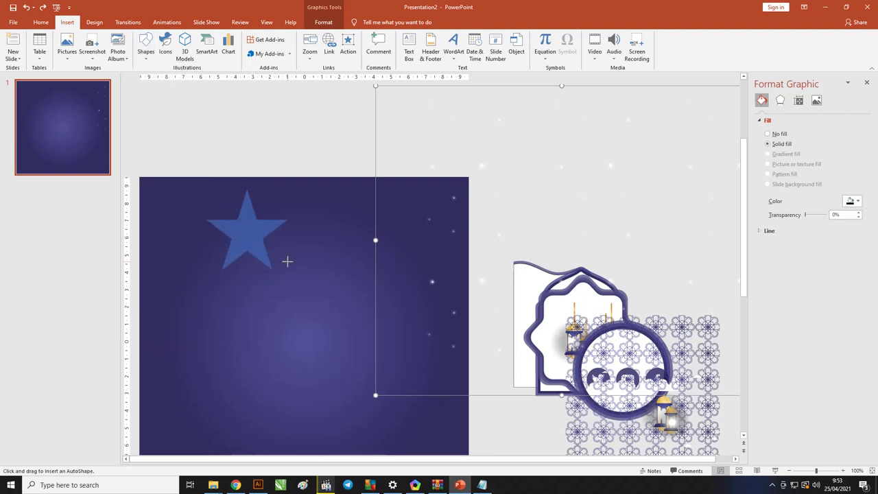
{"action": "left_click_drag", "start_coordinate": [258, 233], "coordinate": [275, 248]}
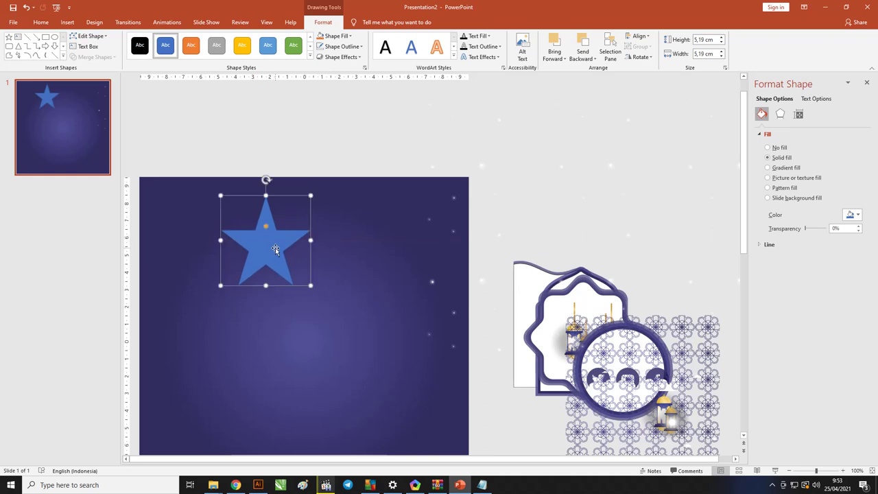
Fill the star white and remove its outline.
{"action": "left_click", "coordinate": [343, 36]}
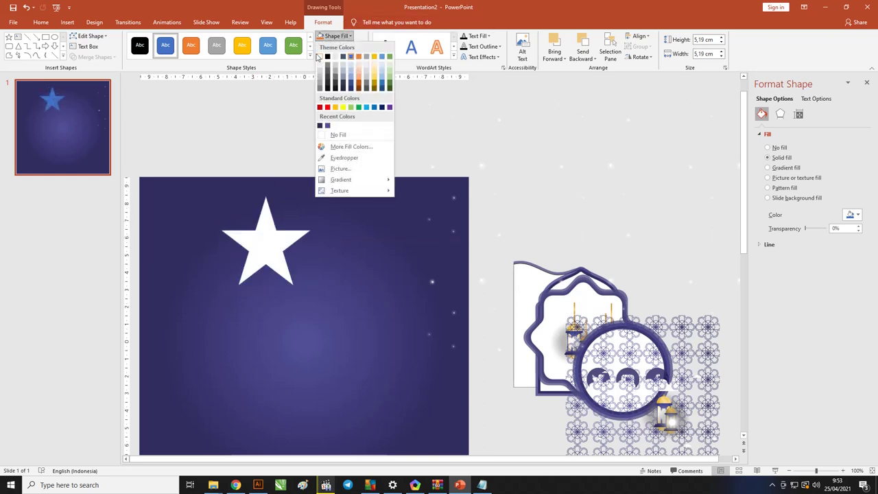
{"action": "left_click", "coordinate": [320, 57]}
{"action": "left_click", "coordinate": [334, 47]}
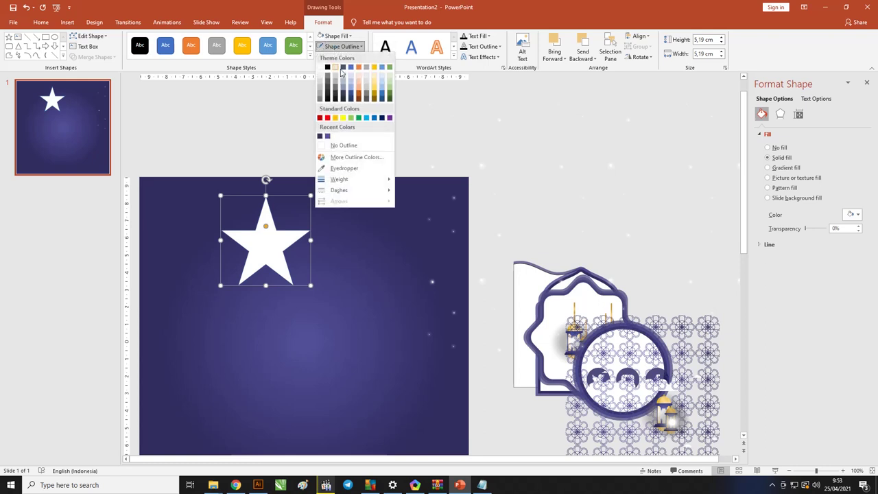
{"action": "left_click", "coordinate": [345, 142]}
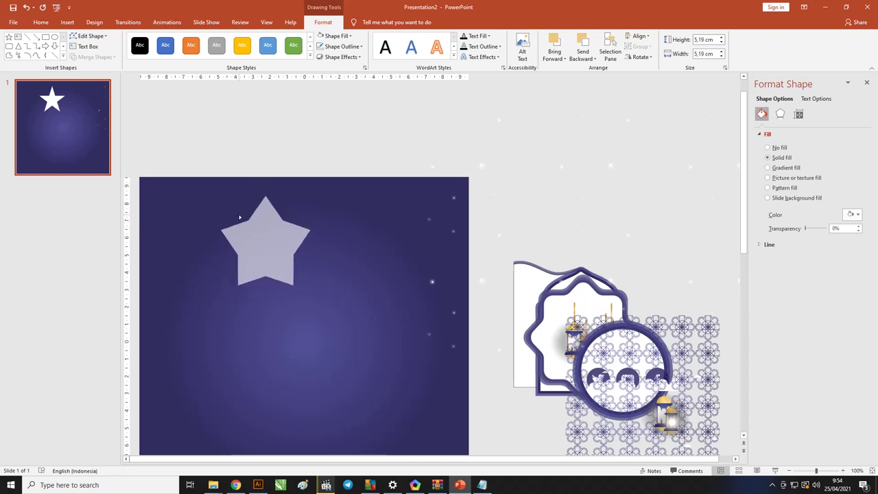
Shrink the star to 2.29 cm square and move it toward the upper left.
{"action": "mouse_move", "coordinate": [278, 251]}
{"action": "left_mouse_down"}
{"action": "mouse_move", "coordinate": [299, 245]}
{"action": "mouse_move", "coordinate": [262, 219]}
{"action": "left_mouse_up"}
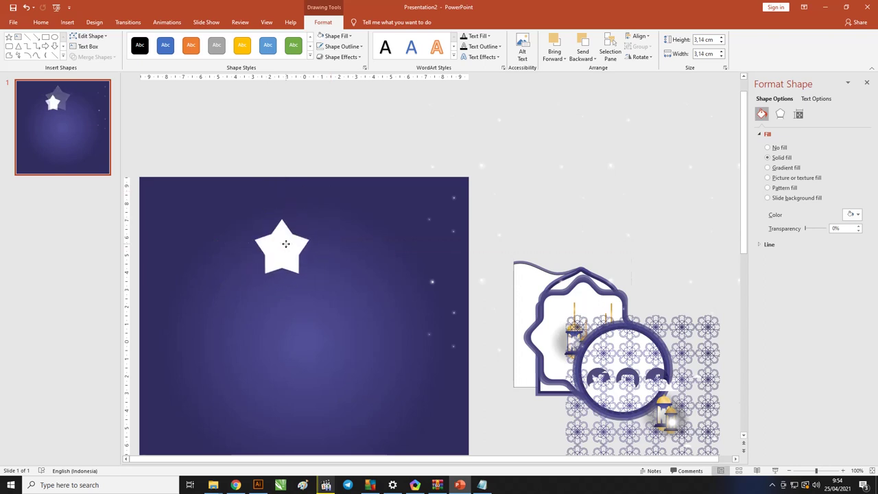
{"action": "left_click", "coordinate": [458, 197]}
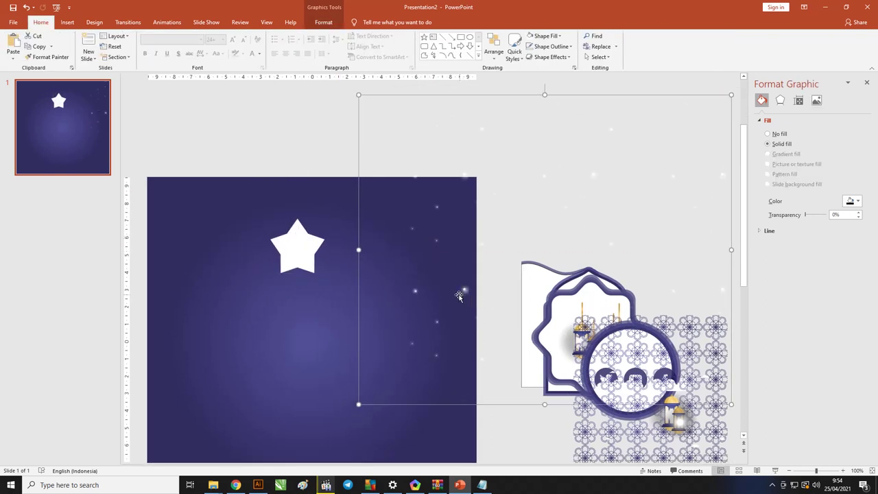
{"action": "mouse_move", "coordinate": [316, 242]}
{"action": "left_mouse_down"}
{"action": "mouse_move", "coordinate": [273, 239]}
{"action": "mouse_move", "coordinate": [273, 219]}
{"action": "mouse_move", "coordinate": [269, 233]}
{"action": "left_mouse_up"}
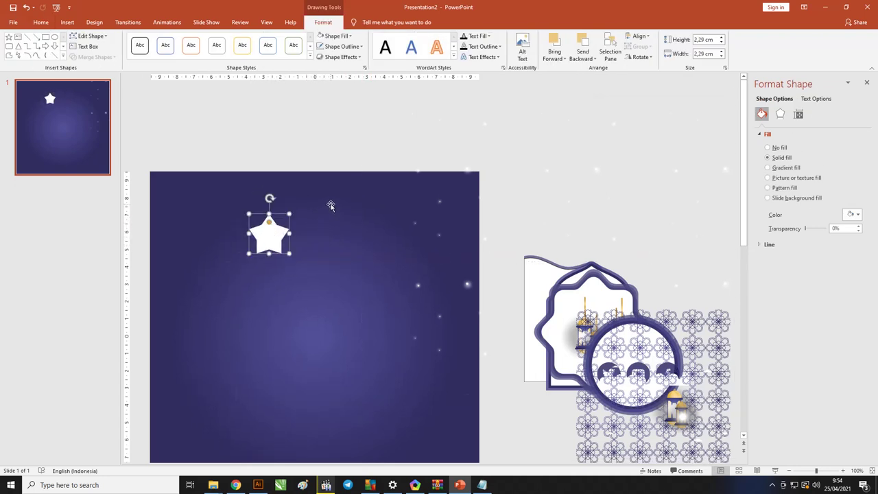
Give the star a white offset shadow with a large blur so it glows.
{"action": "left_click", "coordinate": [340, 57]}
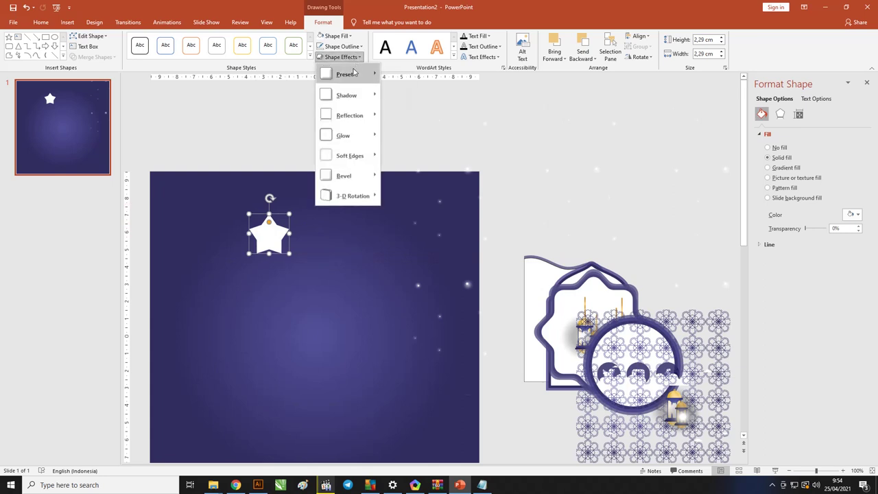
{"action": "mouse_move", "coordinate": [347, 95]}
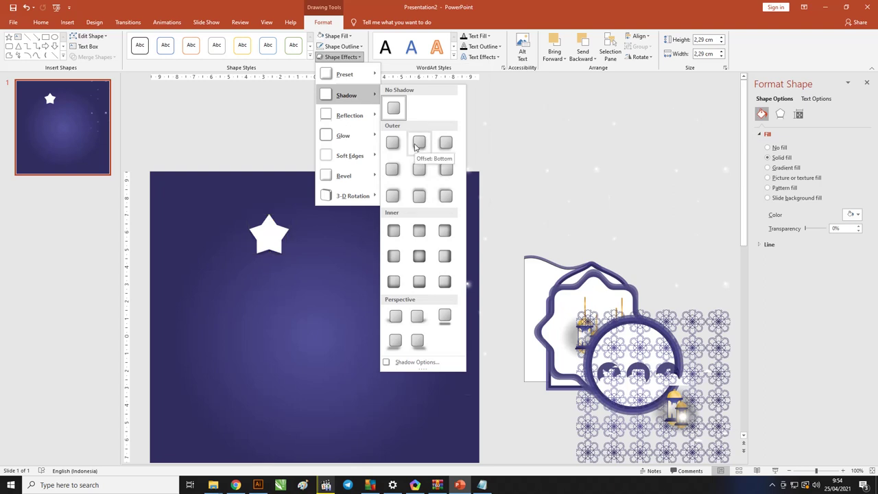
{"action": "left_click", "coordinate": [416, 143]}
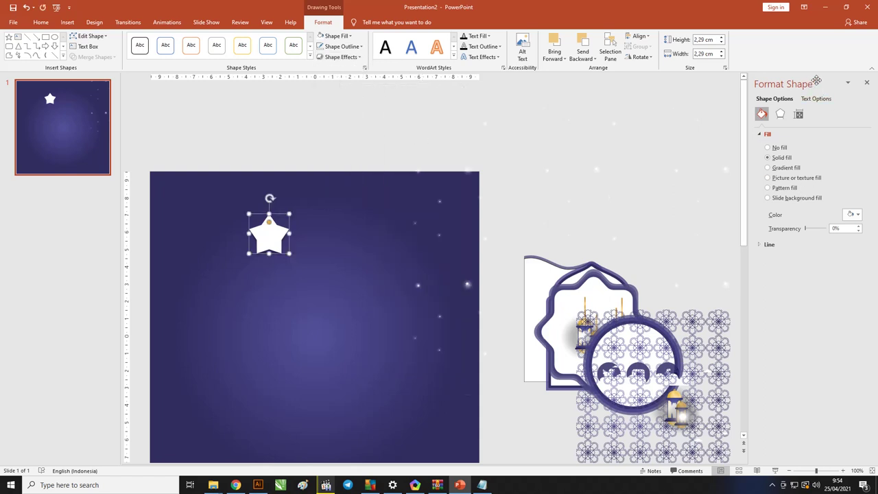
{"action": "left_click", "coordinate": [780, 114]}
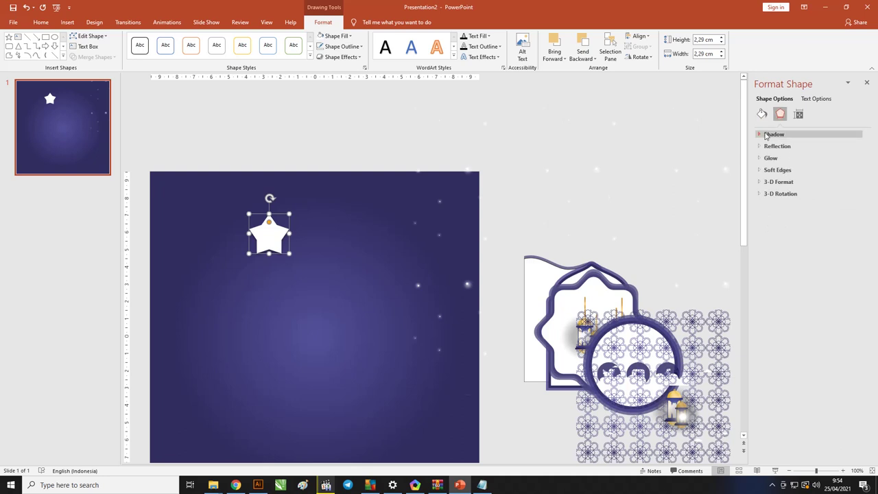
{"action": "left_click", "coordinate": [760, 134]}
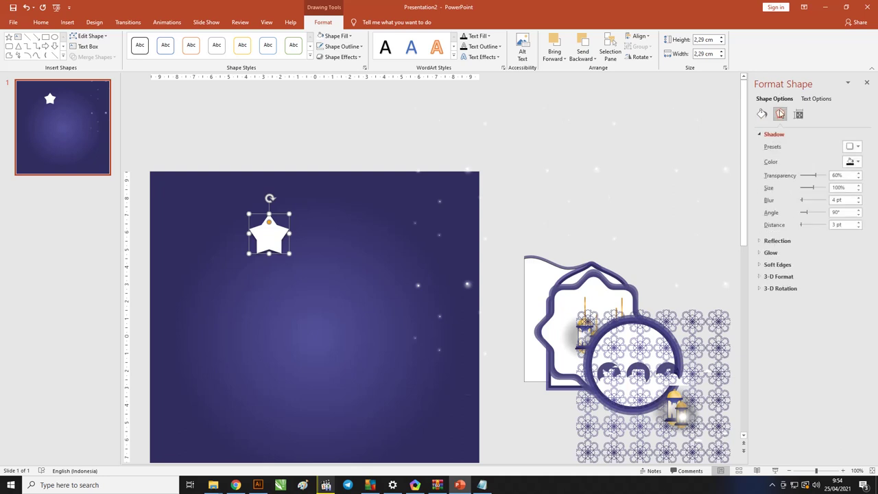
{"action": "left_click", "coordinate": [857, 162]}
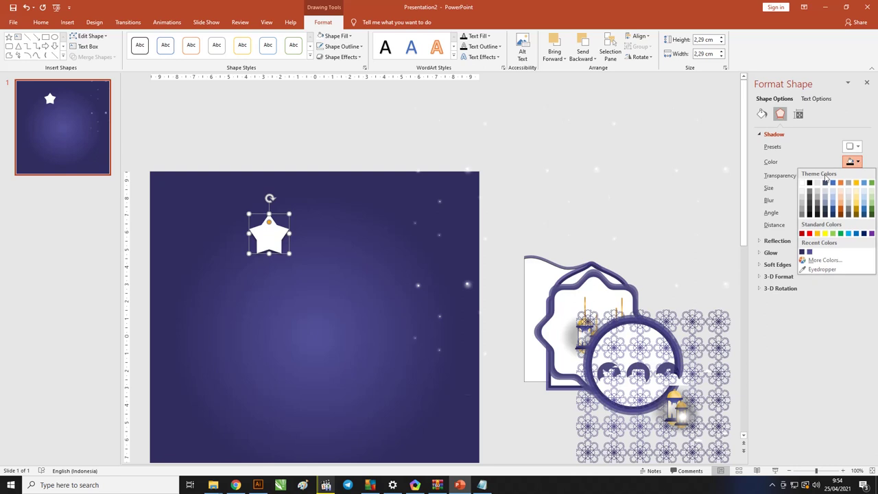
{"action": "left_click", "coordinate": [802, 182]}
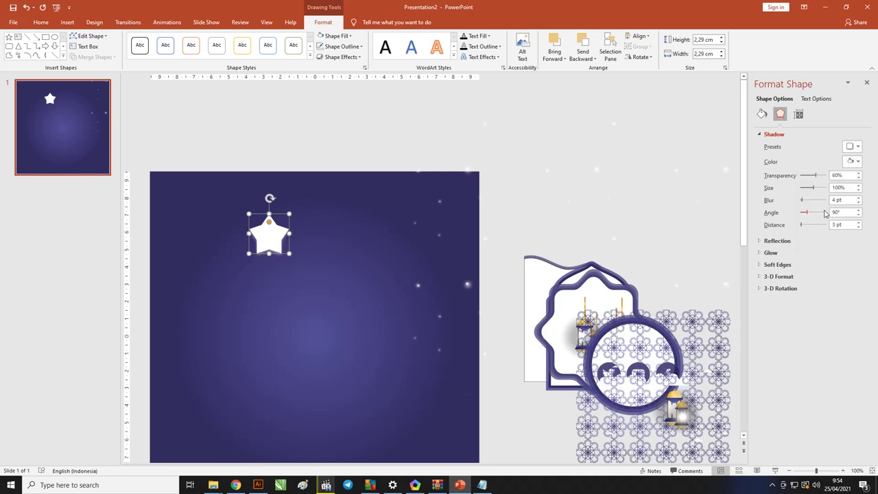
{"action": "left_click_drag", "start_coordinate": [805, 201], "coordinate": [800, 177]}
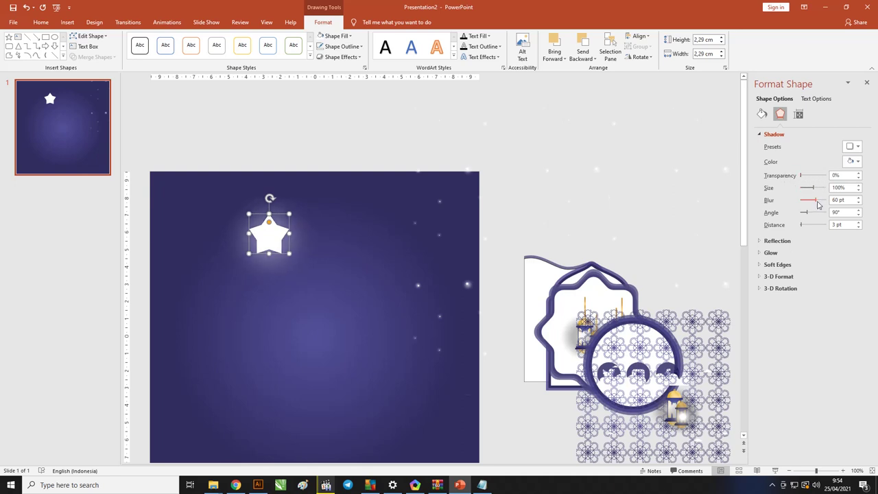
{"action": "left_click_drag", "start_coordinate": [817, 200], "coordinate": [815, 200]}
Shrink the star to 1.59 cm, set shadow blur 48 pt and distance 0 pt.
{"action": "left_click_drag", "start_coordinate": [289, 214], "coordinate": [277, 226]}
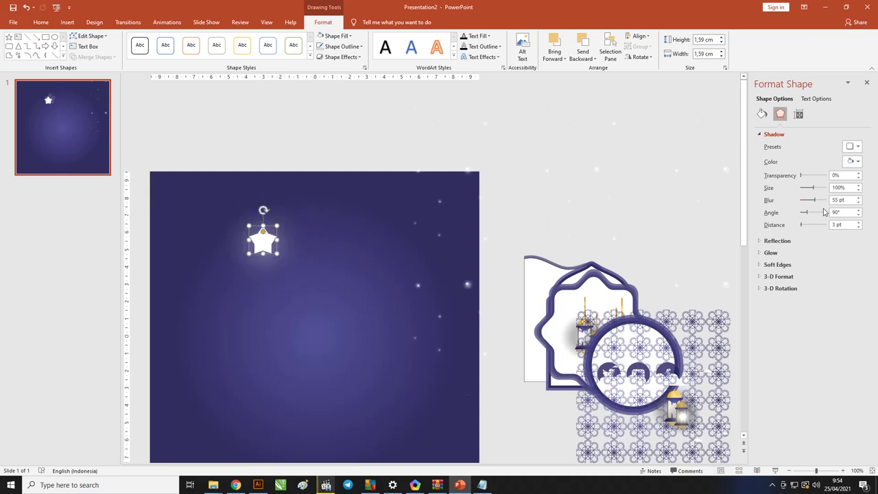
{"action": "left_click_drag", "start_coordinate": [816, 202], "coordinate": [817, 199]}
{"action": "left_click_drag", "start_coordinate": [802, 224], "coordinate": [804, 224]}
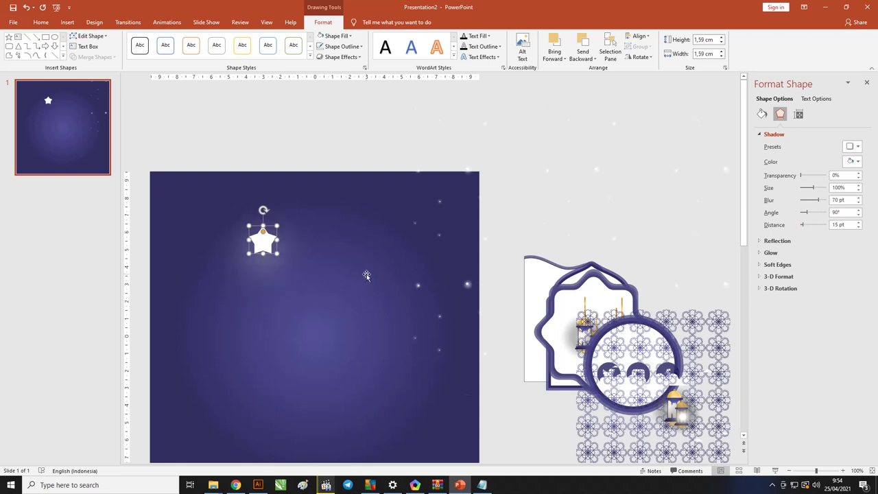
{"action": "left_click", "coordinate": [343, 143]}
{"action": "mouse_move", "coordinate": [260, 244]}
{"action": "left_mouse_down"}
{"action": "mouse_move", "coordinate": [349, 256]}
{"action": "mouse_move", "coordinate": [246, 238]}
{"action": "mouse_move", "coordinate": [267, 253]}
{"action": "left_mouse_up"}
Fine-tune the glow: lower the shadow blur to 41 pt and reduce the shadow angle.
{"action": "left_click", "coordinate": [233, 148]}
{"action": "left_click", "coordinate": [243, 231]}
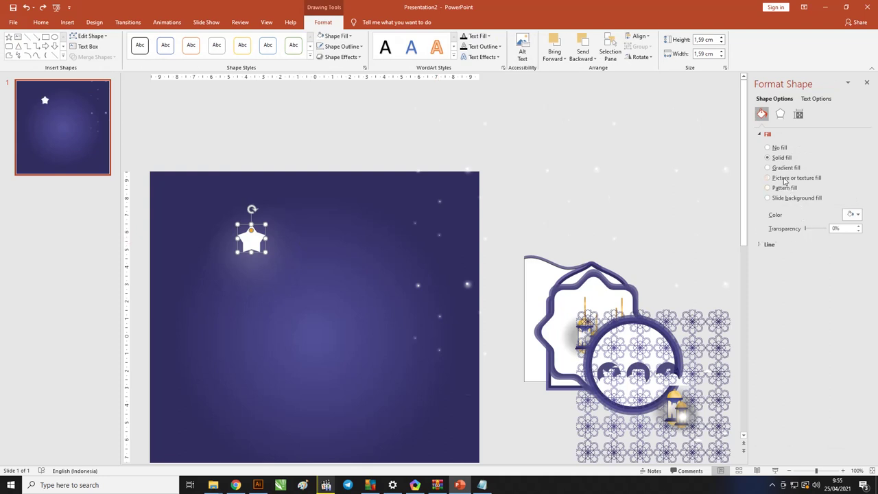
{"action": "left_click", "coordinate": [780, 114]}
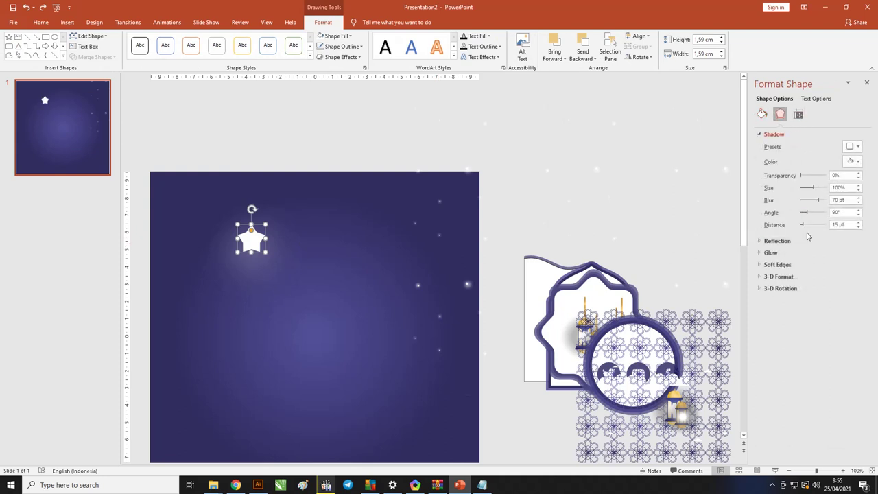
{"action": "left_click_drag", "start_coordinate": [818, 202], "coordinate": [812, 201]}
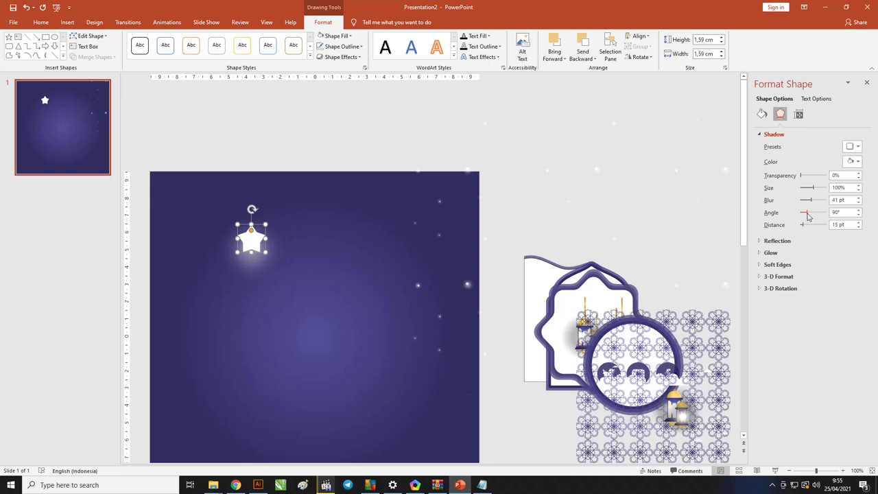
{"action": "left_click_drag", "start_coordinate": [807, 216], "coordinate": [801, 228]}
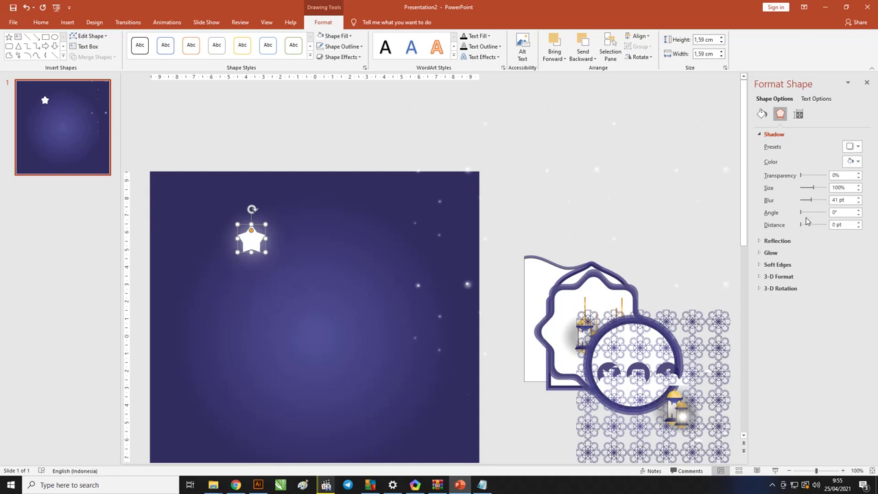
{"action": "left_click", "coordinate": [329, 151]}
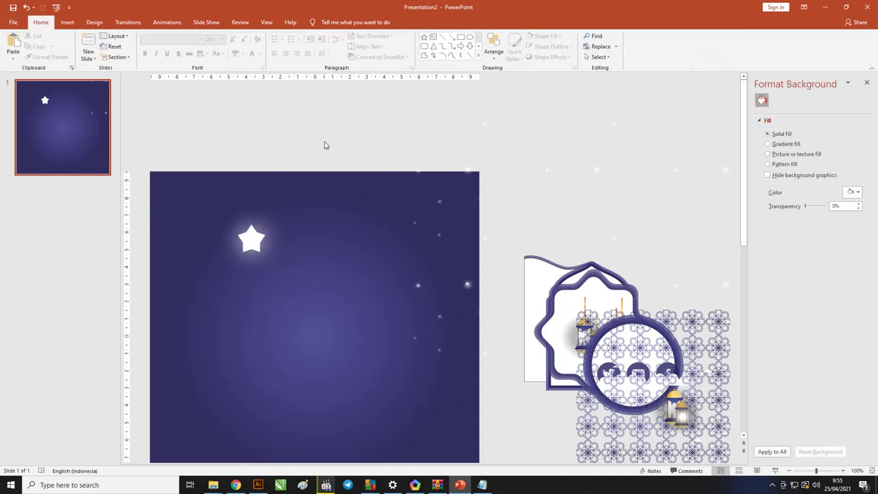
Park the glowing white star to the left of the slide.
{"action": "left_click_drag", "start_coordinate": [262, 245], "coordinate": [260, 125]}
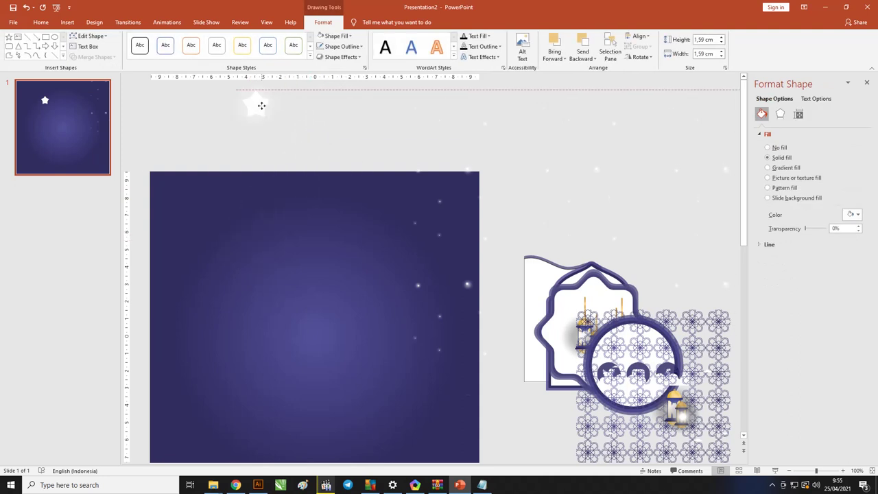
{"action": "scroll", "coordinate": [320, 157], "scroll_direction": "down", "scroll_amount": 2}
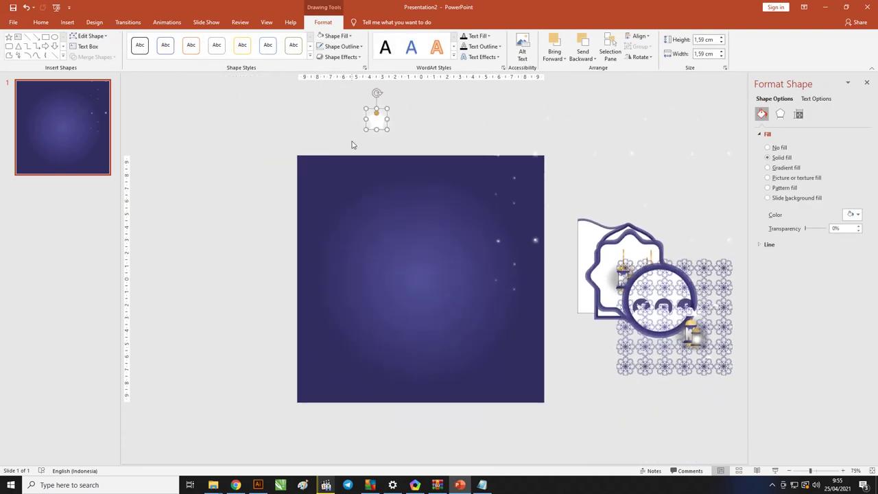
{"action": "left_click_drag", "start_coordinate": [365, 124], "coordinate": [231, 208]}
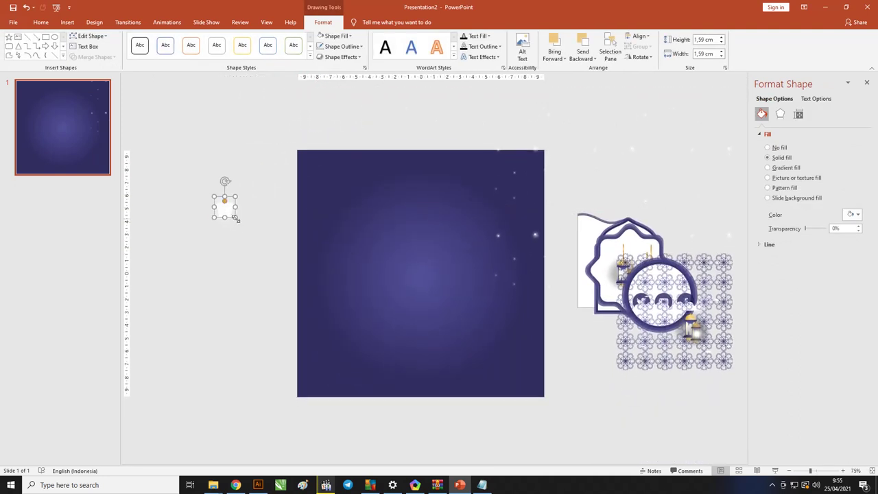
{"action": "left_click", "coordinate": [249, 204]}
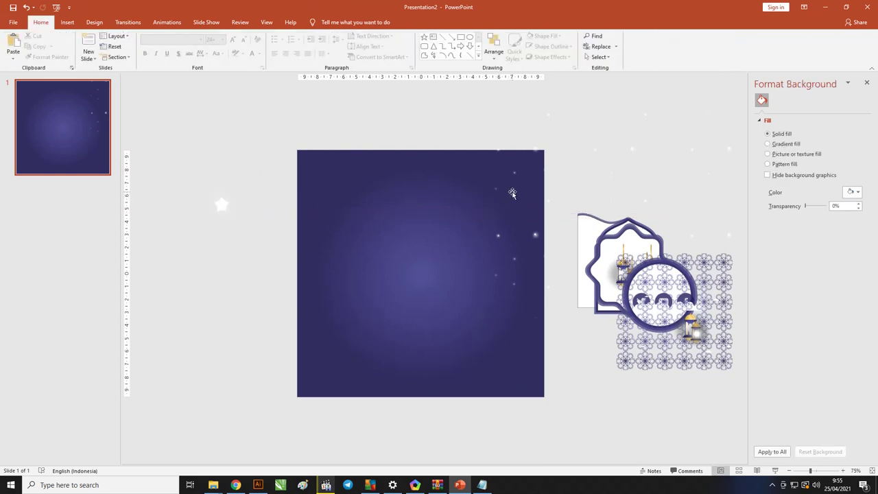
Bring the star-dots graphic onto the slide and resize it to span most of it.
{"action": "mouse_move", "coordinate": [614, 244]}
{"action": "left_mouse_down"}
{"action": "mouse_move", "coordinate": [439, 273]}
{"action": "mouse_move", "coordinate": [434, 298]}
{"action": "left_mouse_up"}
{"action": "left_click_drag", "start_coordinate": [552, 375], "coordinate": [544, 367]}
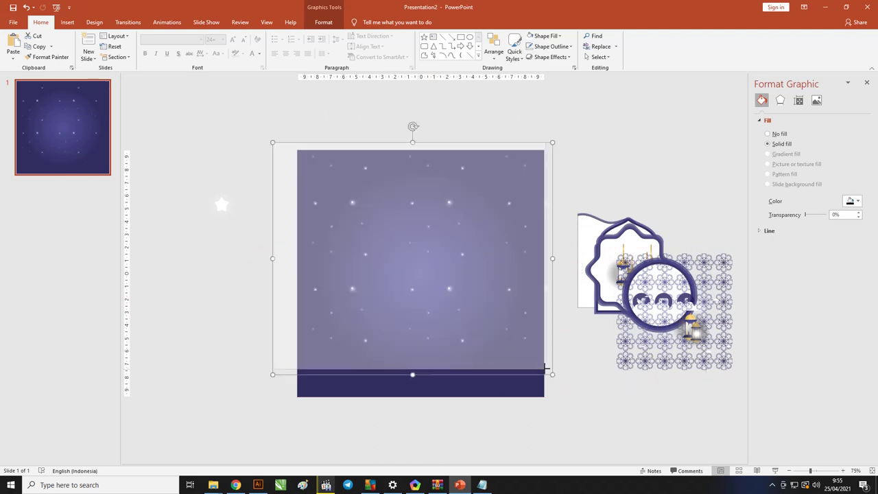
{"action": "left_click_drag", "start_coordinate": [273, 143], "coordinate": [285, 152]}
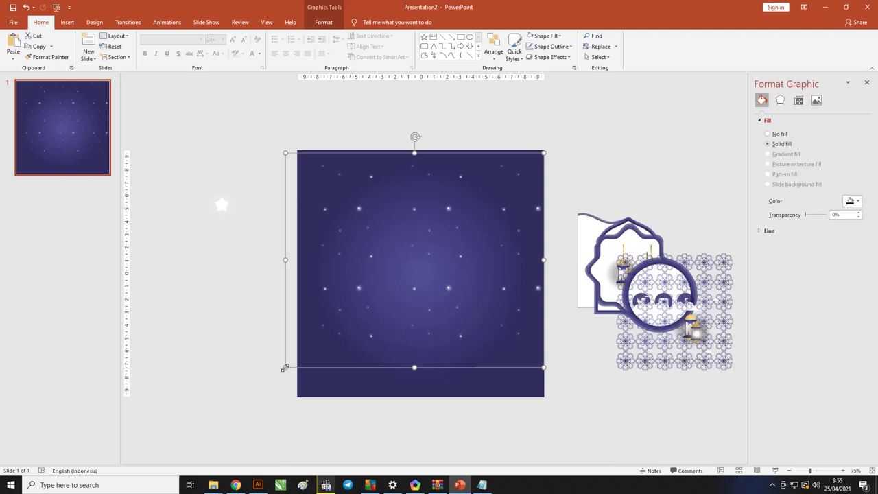
Align the star-dots graphic to the left edge and move the ornament pattern to the slide's top-left corner.
{"action": "left_click_drag", "start_coordinate": [285, 368], "coordinate": [282, 370]}
{"action": "left_click", "coordinate": [729, 354]}
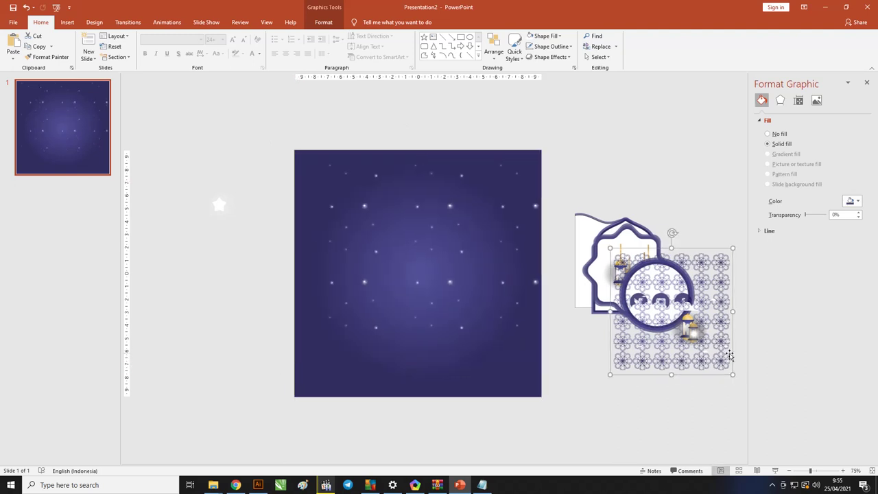
{"action": "left_click_drag", "start_coordinate": [729, 354], "coordinate": [464, 365]}
{"action": "mouse_move", "coordinate": [421, 286]}
{"action": "left_mouse_down"}
{"action": "mouse_move", "coordinate": [444, 343]}
{"action": "mouse_move", "coordinate": [415, 360]}
{"action": "left_mouse_up"}
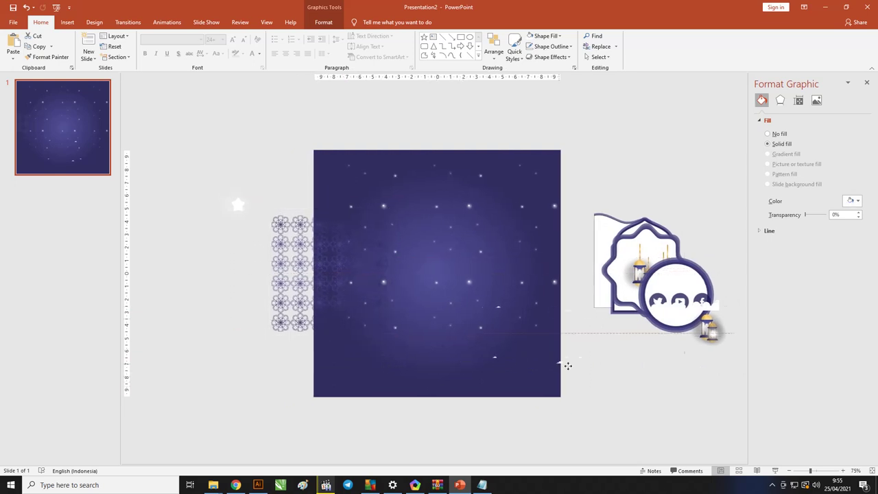
{"action": "mouse_move", "coordinate": [283, 263]}
{"action": "left_mouse_down"}
{"action": "mouse_move", "coordinate": [321, 192]}
{"action": "mouse_move", "coordinate": [328, 201]}
{"action": "left_mouse_up"}
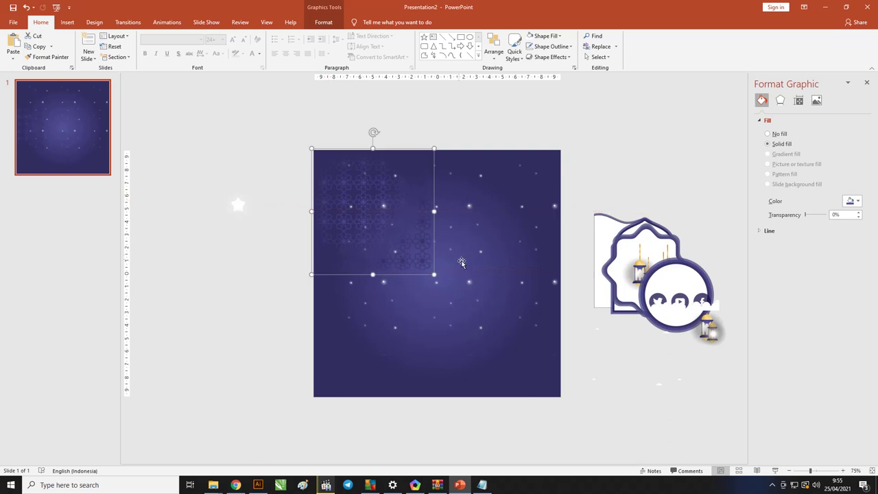
Enlarge the ornament pattern to cover the whole slide and nudge it down slightly.
{"action": "left_click_drag", "start_coordinate": [434, 274], "coordinate": [553, 397]}
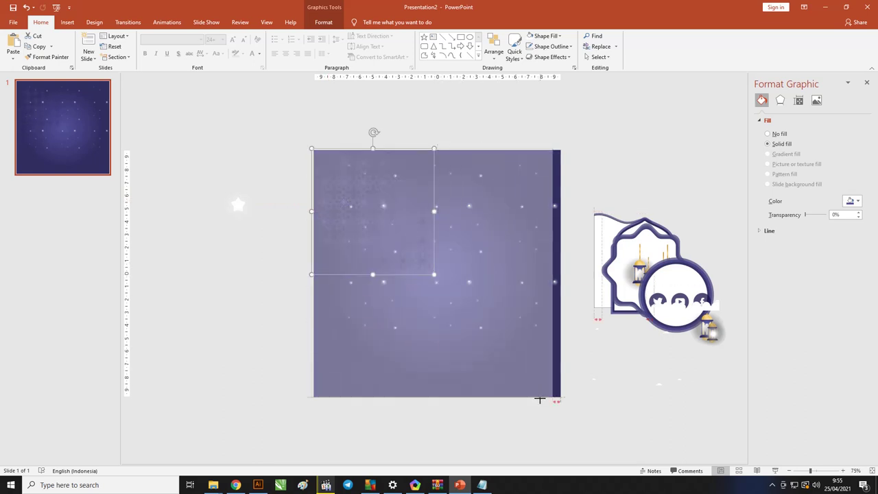
{"action": "left_click_drag", "start_coordinate": [553, 148], "coordinate": [561, 148]}
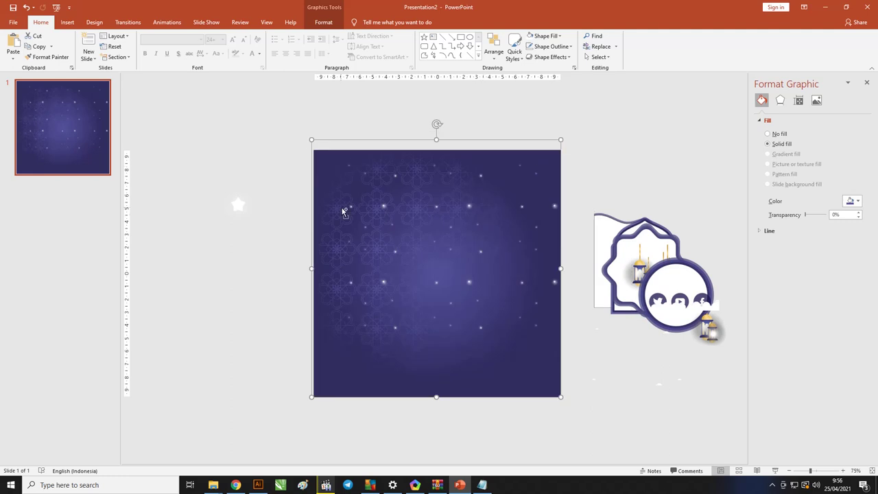
{"action": "scroll", "coordinate": [343, 211], "scroll_direction": "up", "scroll_amount": 3, "text": "ctrl"}
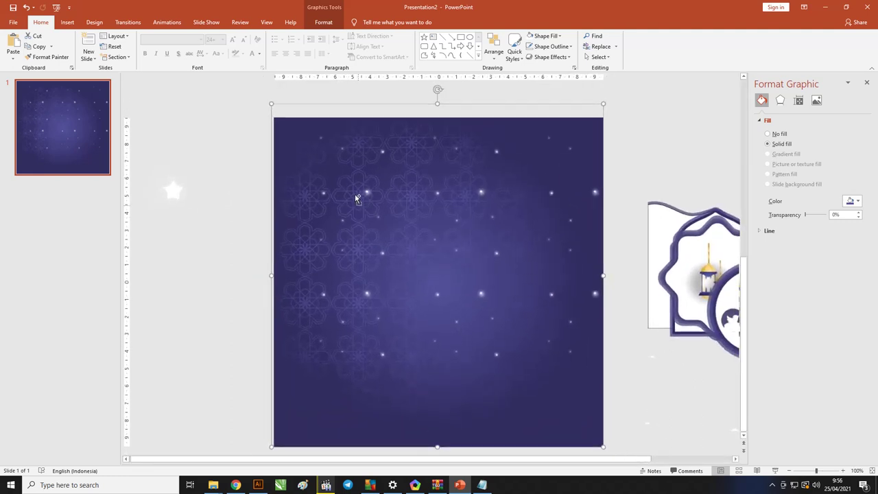
{"action": "left_click_drag", "start_coordinate": [272, 103], "coordinate": [274, 110]}
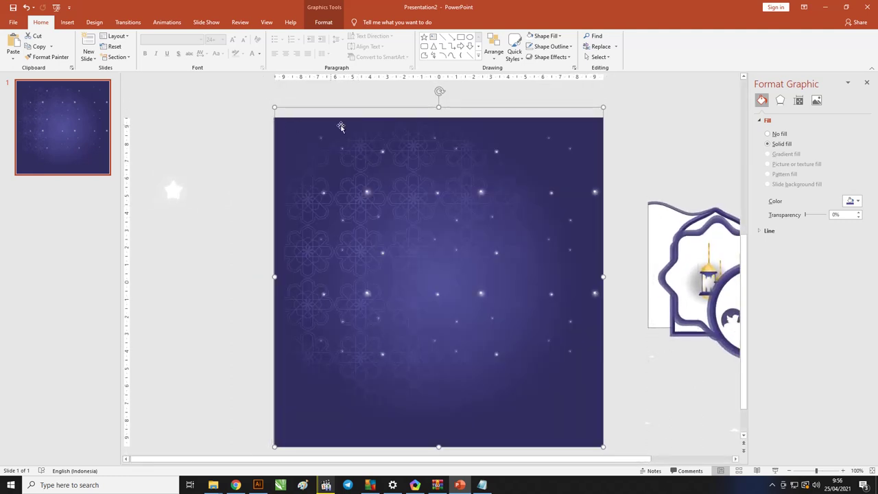
{"action": "key", "text": "Down"}
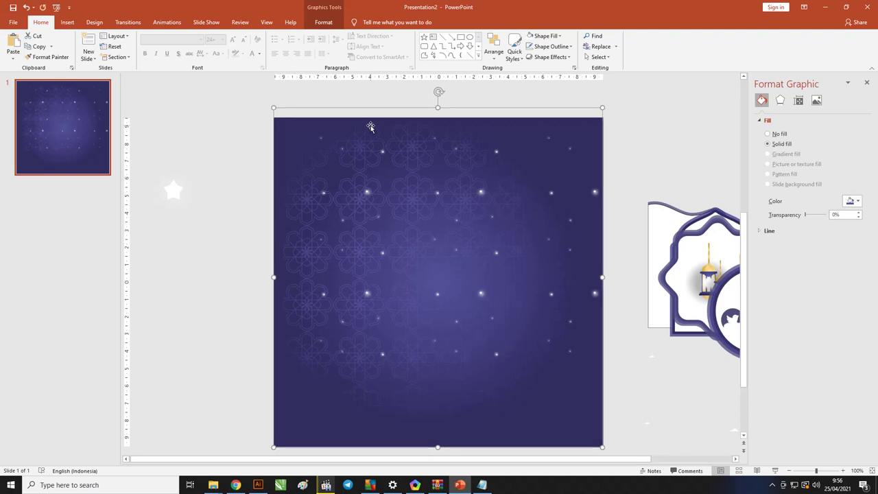
{"action": "key", "text": "Down"}
{"action": "key", "text": "Down"}
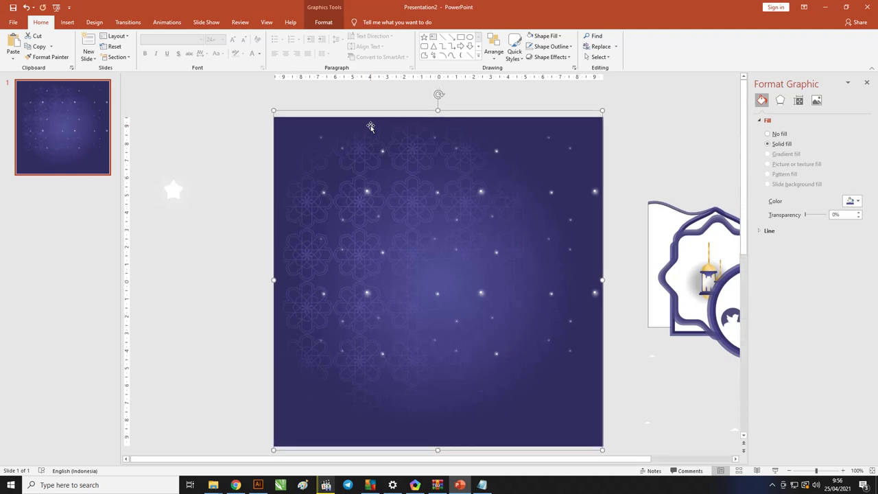
{"action": "key", "text": "Down"}
{"action": "key", "text": "Down"}
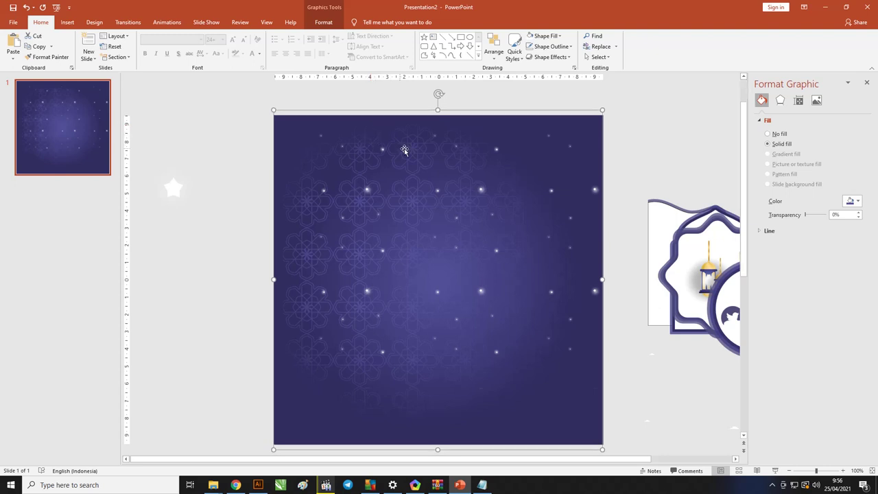
{"action": "left_click", "coordinate": [644, 163]}
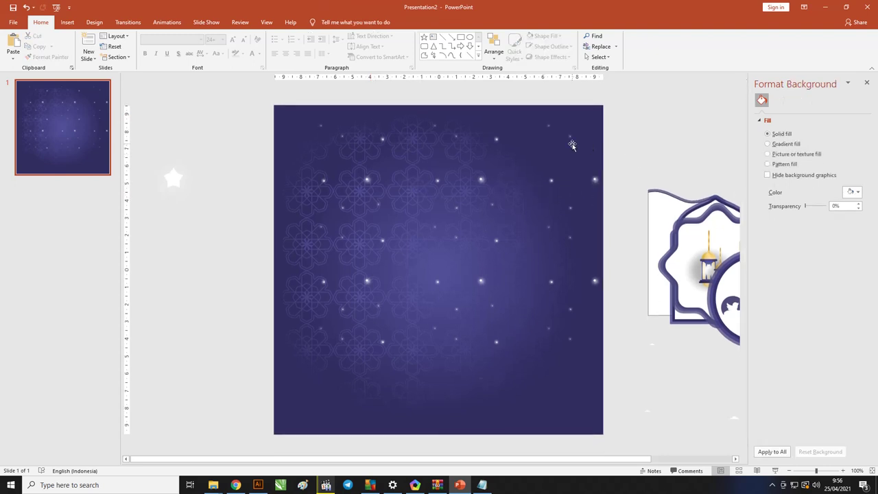
Pull the white circle frame out of the reference artwork and park it left of the slide, below the star.
{"action": "scroll", "coordinate": [469, 170], "scroll_direction": "down", "scroll_amount": 3, "text": "ctrl"}
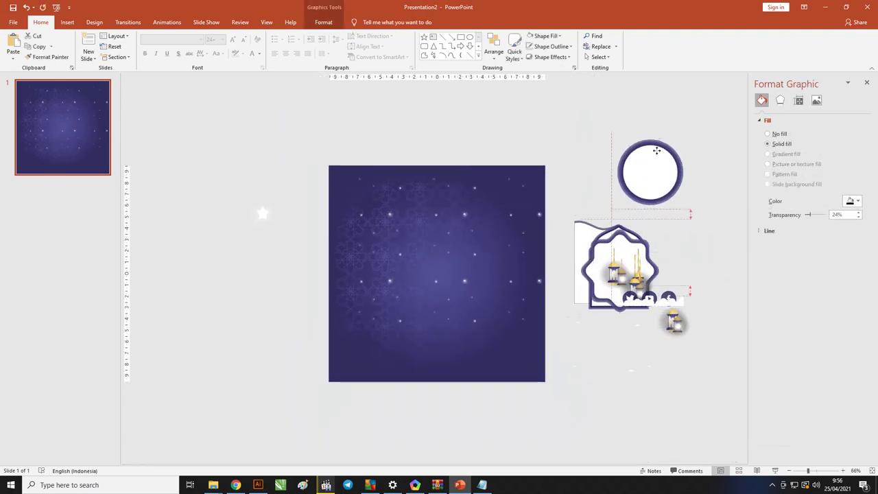
{"action": "left_click_drag", "start_coordinate": [642, 274], "coordinate": [612, 137]}
{"action": "mouse_move", "coordinate": [358, 172]}
{"action": "left_mouse_down"}
{"action": "mouse_move", "coordinate": [349, 209]}
{"action": "mouse_move", "coordinate": [339, 206]}
{"action": "left_mouse_up"}
{"action": "left_click_drag", "start_coordinate": [605, 156], "coordinate": [271, 294]}
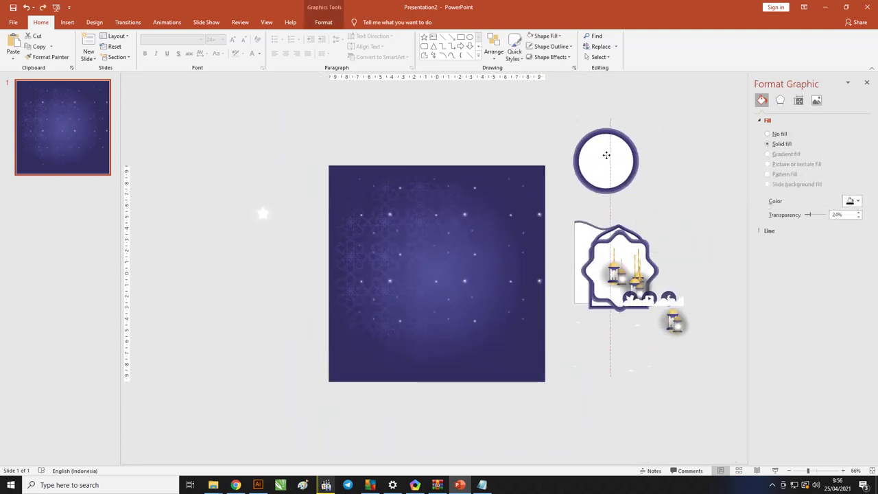
{"action": "scroll", "coordinate": [258, 303], "scroll_direction": "up", "scroll_amount": 3, "text": "ctrl"}
{"action": "scroll", "coordinate": [259, 303], "scroll_direction": "up", "scroll_amount": 2, "text": "ctrl"}
{"action": "scroll", "coordinate": [235, 270], "scroll_direction": "up", "scroll_amount": 2, "text": "ctrl"}
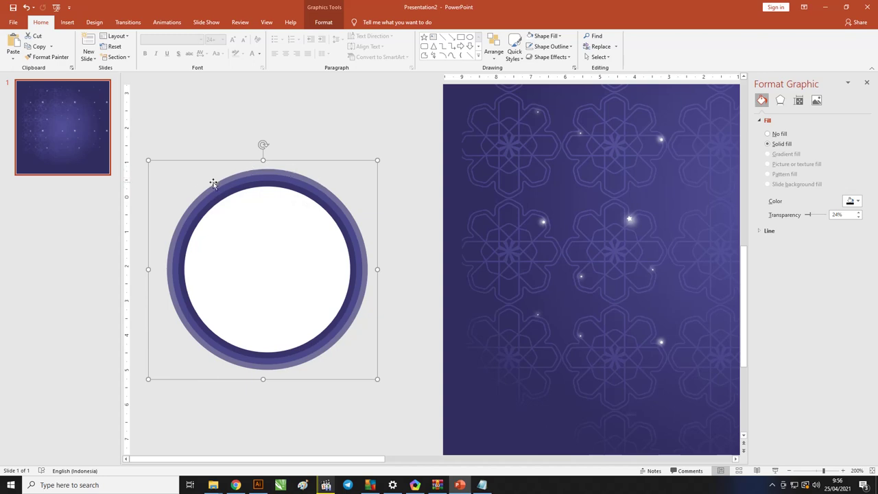
{"action": "scroll", "coordinate": [262, 197], "scroll_direction": "down", "scroll_amount": 5}
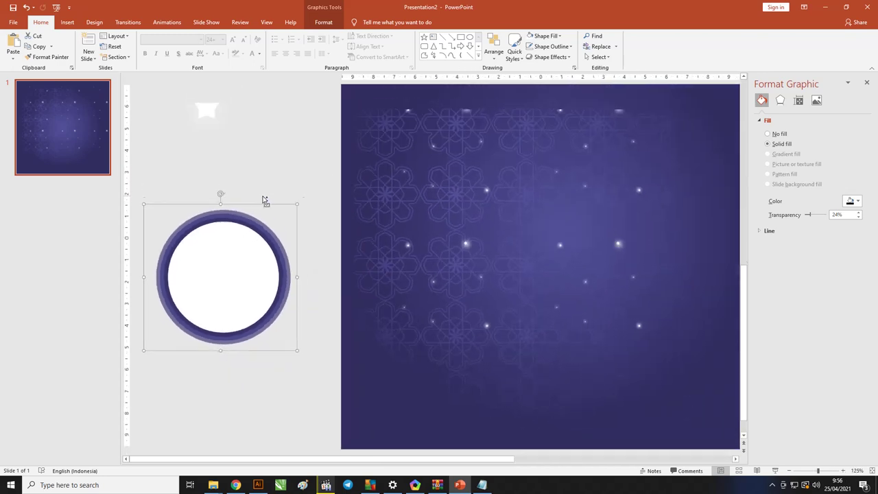
Nudge the circle frame up and convert the circle picture into drawing shapes.
{"action": "left_click", "coordinate": [69, 22]}
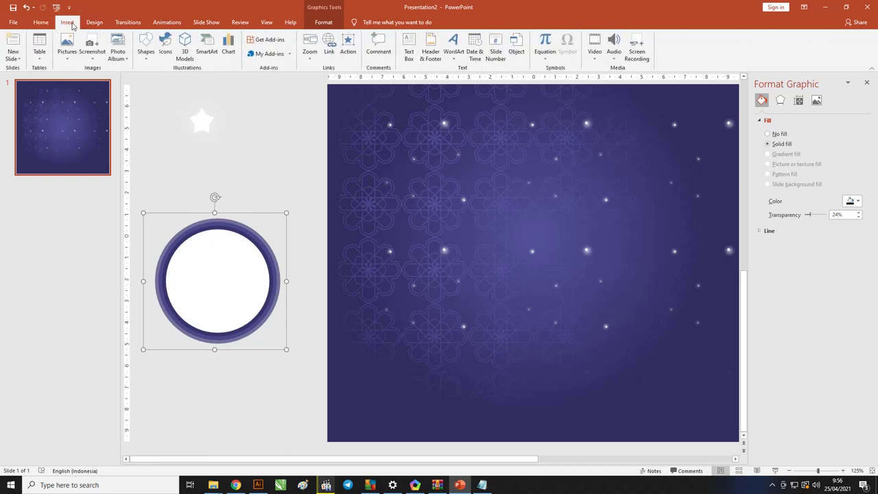
{"action": "left_click_drag", "start_coordinate": [235, 236], "coordinate": [225, 228]}
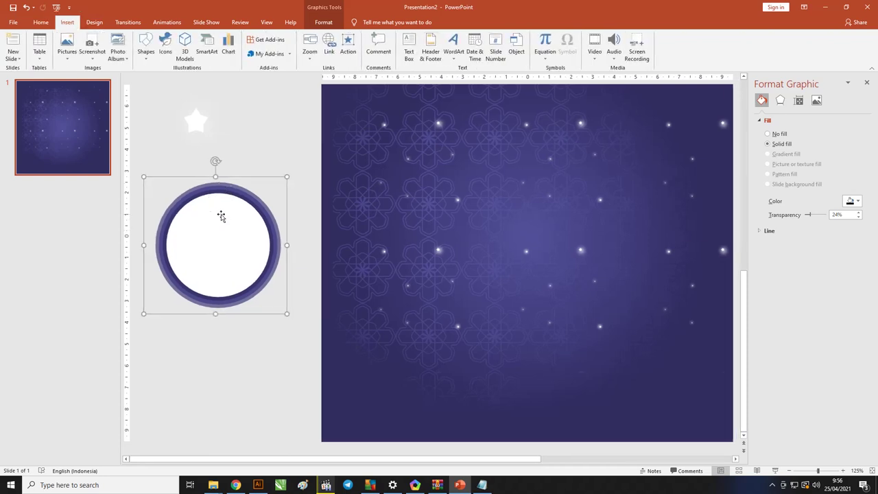
{"action": "right_click", "coordinate": [221, 217]}
{"action": "mouse_move", "coordinate": [256, 279]}
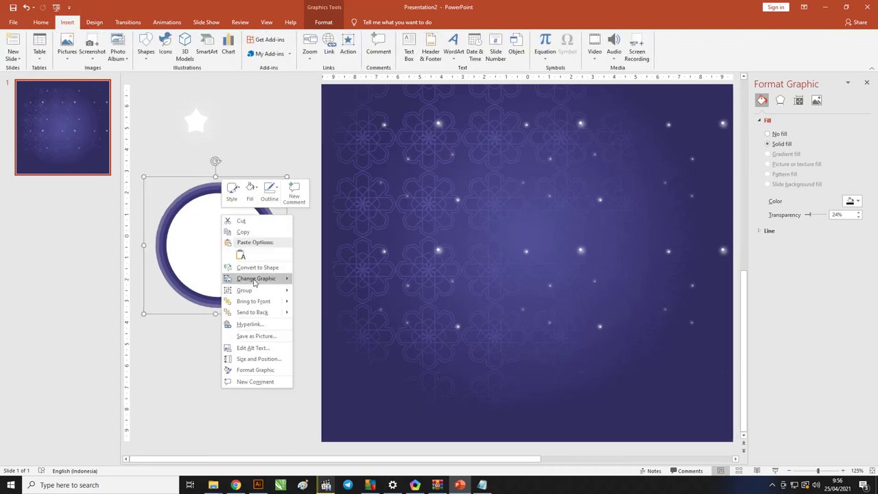
{"action": "left_click", "coordinate": [312, 301]}
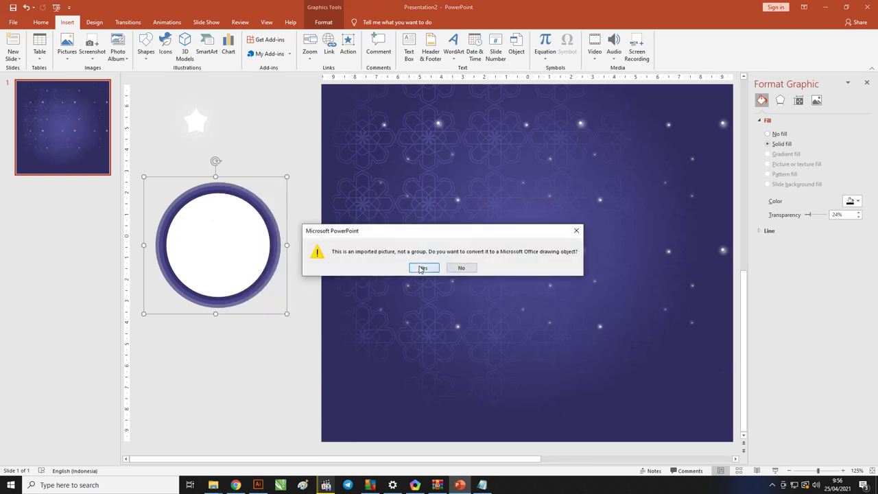
{"action": "left_click", "coordinate": [421, 268]}
Ungroup the converted circle into its separate rings.
{"action": "left_click", "coordinate": [256, 321]}
{"action": "left_click", "coordinate": [212, 231]}
{"action": "right_click", "coordinate": [215, 230]}
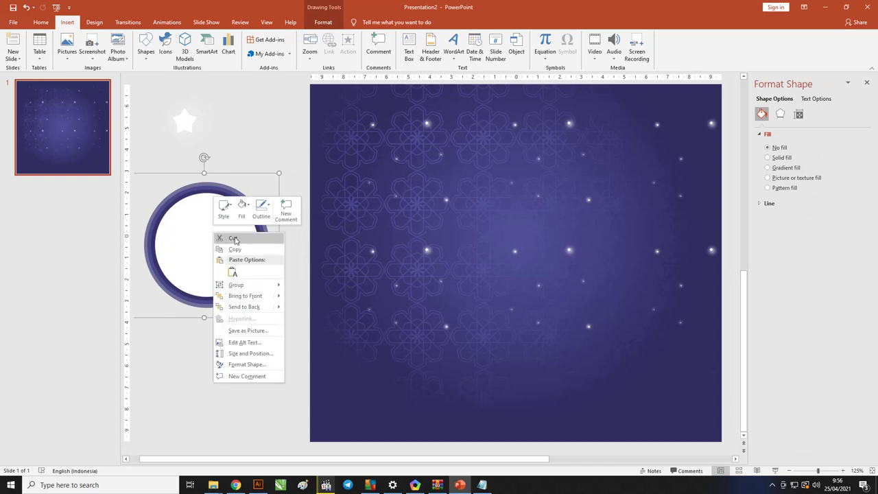
{"action": "mouse_move", "coordinate": [236, 285]}
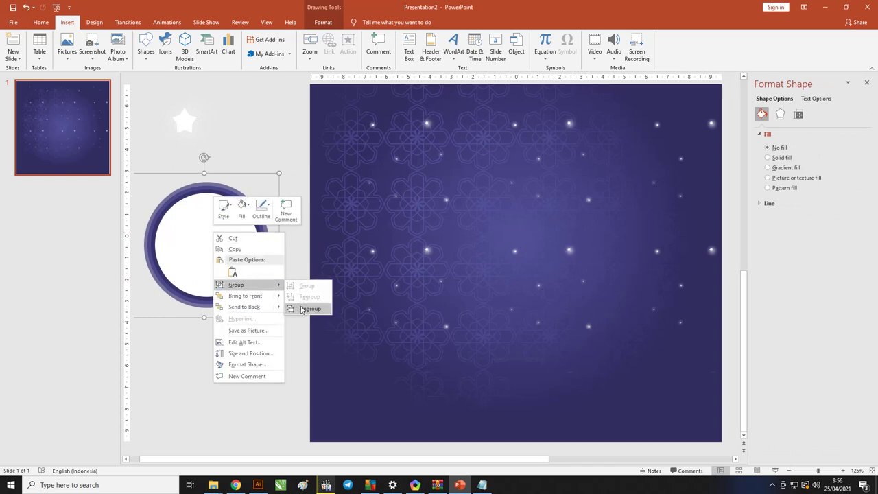
{"action": "left_click", "coordinate": [301, 310]}
{"action": "left_click", "coordinate": [272, 245]}
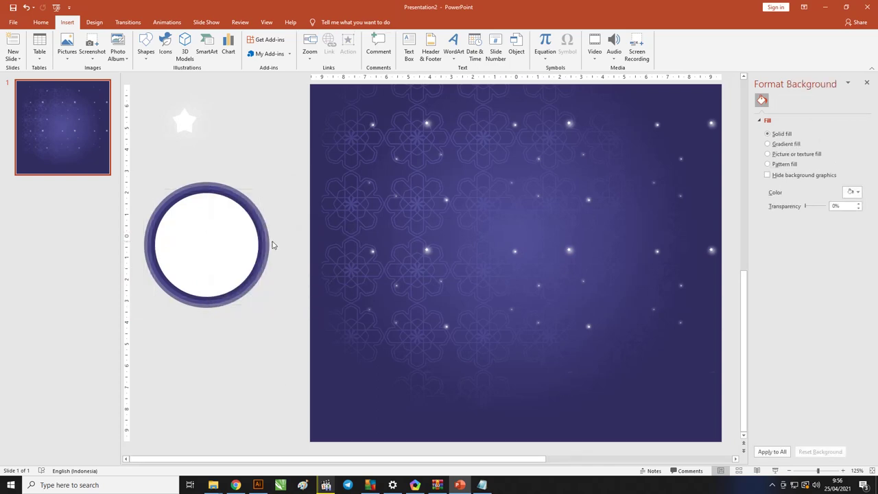
{"action": "left_click_drag", "start_coordinate": [263, 223], "coordinate": [311, 212]}
{"action": "key", "text": "ctrl+z"}
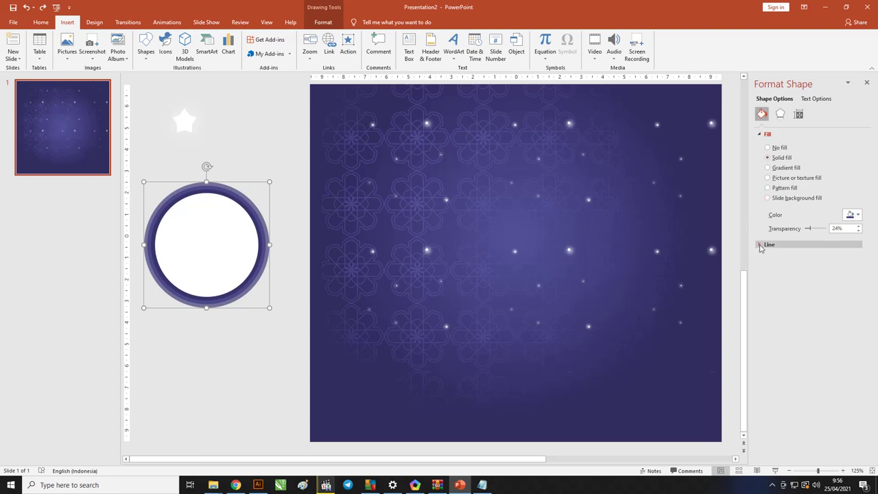
Set the outer purple ring's fill transparency to 59%.
{"action": "left_click_drag", "start_coordinate": [808, 228], "coordinate": [817, 231]}
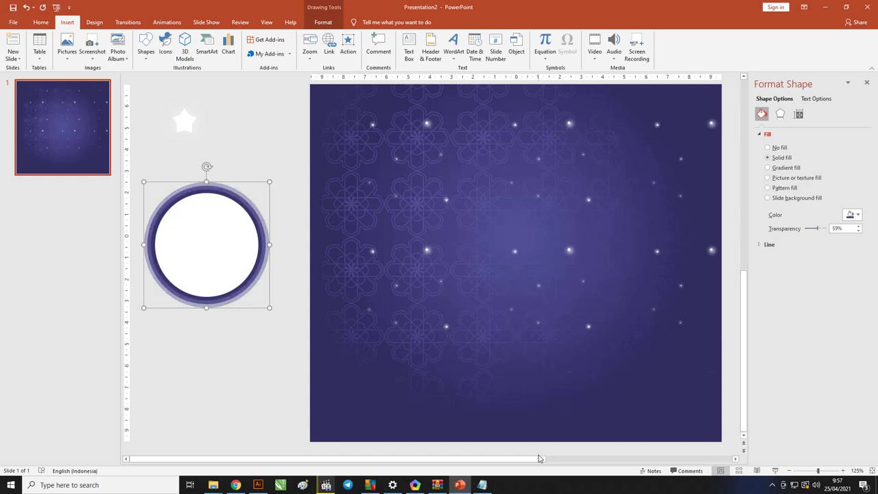
{"action": "scroll", "coordinate": [187, 218], "scroll_direction": "up", "scroll_amount": 5, "text": "ctrl"}
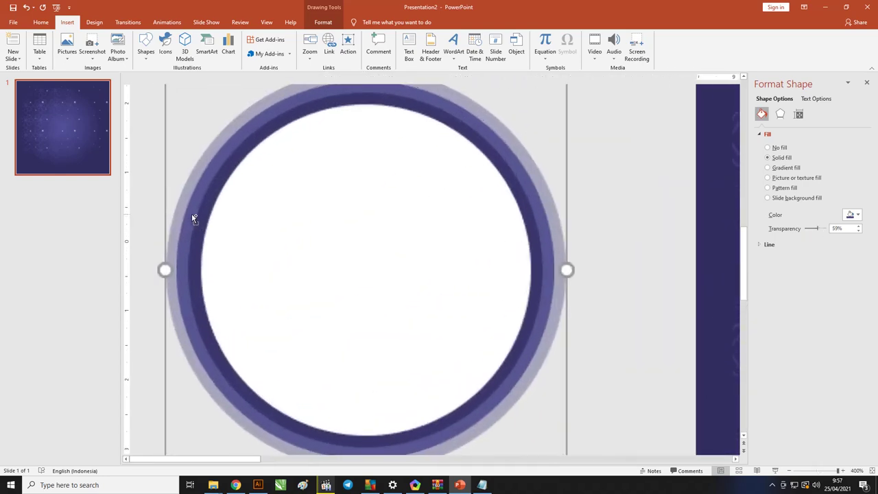
{"action": "mouse_move", "coordinate": [817, 229]}
{"action": "left_mouse_down"}
{"action": "mouse_move", "coordinate": [809, 232]}
{"action": "mouse_move", "coordinate": [817, 232]}
{"action": "left_mouse_up"}
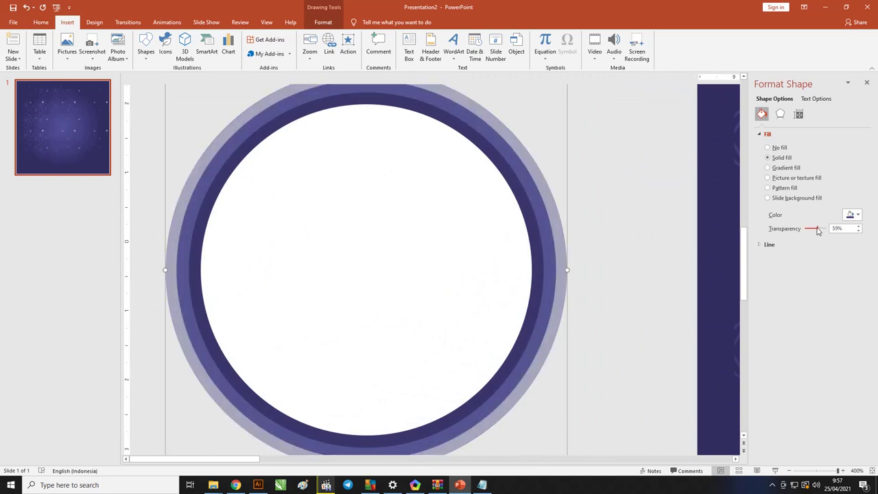
{"action": "scroll", "coordinate": [313, 258], "scroll_direction": "down", "scroll_amount": 1, "text": "ctrl"}
{"action": "scroll", "coordinate": [313, 243], "scroll_direction": "down", "scroll_amount": 4, "text": "ctrl"}
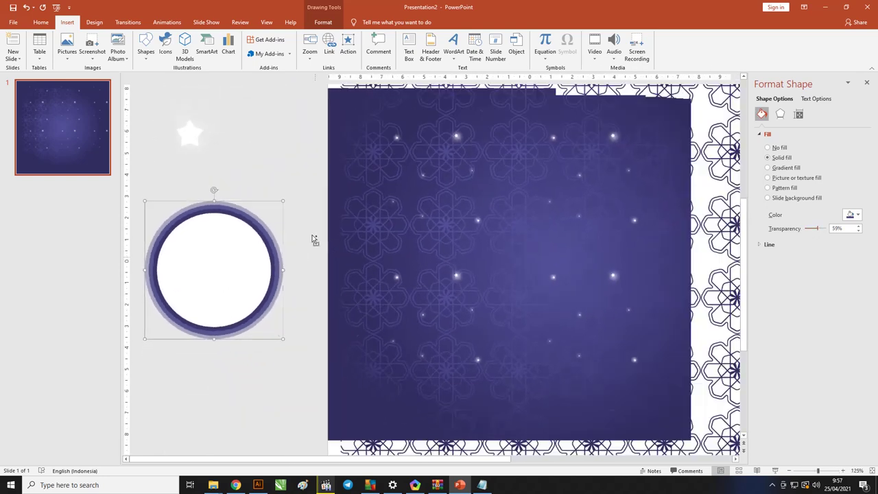
{"action": "scroll", "coordinate": [267, 247], "scroll_direction": "down", "scroll_amount": 1, "text": "ctrl"}
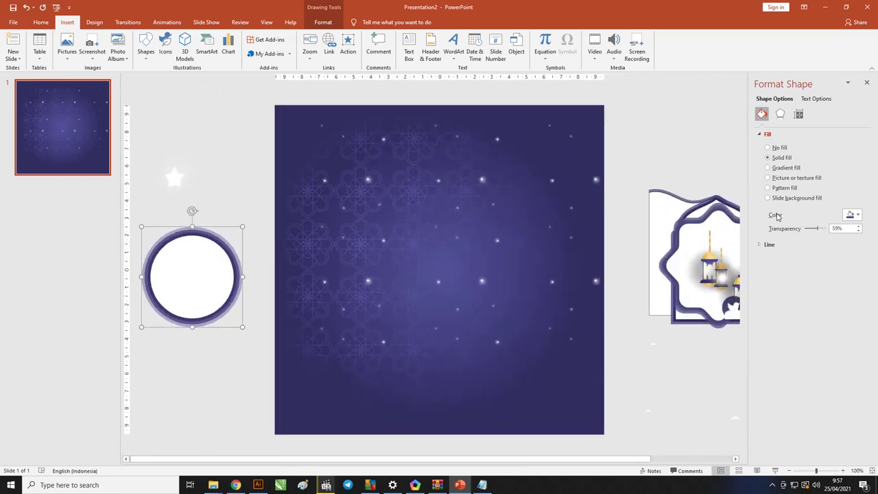
{"action": "scroll", "coordinate": [604, 214], "scroll_direction": "down", "scroll_amount": 1, "text": "ctrl"}
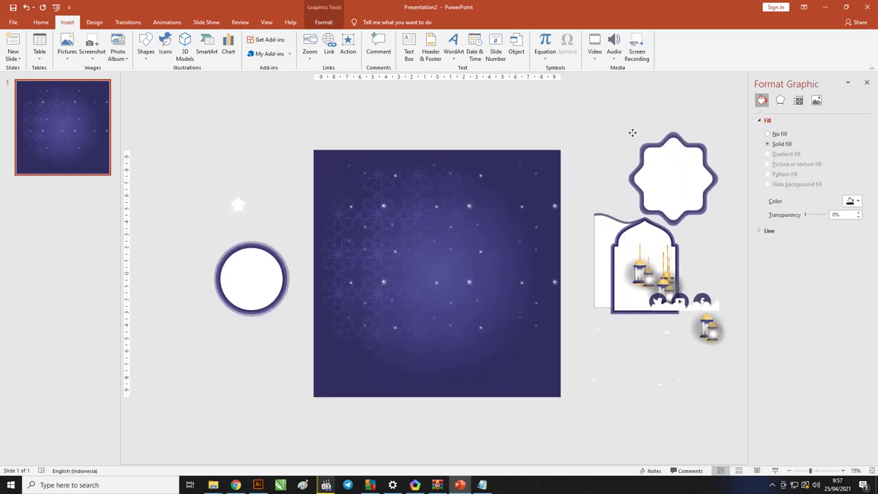
Pull the scalloped frame and arch frame to the left, moving a lantern picture aside.
{"action": "mouse_move", "coordinate": [612, 221]}
{"action": "left_mouse_down"}
{"action": "mouse_move", "coordinate": [670, 147]}
{"action": "mouse_move", "coordinate": [221, 343]}
{"action": "left_mouse_up"}
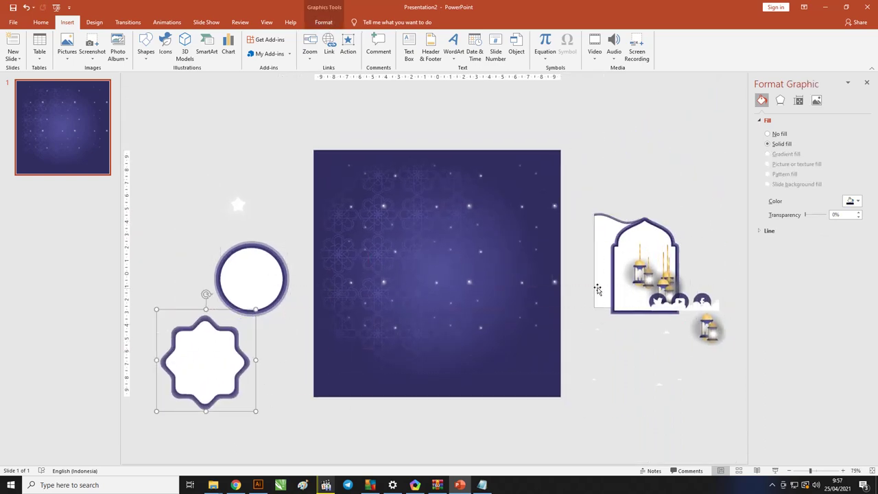
{"action": "mouse_move", "coordinate": [633, 243]}
{"action": "left_mouse_down"}
{"action": "mouse_move", "coordinate": [679, 257]}
{"action": "mouse_move", "coordinate": [696, 275]}
{"action": "left_mouse_up"}
{"action": "left_click_drag", "start_coordinate": [625, 274], "coordinate": [181, 220]}
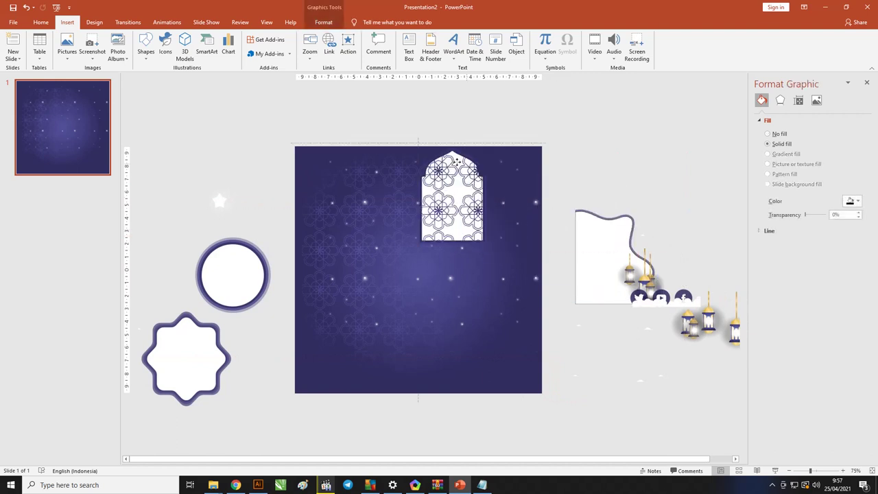
{"action": "left_click", "coordinate": [624, 236]}
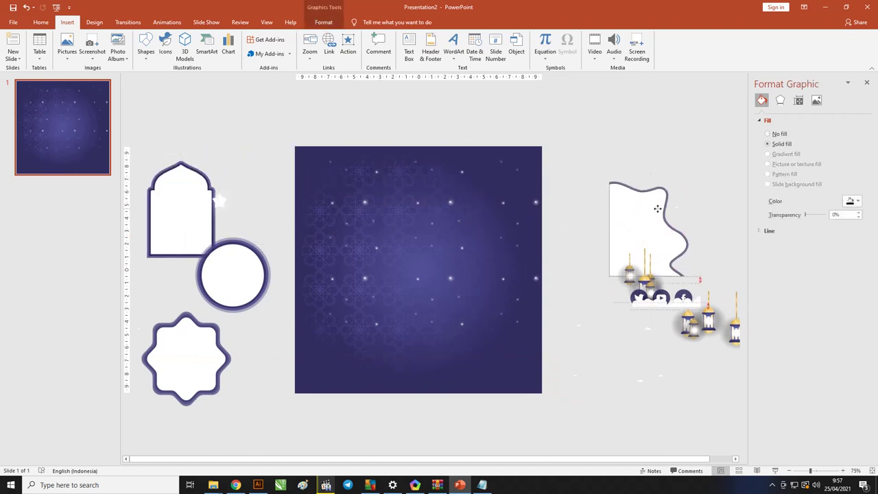
{"action": "scroll", "coordinate": [233, 238], "scroll_direction": "down", "scroll_amount": 3, "text": "ctrl"}
Place the scalloped frame above the background with the stacked circles level beside it.
{"action": "left_click_drag", "start_coordinate": [277, 323], "coordinate": [405, 154]}
{"action": "mouse_move", "coordinate": [313, 280]}
{"action": "left_mouse_down"}
{"action": "mouse_move", "coordinate": [353, 210]}
{"action": "mouse_move", "coordinate": [349, 157]}
{"action": "mouse_move", "coordinate": [310, 300]}
{"action": "left_mouse_up"}
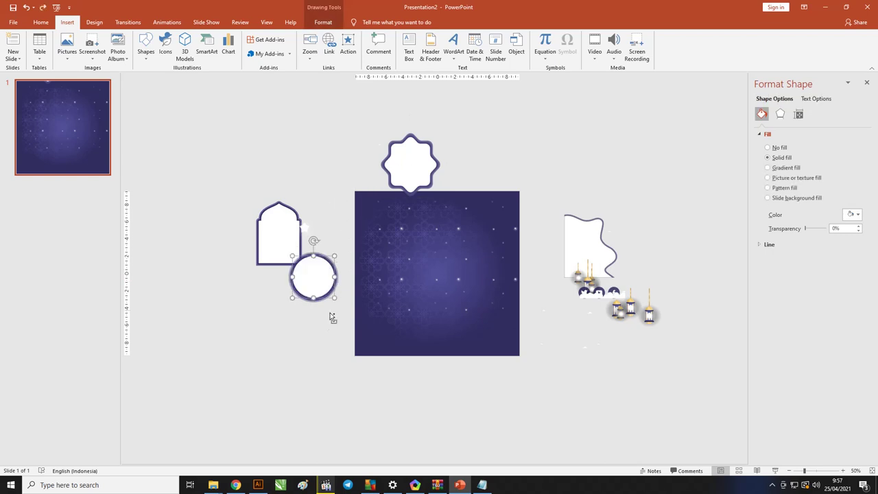
{"action": "left_click", "coordinate": [259, 339]}
{"action": "left_click_drag", "start_coordinate": [247, 333], "coordinate": [355, 236]}
{"action": "left_click_drag", "start_coordinate": [310, 272], "coordinate": [325, 157]}
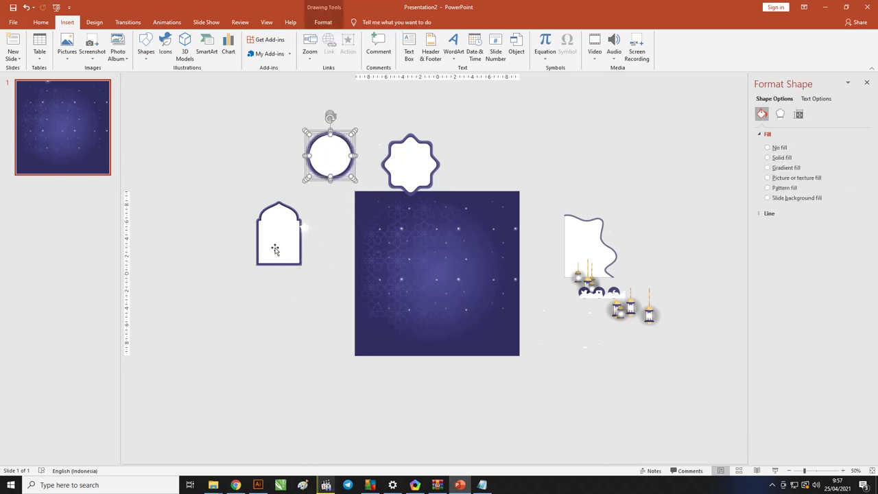
Reposition the arch frame left of the slide and move the small white star up and right.
{"action": "left_click_drag", "start_coordinate": [275, 249], "coordinate": [255, 274]}
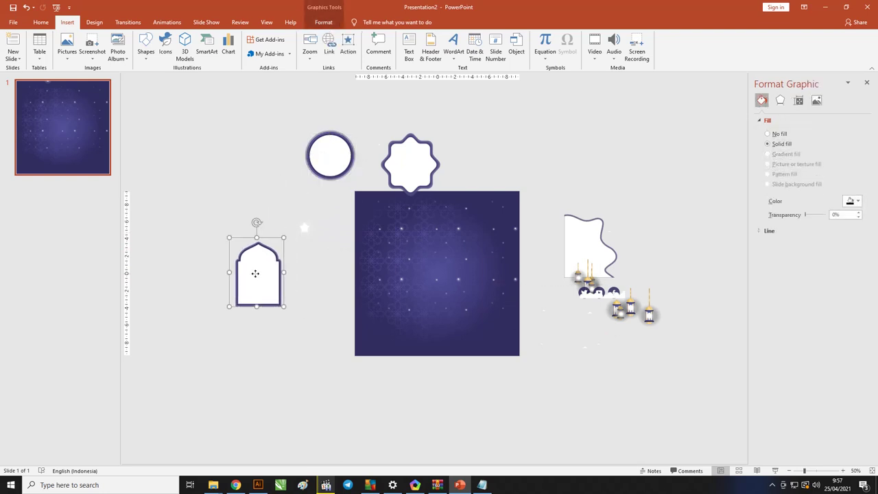
{"action": "scroll", "coordinate": [249, 280], "scroll_direction": "up", "scroll_amount": 2}
{"action": "scroll", "coordinate": [248, 280], "scroll_direction": "up", "scroll_amount": 1}
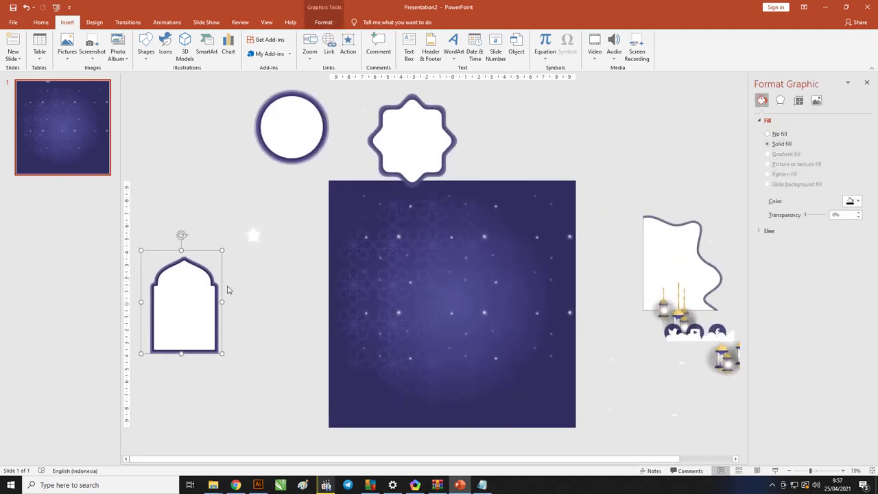
{"action": "left_click_drag", "start_coordinate": [202, 294], "coordinate": [229, 251]}
{"action": "scroll", "coordinate": [199, 274], "scroll_direction": "up", "scroll_amount": 5}
{"action": "scroll", "coordinate": [180, 268], "scroll_direction": "up", "scroll_amount": 5}
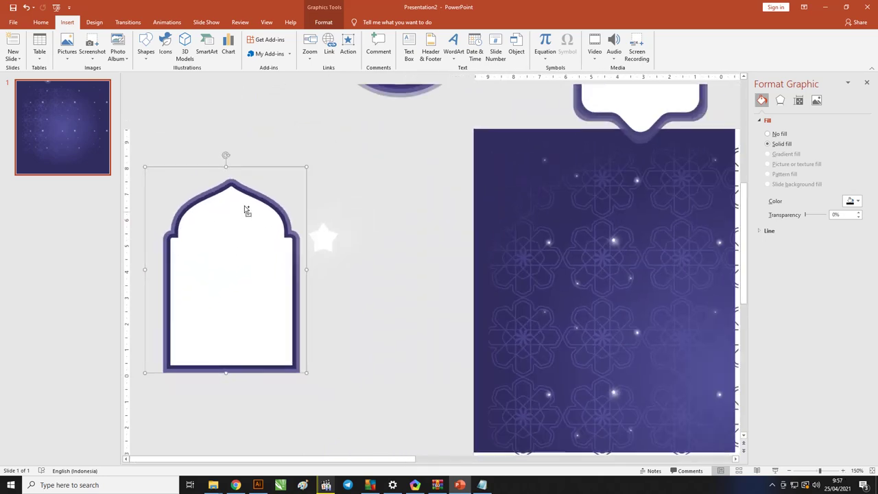
{"action": "scroll", "coordinate": [244, 210], "scroll_direction": "down", "scroll_amount": 5}
{"action": "left_click", "coordinate": [390, 304]}
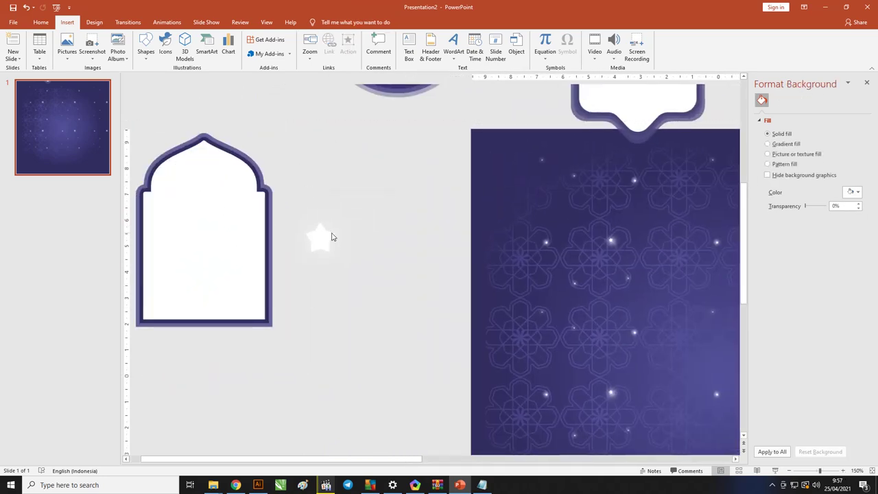
{"action": "left_click_drag", "start_coordinate": [333, 237], "coordinate": [405, 144]}
{"action": "left_click", "coordinate": [328, 137]}
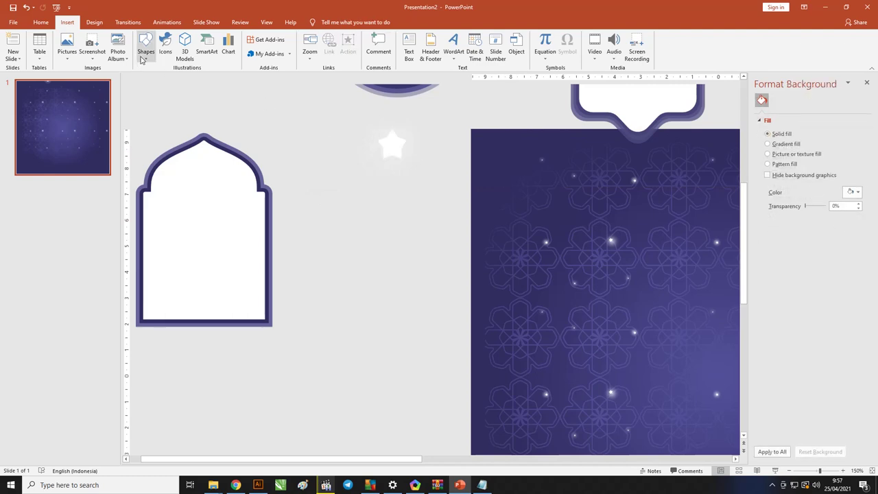
Draw a 6.19 × 4.66 cm rectangle beside the arch frame.
{"action": "left_click", "coordinate": [146, 54]}
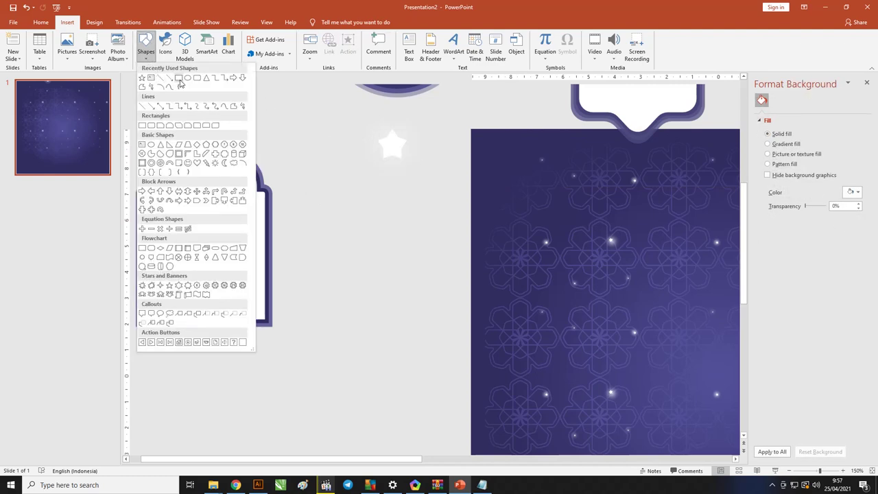
{"action": "left_click", "coordinate": [180, 80]}
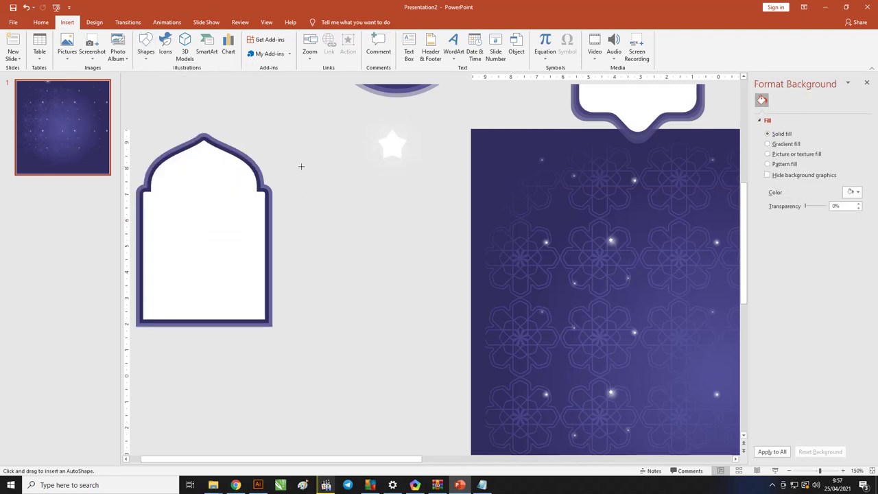
{"action": "left_click_drag", "start_coordinate": [301, 166], "coordinate": [420, 327]}
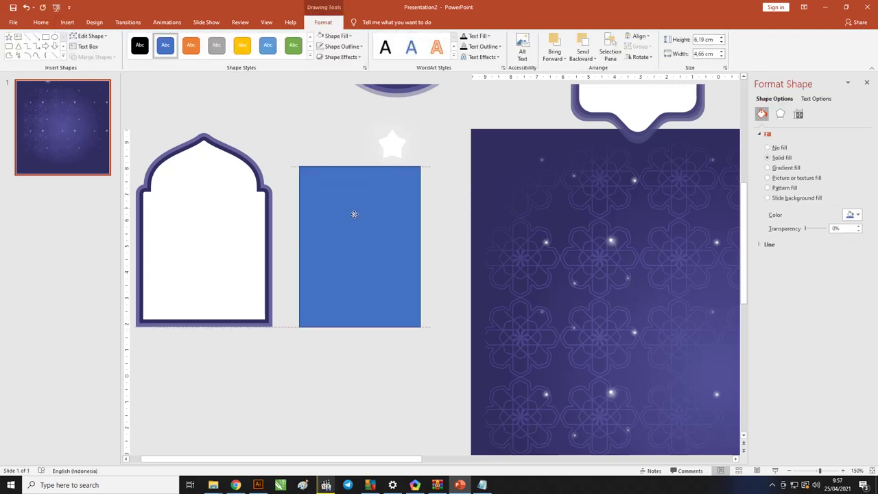
{"action": "left_click_drag", "start_coordinate": [354, 213], "coordinate": [362, 221]}
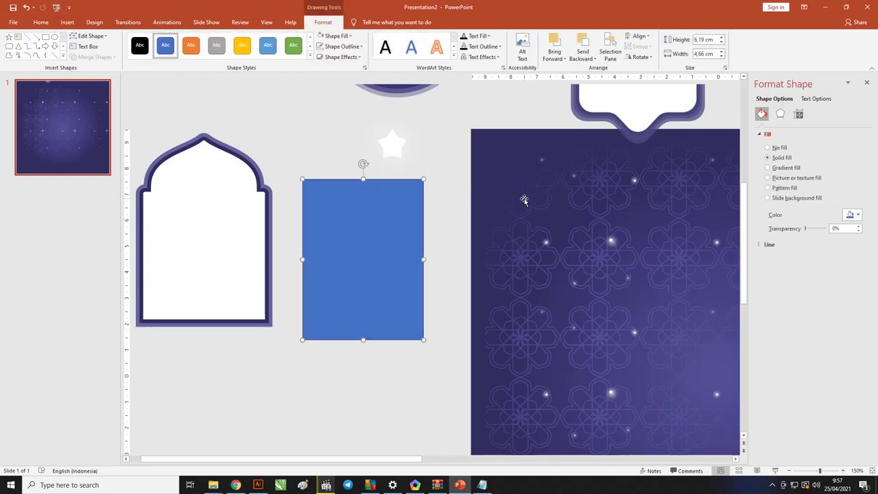
Remove the rectangle's outline and nudge it slightly left.
{"action": "left_click", "coordinate": [343, 46]}
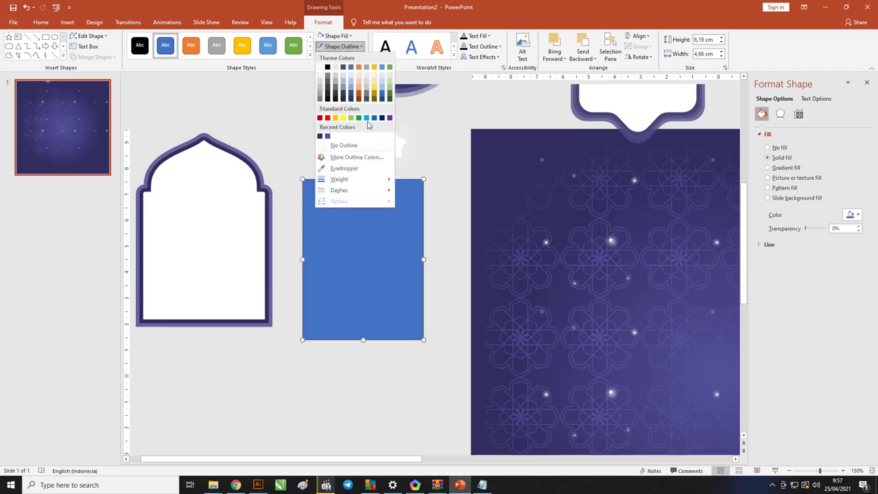
{"action": "left_click", "coordinate": [358, 146]}
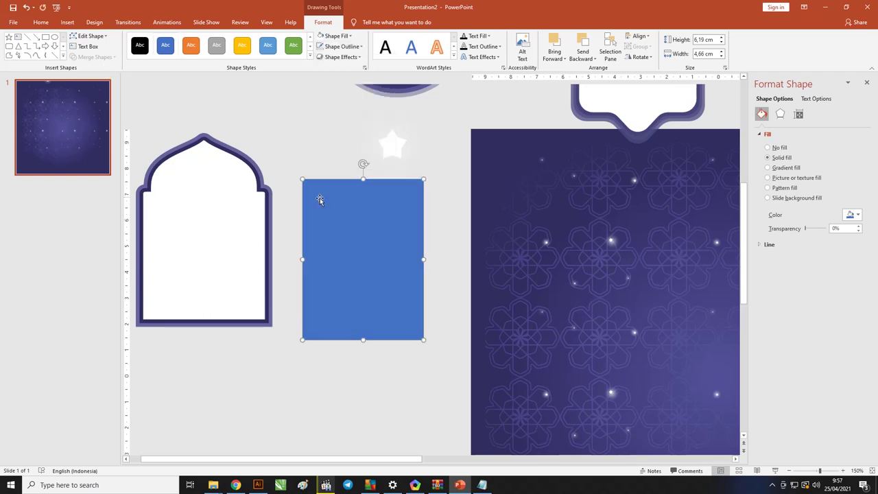
{"action": "key", "text": "Left"}
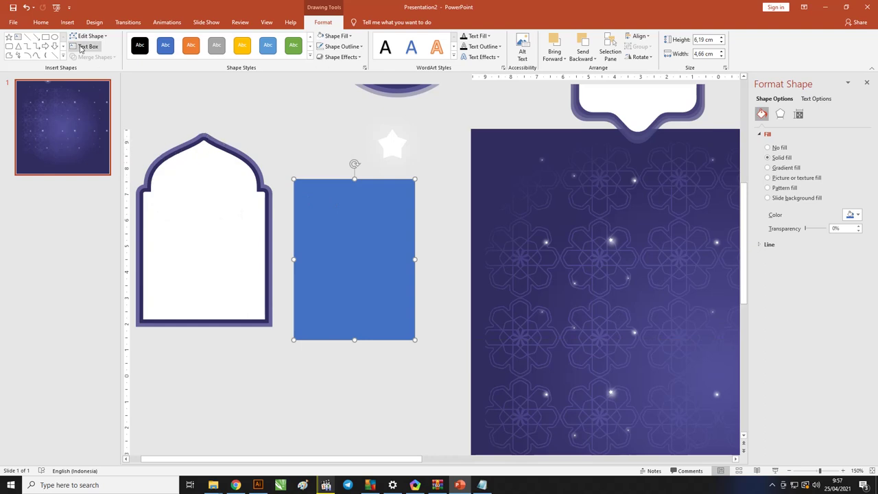
{"action": "left_click", "coordinate": [91, 35]}
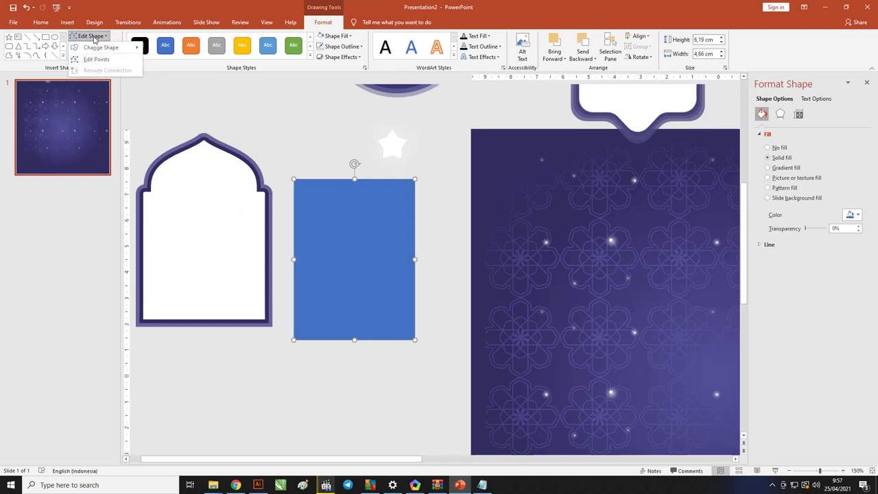
Add a point on the blue rectangle's top edge and pull it up into a peak.
{"action": "left_click", "coordinate": [96, 60]}
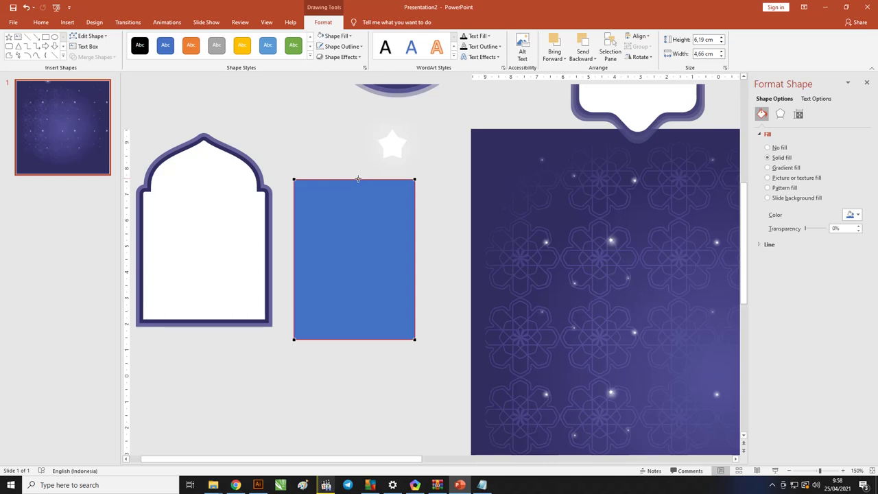
{"action": "right_click", "coordinate": [357, 179]}
{"action": "left_click", "coordinate": [365, 183]}
{"action": "mouse_move", "coordinate": [358, 178]}
{"action": "left_mouse_down"}
{"action": "mouse_move", "coordinate": [357, 120]}
{"action": "mouse_move", "coordinate": [325, 128]}
{"action": "left_mouse_up"}
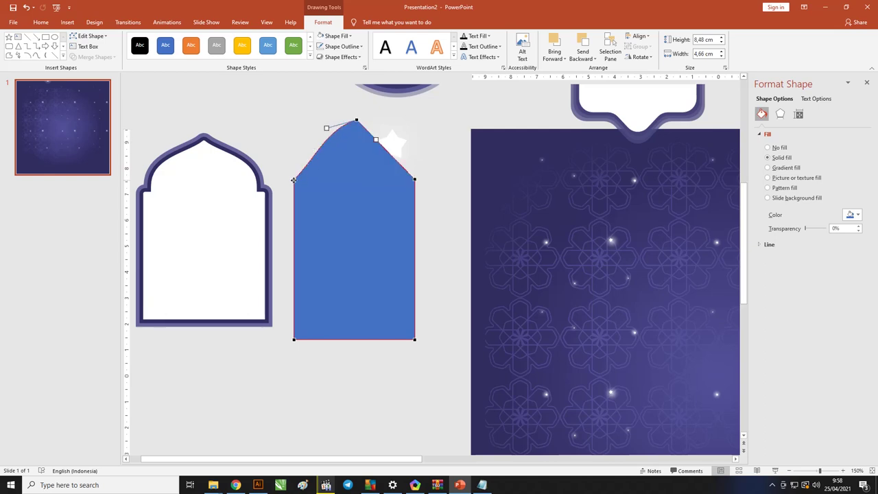
Curve the peak's left shoulder with Bezier handles, then nudge the arch up and left.
{"action": "left_click", "coordinate": [294, 180]}
{"action": "left_click_drag", "start_coordinate": [317, 160], "coordinate": [332, 172]}
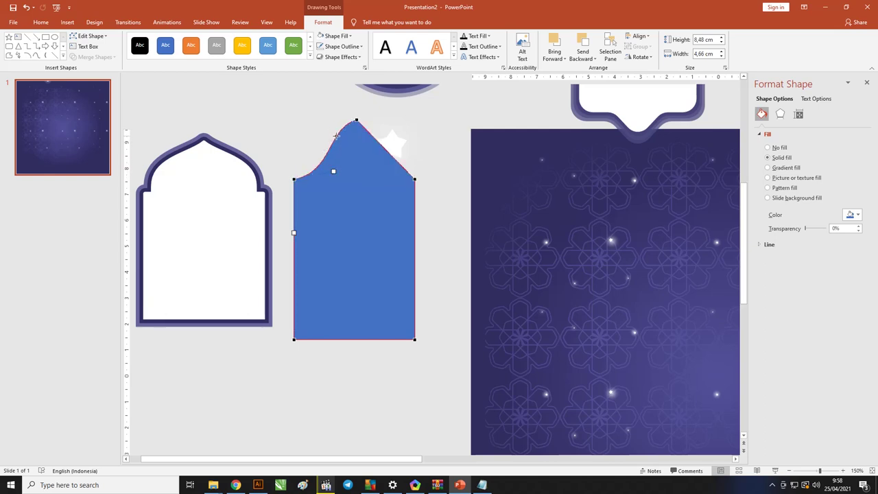
{"action": "left_click", "coordinate": [356, 120]}
{"action": "mouse_move", "coordinate": [326, 128]}
{"action": "left_mouse_down"}
{"action": "mouse_move", "coordinate": [306, 145]}
{"action": "mouse_move", "coordinate": [310, 176]}
{"action": "mouse_move", "coordinate": [320, 170]}
{"action": "mouse_move", "coordinate": [288, 149]}
{"action": "mouse_move", "coordinate": [275, 154]}
{"action": "left_mouse_up"}
{"action": "left_click", "coordinate": [355, 121]}
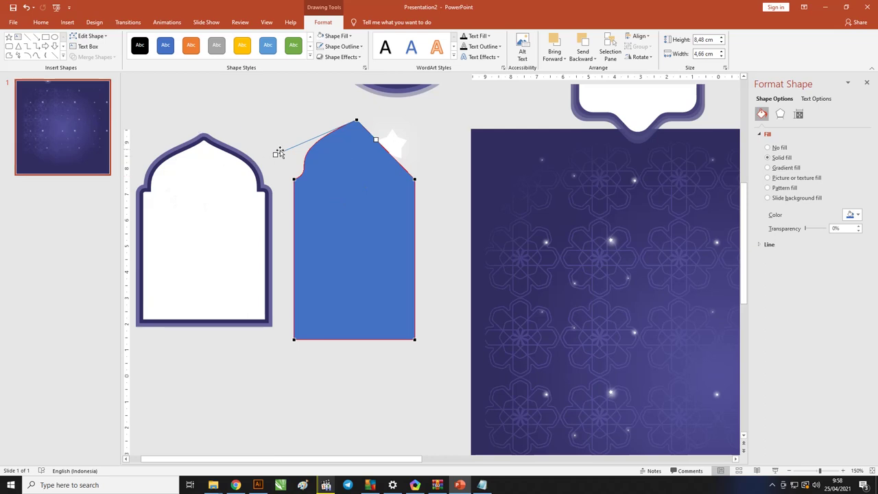
{"action": "left_click_drag", "start_coordinate": [275, 155], "coordinate": [267, 151]}
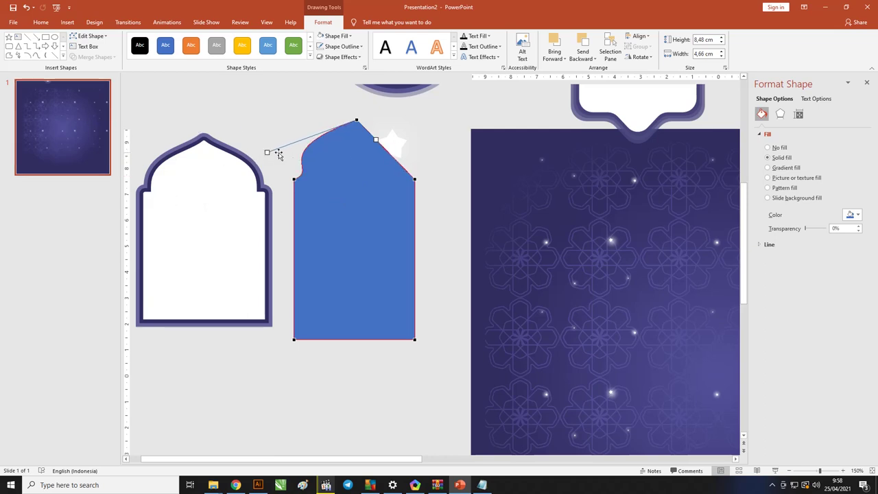
{"action": "scroll", "coordinate": [283, 162], "scroll_direction": "down", "scroll_amount": 3}
{"action": "scroll", "coordinate": [281, 163], "scroll_direction": "down", "scroll_amount": 2}
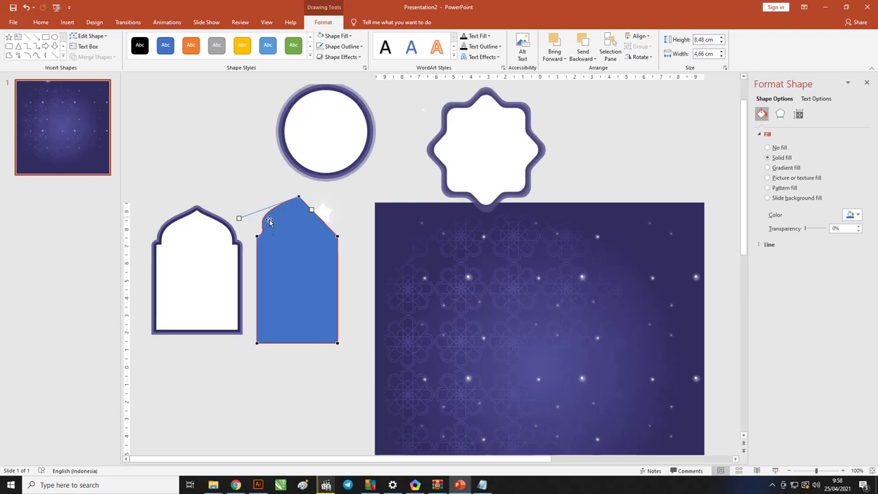
{"action": "left_click", "coordinate": [300, 264]}
{"action": "left_click_drag", "start_coordinate": [301, 264], "coordinate": [294, 246]}
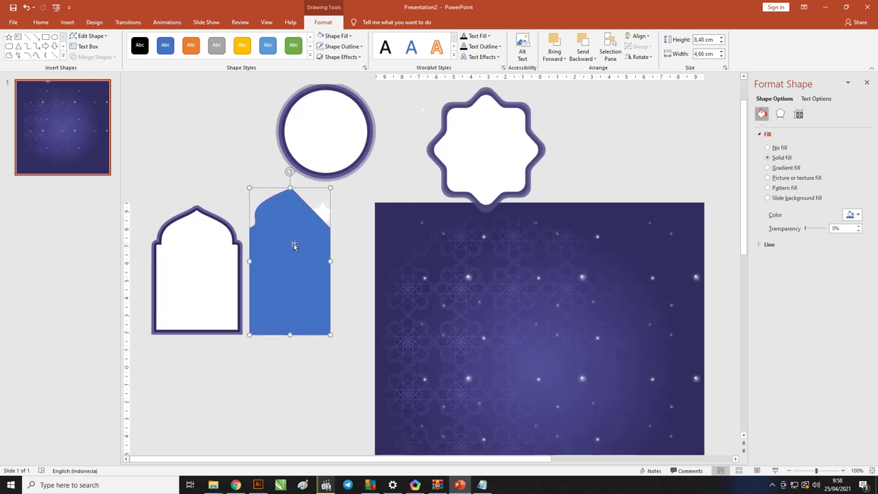
Park the blue arch shape off to the upper right of the slide.
{"action": "key", "text": "Delete"}
{"action": "key", "text": "ctrl+z"}
{"action": "scroll", "coordinate": [296, 236], "scroll_direction": "down", "scroll_amount": 3, "text": "ctrl"}
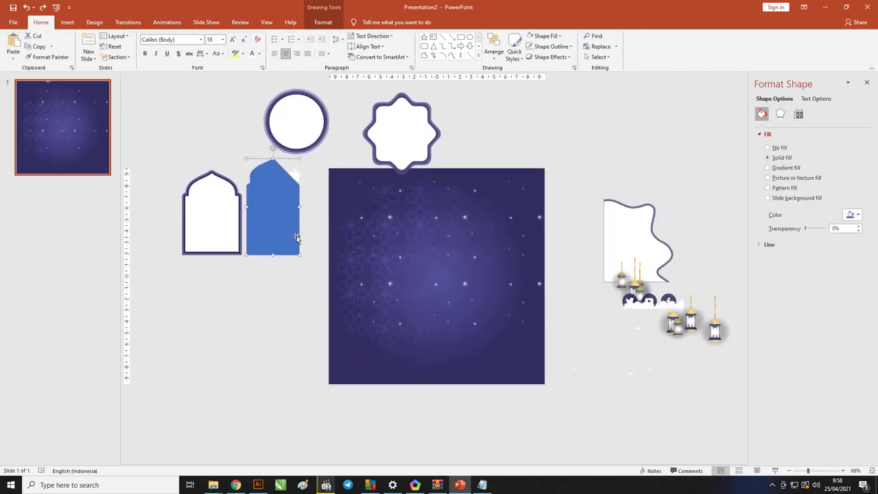
{"action": "mouse_move", "coordinate": [296, 235]}
{"action": "left_mouse_down"}
{"action": "mouse_move", "coordinate": [493, 160]}
{"action": "mouse_move", "coordinate": [679, 145]}
{"action": "left_mouse_up"}
{"action": "scroll", "coordinate": [481, 139], "scroll_direction": "up", "scroll_amount": 1}
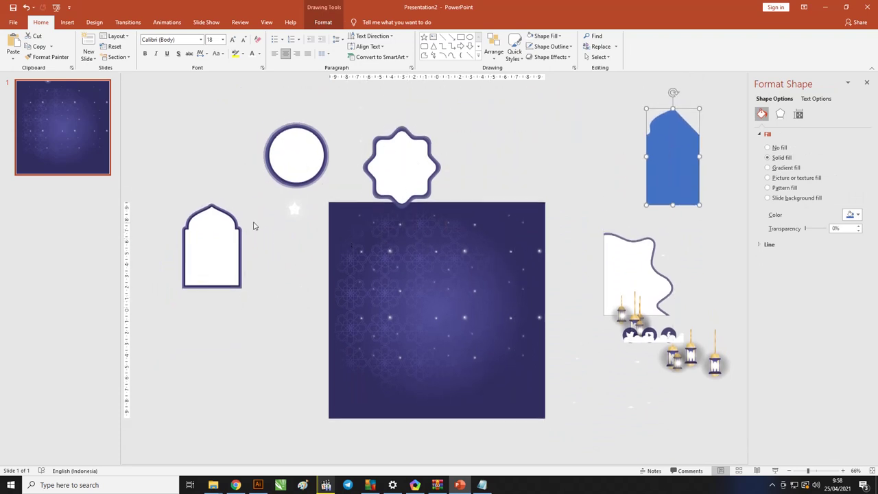
Move the white circle frame onto the purple starry background.
{"action": "scroll", "coordinate": [238, 115], "scroll_direction": "down", "scroll_amount": 1}
{"action": "left_click_drag", "start_coordinate": [238, 110], "coordinate": [330, 182]}
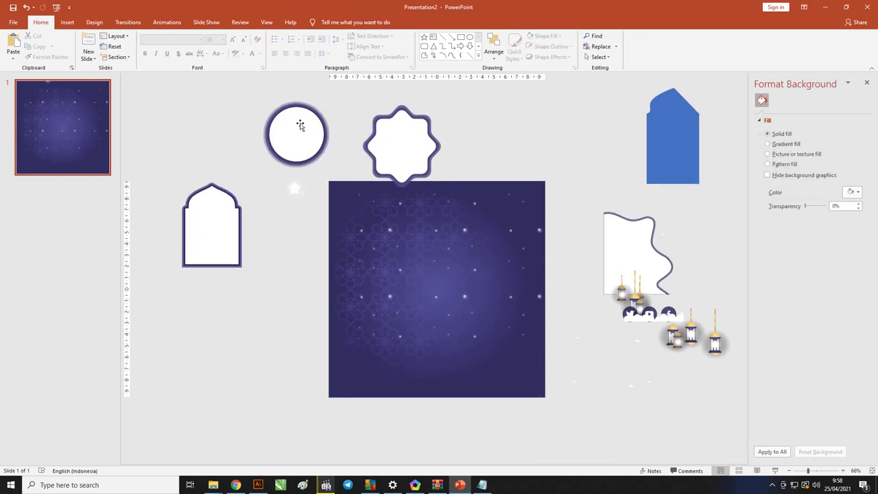
{"action": "left_click_drag", "start_coordinate": [257, 85], "coordinate": [337, 175]}
{"action": "left_click_drag", "start_coordinate": [301, 130], "coordinate": [380, 308]}
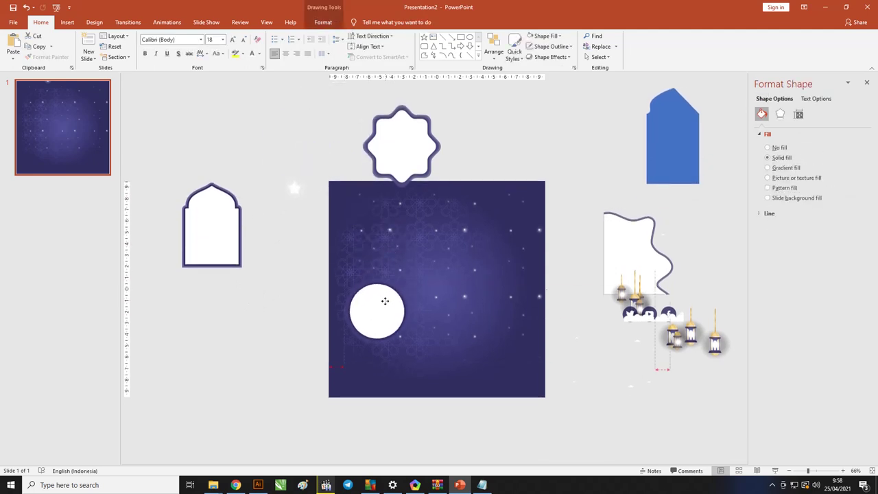
{"action": "left_click", "coordinate": [411, 281]}
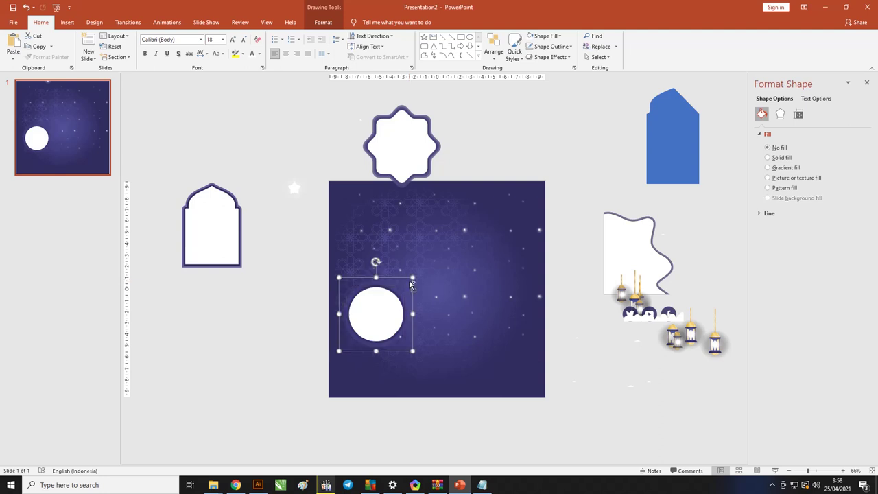
Resize and position the circle frame as a large moon in the lower centre.
{"action": "left_click_drag", "start_coordinate": [412, 278], "coordinate": [458, 206]}
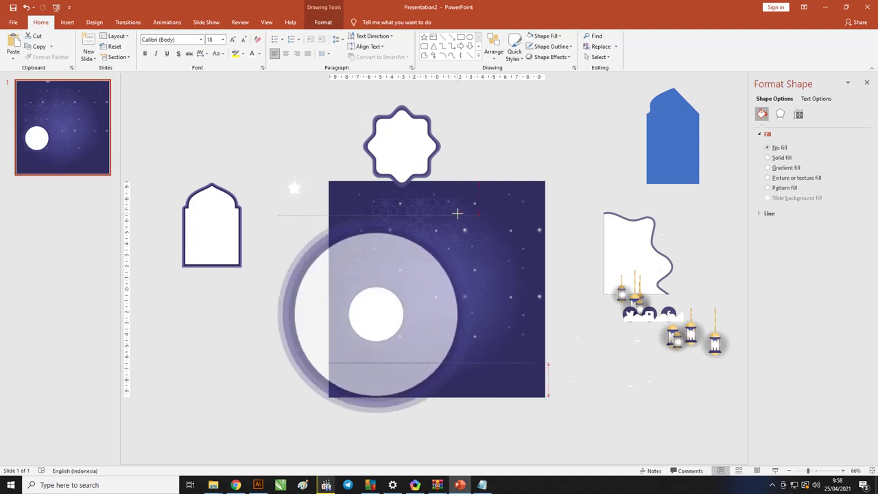
{"action": "left_click_drag", "start_coordinate": [434, 266], "coordinate": [482, 237]}
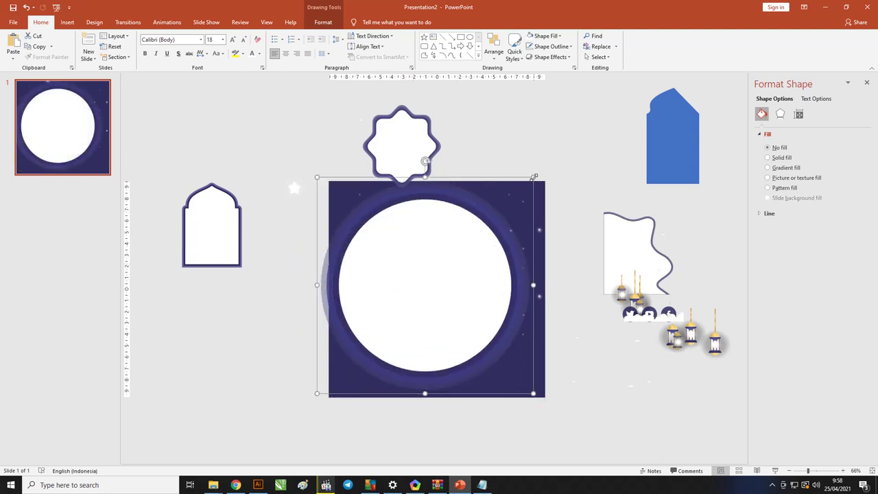
{"action": "left_click_drag", "start_coordinate": [533, 177], "coordinate": [488, 221]}
{"action": "mouse_move", "coordinate": [429, 263]}
{"action": "left_mouse_down"}
{"action": "mouse_move", "coordinate": [397, 287]}
{"action": "mouse_move", "coordinate": [407, 270]}
{"action": "left_mouse_up"}
{"action": "left_click_drag", "start_coordinate": [466, 359], "coordinate": [450, 346]}
{"action": "left_click_drag", "start_coordinate": [407, 286], "coordinate": [402, 277]}
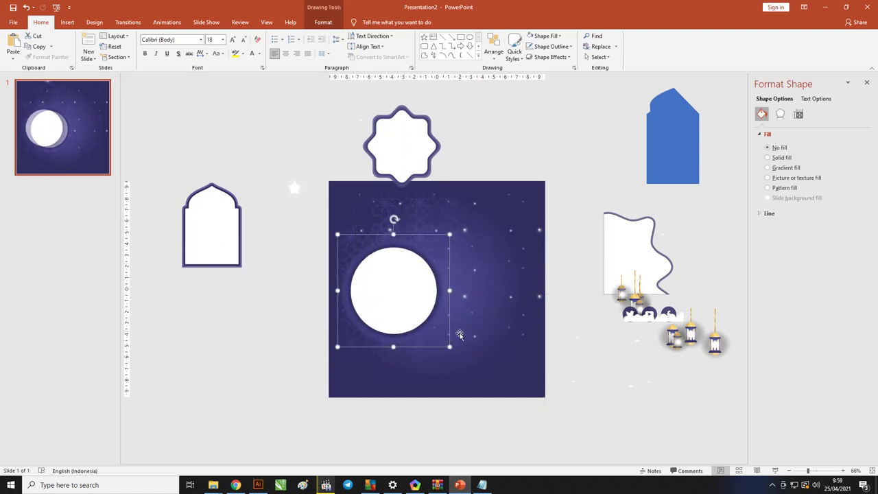
{"action": "left_click_drag", "start_coordinate": [450, 347], "coordinate": [466, 364]}
{"action": "left_click", "coordinate": [650, 363]}
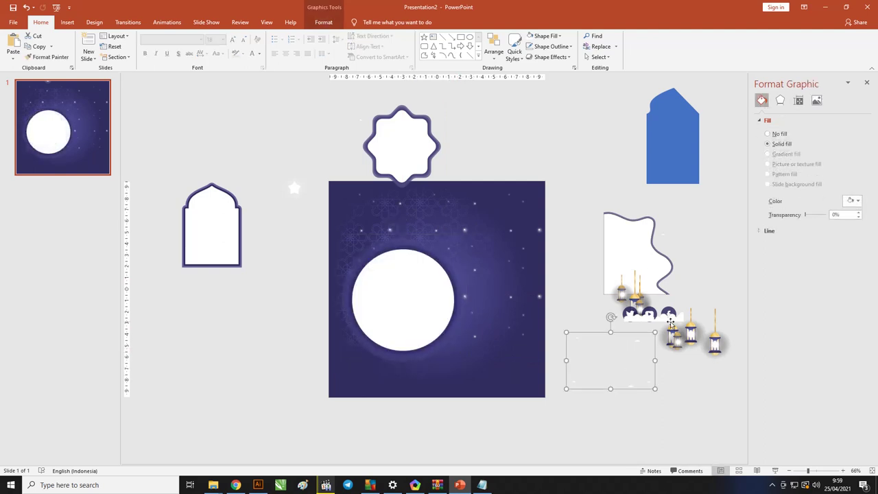
Pull a lantern out of the cluster, trying and reverting a move of the arches graphic.
{"action": "left_click_drag", "start_coordinate": [672, 333], "coordinate": [702, 410]}
{"action": "left_click", "coordinate": [639, 321]}
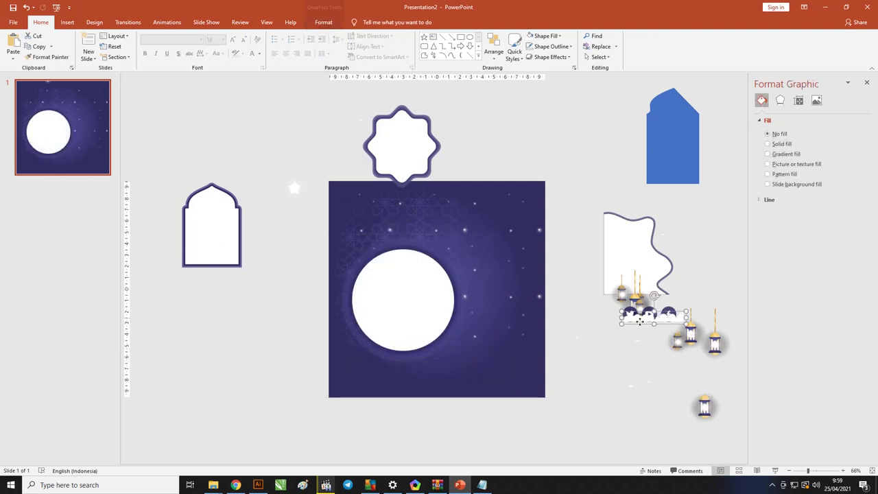
{"action": "left_click_drag", "start_coordinate": [639, 321], "coordinate": [358, 402]}
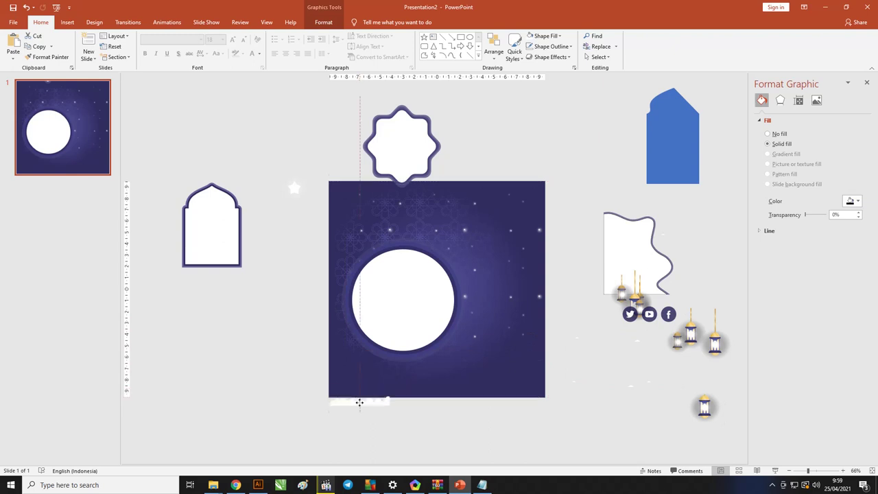
{"action": "key", "text": "ctrl+z"}
{"action": "scroll", "coordinate": [533, 290], "scroll_direction": "down", "scroll_amount": 2}
{"action": "left_click", "coordinate": [624, 327]}
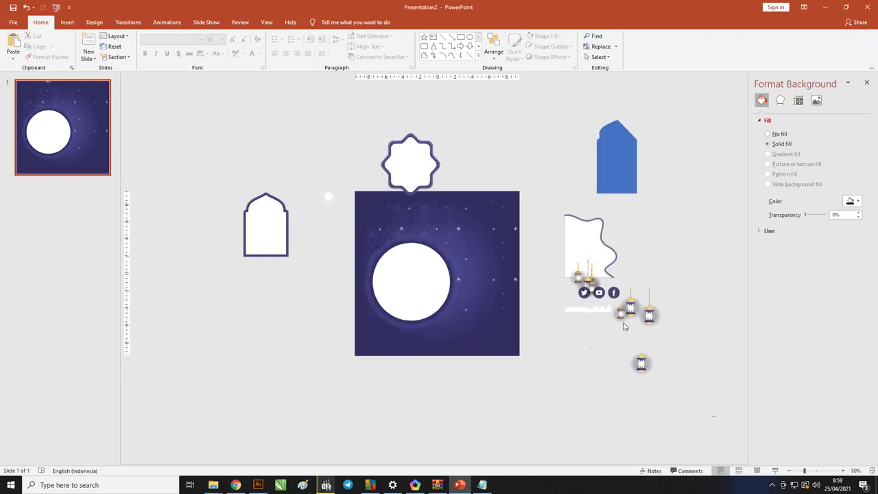
Move the wavy white frame out of the cluster to sit above the left arch.
{"action": "left_click_drag", "start_coordinate": [716, 417], "coordinate": [521, 186]}
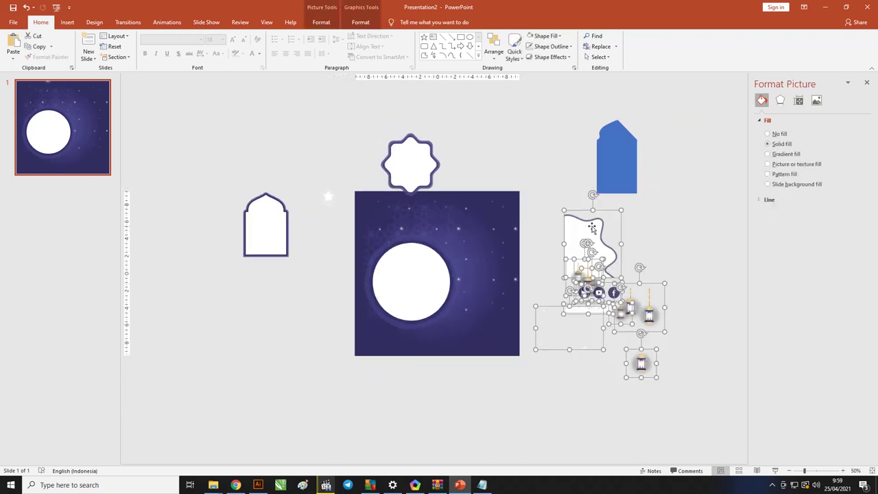
{"action": "right_click", "coordinate": [591, 228]}
{"action": "key", "text": "Escape"}
{"action": "left_click", "coordinate": [700, 251]}
{"action": "left_click_drag", "start_coordinate": [586, 230], "coordinate": [248, 140]}
Move the social icons and two lanterns up and apart from the pile.
{"action": "left_click_drag", "start_coordinate": [581, 275], "coordinate": [547, 202]}
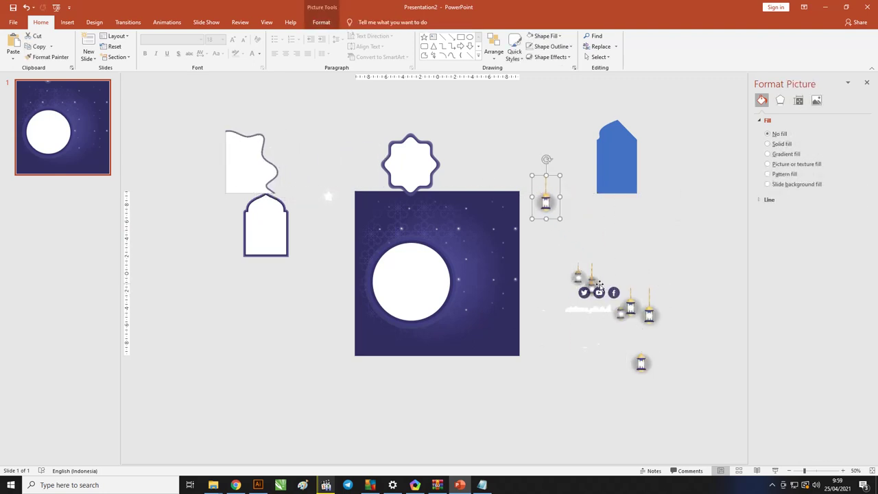
{"action": "mouse_move", "coordinate": [597, 284]}
{"action": "left_mouse_down"}
{"action": "mouse_move", "coordinate": [583, 260]}
{"action": "mouse_move", "coordinate": [581, 220]}
{"action": "left_mouse_up"}
{"action": "left_click", "coordinate": [580, 220]}
{"action": "left_click_drag", "start_coordinate": [589, 288], "coordinate": [547, 254]}
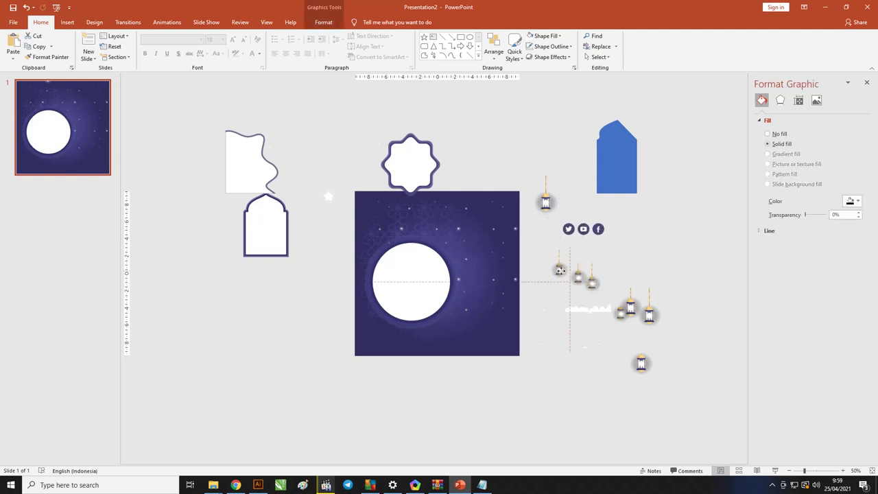
Zoom in and ungroup a lantern graphic, converting it into editable shapes.
{"action": "scroll", "coordinate": [548, 258], "scroll_direction": "up", "scroll_amount": 3, "text": "ctrl"}
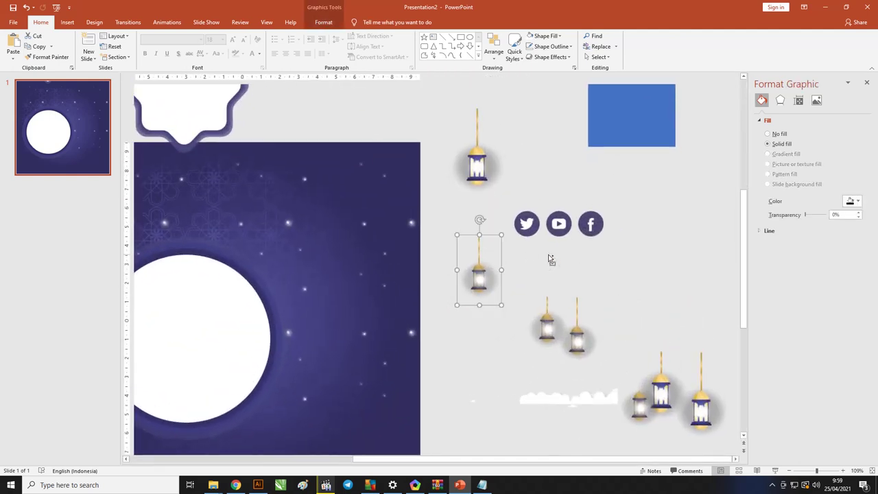
{"action": "scroll", "coordinate": [548, 257], "scroll_direction": "up", "scroll_amount": 5, "text": "ctrl"}
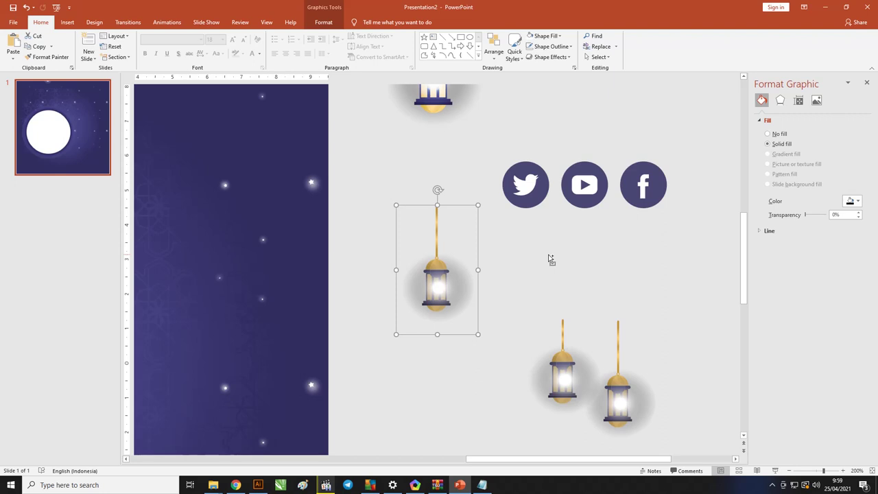
{"action": "scroll", "coordinate": [472, 249], "scroll_direction": "up", "scroll_amount": 1}
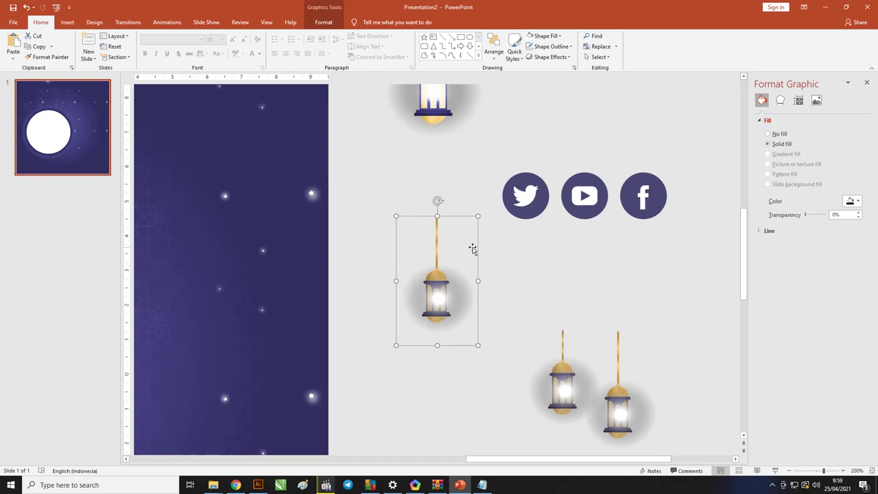
{"action": "left_click_drag", "start_coordinate": [454, 295], "coordinate": [446, 266]}
{"action": "right_click", "coordinate": [446, 264]}
{"action": "mouse_move", "coordinate": [470, 339]}
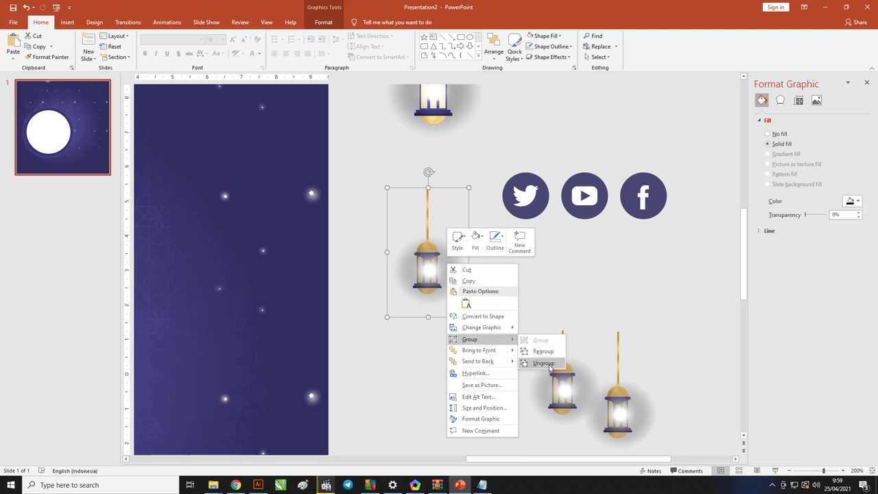
{"action": "left_click", "coordinate": [543, 363]}
{"action": "left_click", "coordinate": [420, 267]}
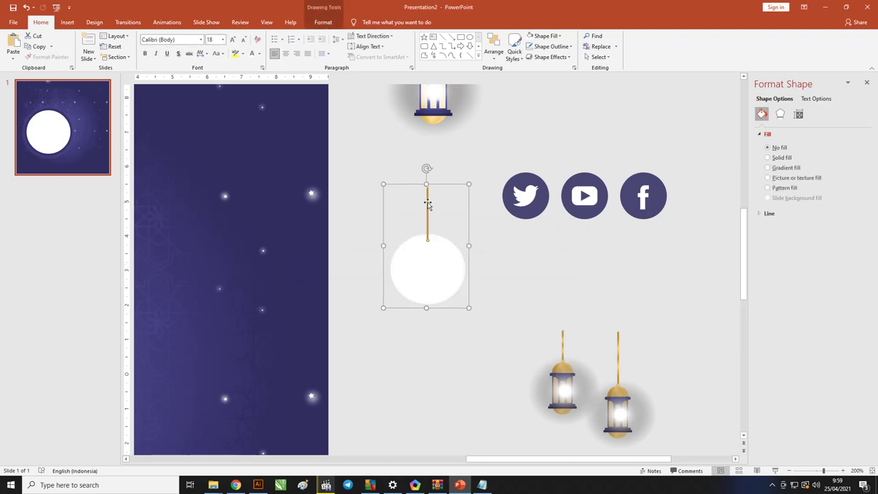
Split the lantern into pieces, pull out its glow circle, then undo the split.
{"action": "left_click", "coordinate": [492, 257]}
{"action": "left_click_drag", "start_coordinate": [449, 262], "coordinate": [441, 257]}
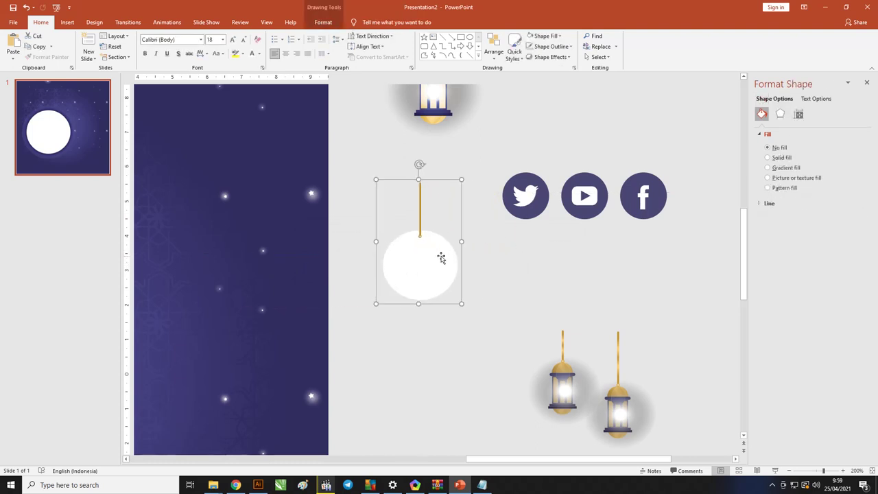
{"action": "right_click", "coordinate": [441, 257]}
{"action": "left_click", "coordinate": [538, 333]}
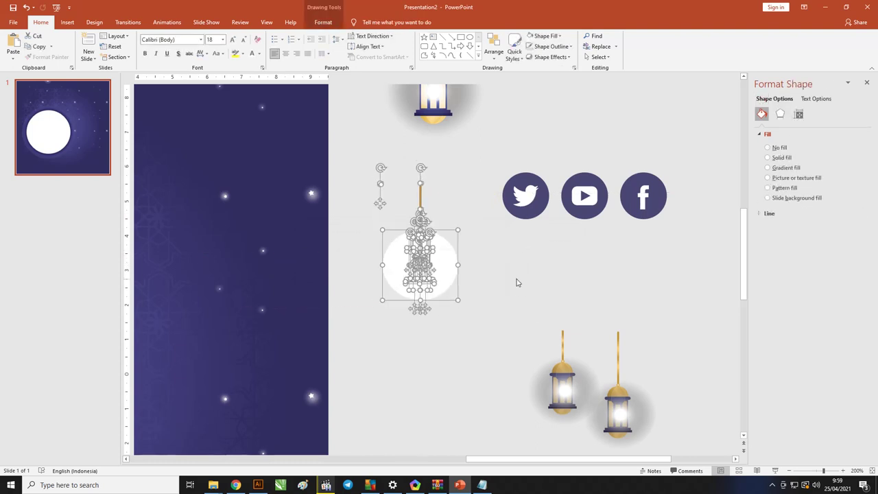
{"action": "left_click", "coordinate": [517, 282]}
{"action": "left_click_drag", "start_coordinate": [447, 261], "coordinate": [539, 275]}
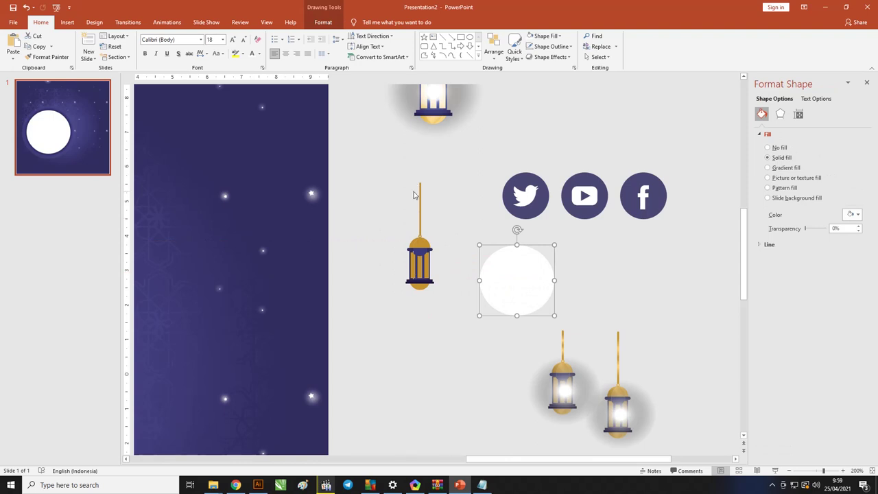
{"action": "key", "text": "ctrl+z"}
{"action": "key", "text": "ctrl+z"}
{"action": "key", "text": "ctrl+z"}
{"action": "key", "text": "ctrl+z"}
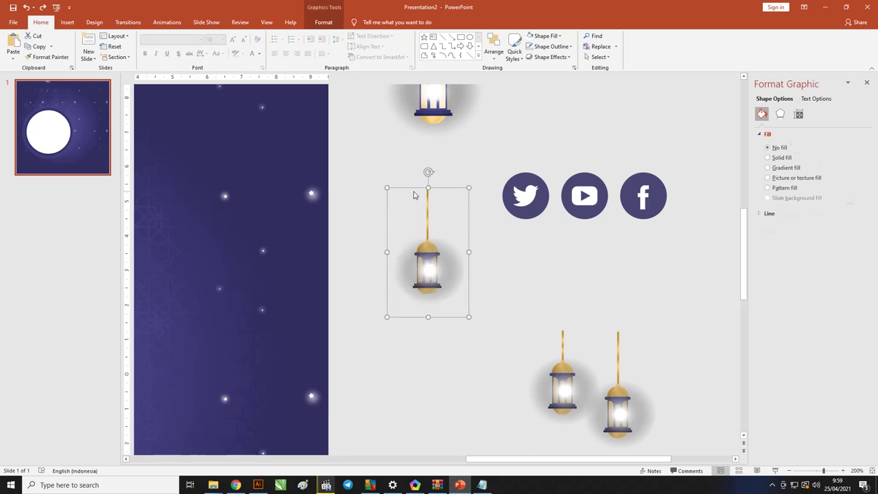
Hang one lantern below the YouTube icon and bring the top lantern down beside the icons.
{"action": "left_click_drag", "start_coordinate": [430, 262], "coordinate": [585, 301]}
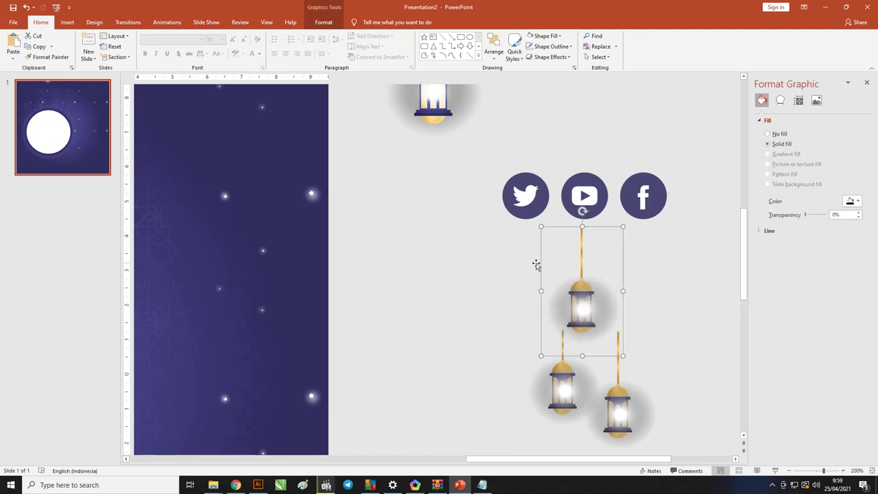
{"action": "scroll", "coordinate": [536, 265], "scroll_direction": "down", "scroll_amount": 3}
{"action": "left_click_drag", "start_coordinate": [376, 120], "coordinate": [375, 237]}
{"action": "scroll", "coordinate": [374, 243], "scroll_direction": "up", "scroll_amount": 3}
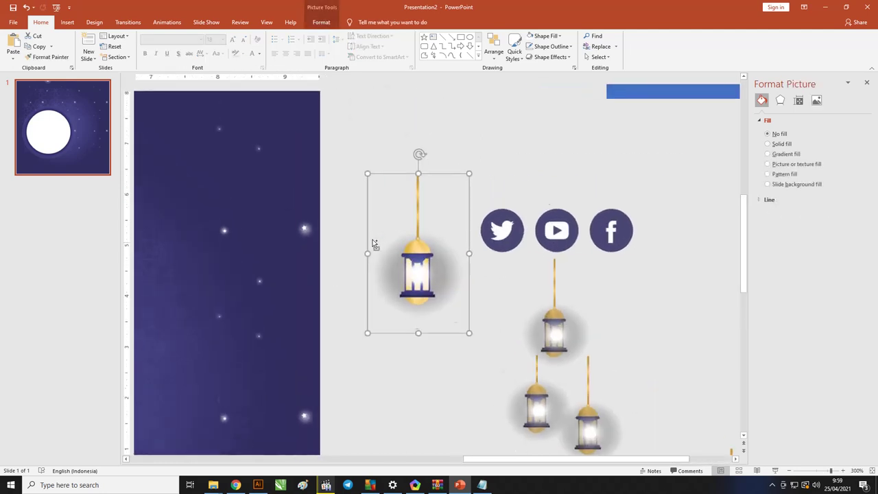
{"action": "scroll", "coordinate": [374, 243], "scroll_direction": "up", "scroll_amount": 2}
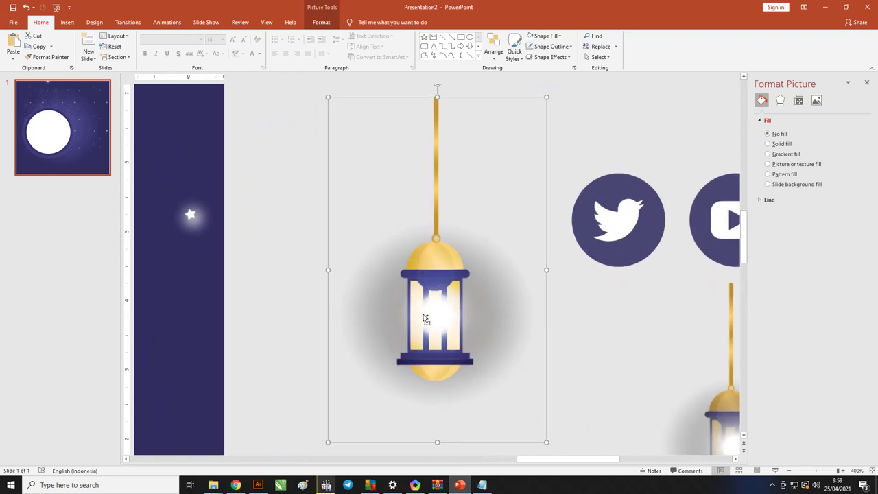
{"action": "scroll", "coordinate": [431, 309], "scroll_direction": "down", "scroll_amount": 1}
{"action": "scroll", "coordinate": [423, 297], "scroll_direction": "down", "scroll_amount": 2}
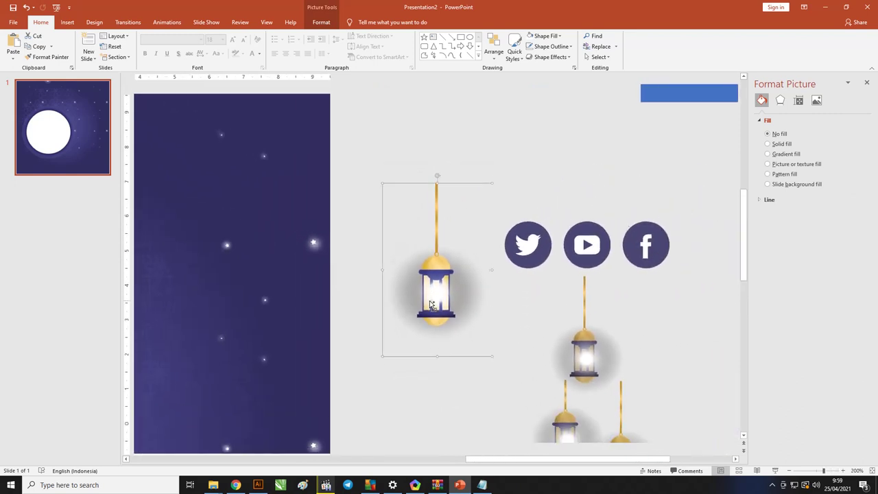
{"action": "scroll", "coordinate": [429, 301], "scroll_direction": "down", "scroll_amount": 1}
{"action": "scroll", "coordinate": [435, 304], "scroll_direction": "down", "scroll_amount": 1}
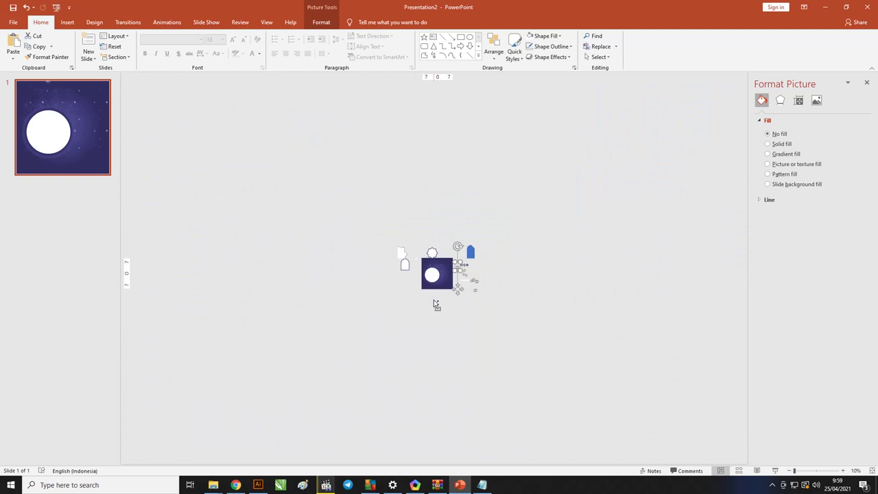
Line up three lanterns beneath the social icons with one raised to their left, then drag the small clouds onto the slide.
{"action": "scroll", "coordinate": [433, 299], "scroll_direction": "up", "scroll_amount": 5}
{"action": "scroll", "coordinate": [604, 337], "scroll_direction": "up", "scroll_amount": 1}
{"action": "scroll", "coordinate": [621, 342], "scroll_direction": "down", "scroll_amount": 1}
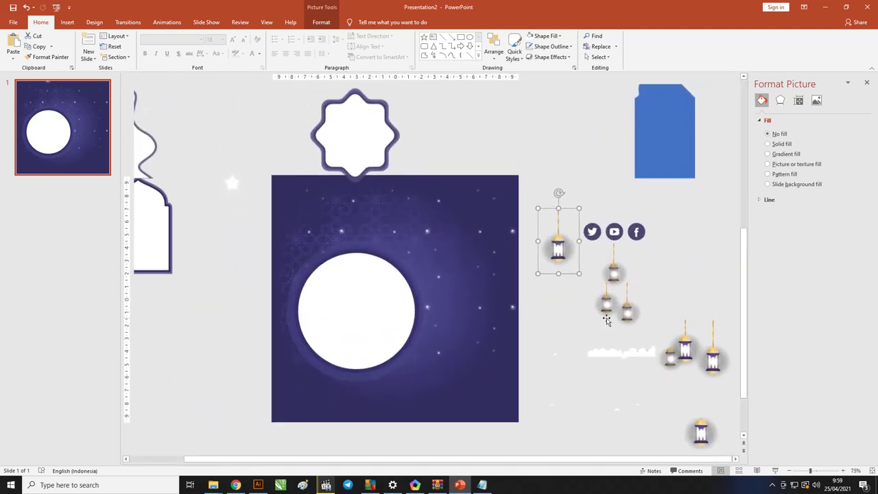
{"action": "left_click_drag", "start_coordinate": [625, 318], "coordinate": [671, 269]}
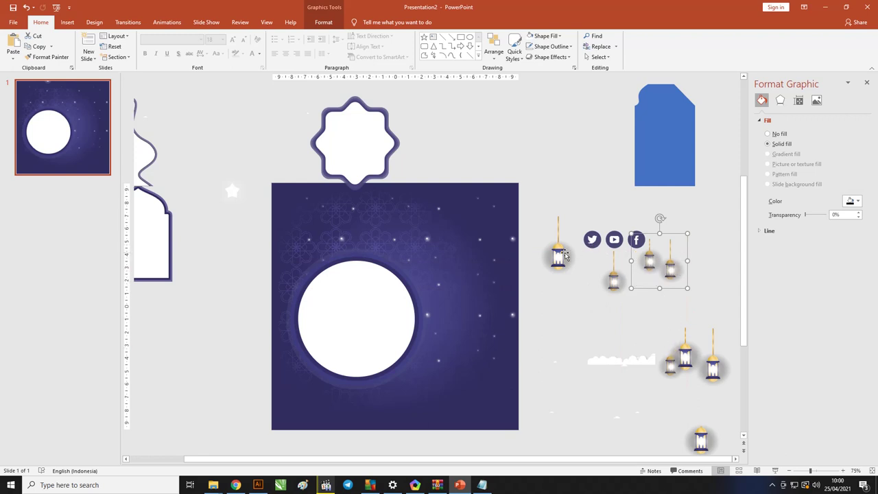
{"action": "left_click_drag", "start_coordinate": [649, 259], "coordinate": [552, 242]}
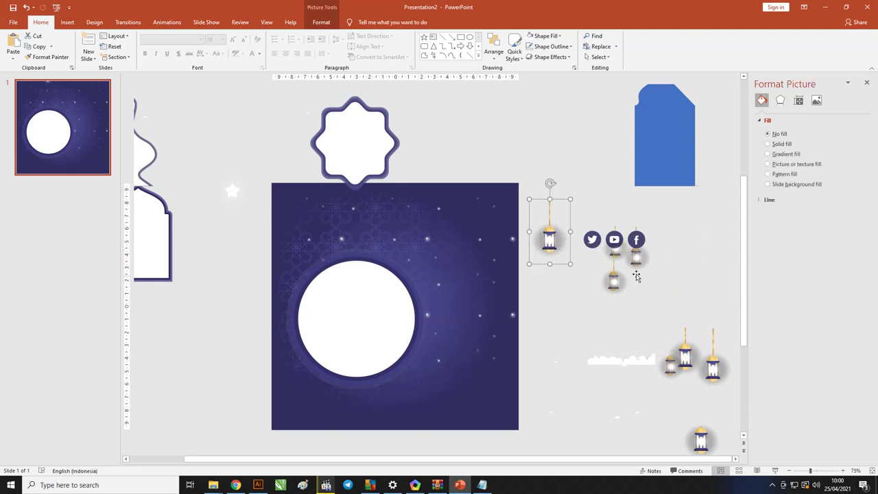
{"action": "left_click_drag", "start_coordinate": [637, 276], "coordinate": [600, 293]}
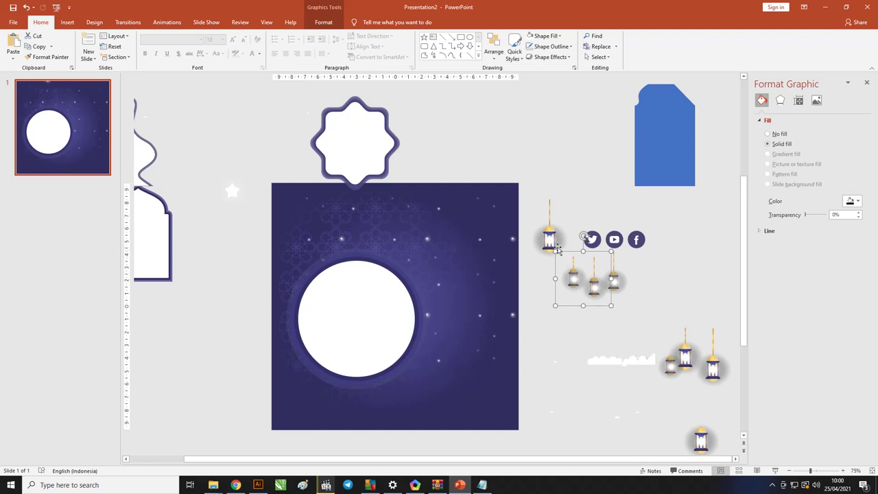
{"action": "left_click_drag", "start_coordinate": [557, 250], "coordinate": [556, 239]}
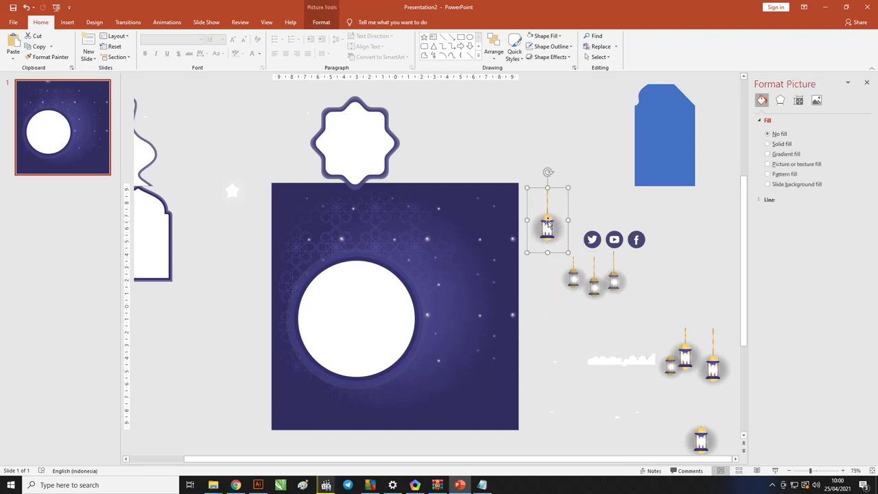
{"action": "left_click_drag", "start_coordinate": [613, 362], "coordinate": [343, 286]}
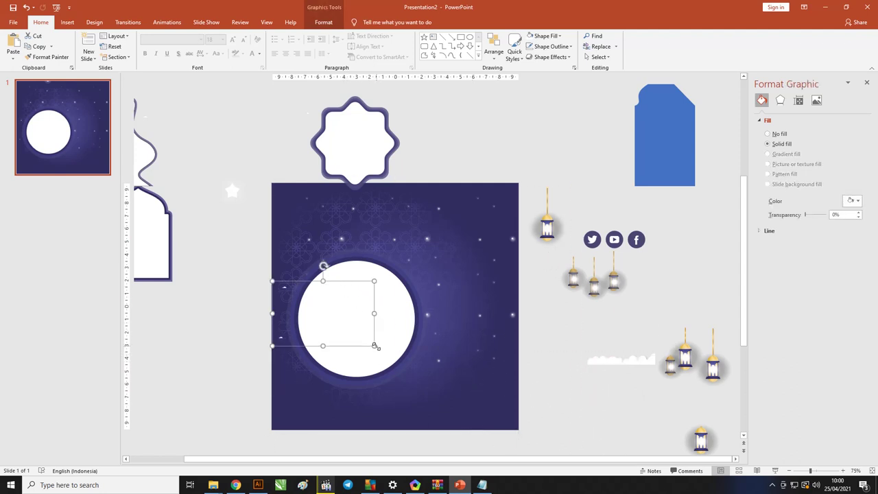
Enlarge the small clouds over the sky, then stretch the cloud strip across the slide's full bottom edge.
{"action": "mouse_move", "coordinate": [374, 346]}
{"action": "left_mouse_down"}
{"action": "mouse_move", "coordinate": [519, 407]}
{"action": "mouse_move", "coordinate": [522, 400]}
{"action": "left_mouse_up"}
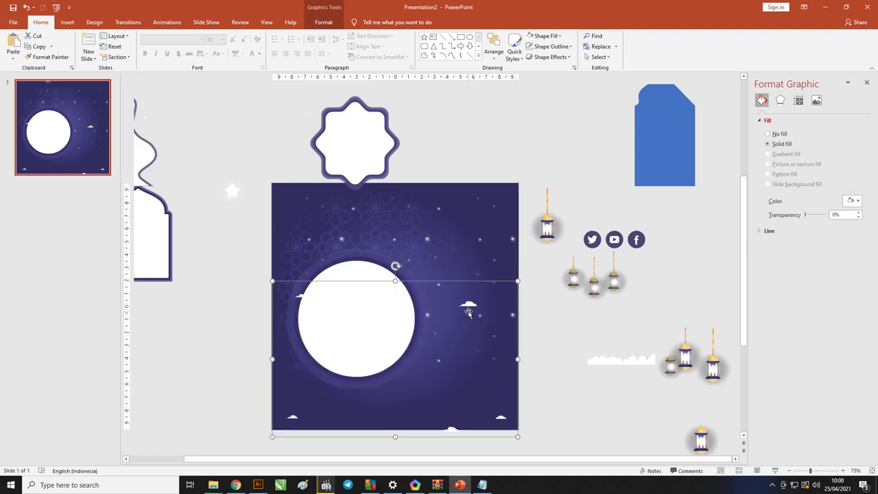
{"action": "left_click_drag", "start_coordinate": [467, 304], "coordinate": [467, 273]}
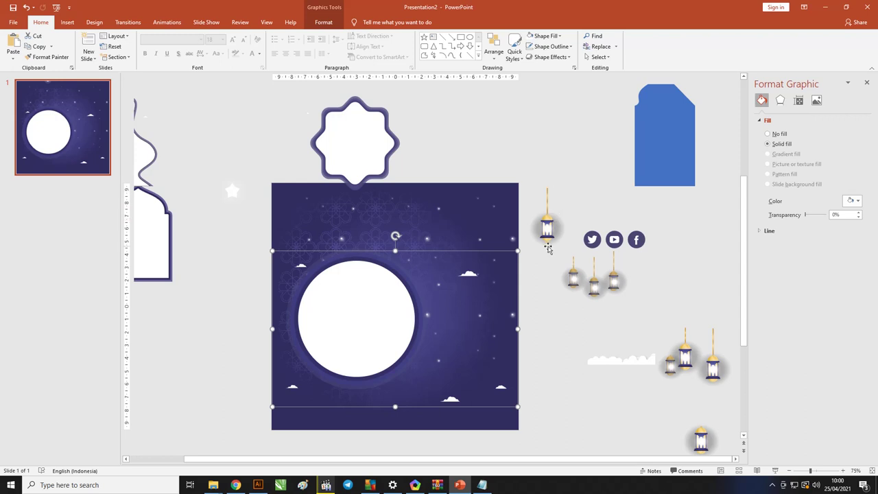
{"action": "left_click", "coordinate": [620, 360]}
{"action": "left_click_drag", "start_coordinate": [623, 361], "coordinate": [310, 428]}
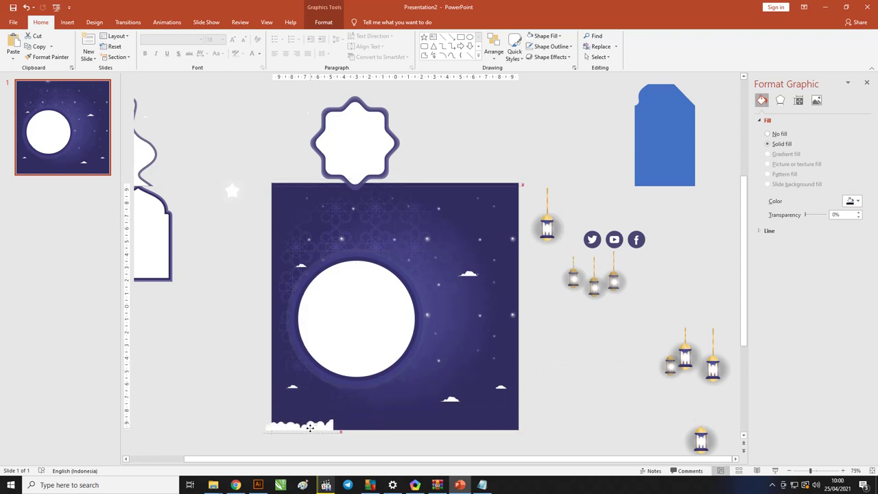
{"action": "mouse_move", "coordinate": [372, 401]}
{"action": "left_mouse_down"}
{"action": "mouse_move", "coordinate": [420, 375]}
{"action": "mouse_move", "coordinate": [480, 384]}
{"action": "left_mouse_up"}
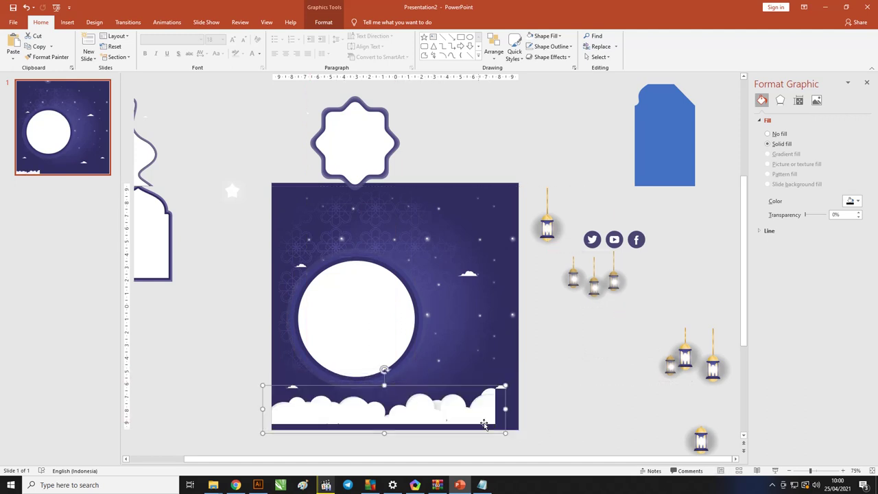
{"action": "left_click", "coordinate": [543, 428]}
{"action": "left_click", "coordinate": [503, 431]}
{"action": "mouse_move", "coordinate": [506, 436]}
{"action": "left_mouse_down"}
{"action": "mouse_move", "coordinate": [525, 436]}
{"action": "mouse_move", "coordinate": [510, 434]}
{"action": "left_mouse_up"}
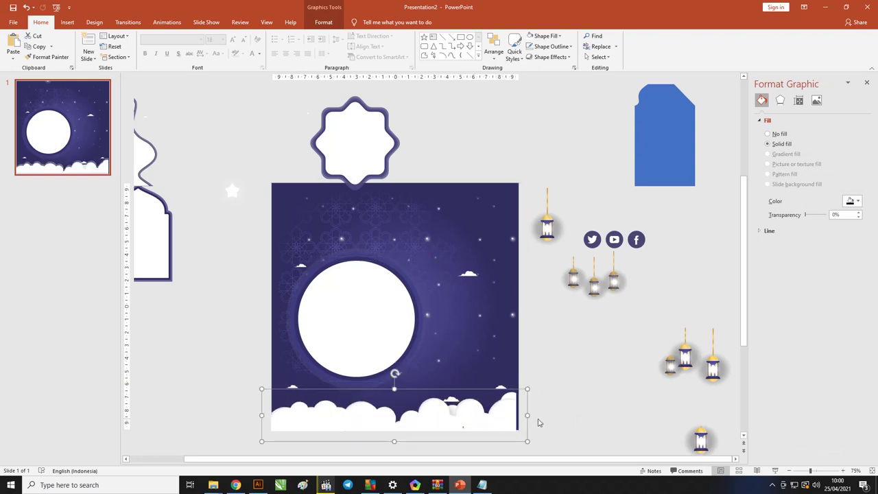
{"action": "mouse_move", "coordinate": [528, 391]}
{"action": "left_mouse_down"}
{"action": "mouse_move", "coordinate": [559, 421]}
{"action": "mouse_move", "coordinate": [527, 426]}
{"action": "mouse_move", "coordinate": [510, 415]}
{"action": "left_mouse_up"}
Move the Twitter, YouTube and Facebook icons onto the bottom-right clouds and shrink them.
{"action": "left_click", "coordinate": [596, 408]}
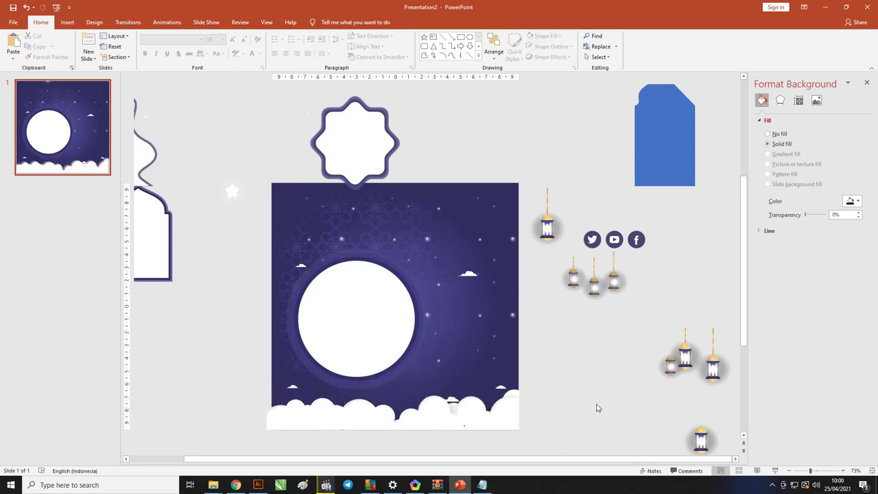
{"action": "mouse_move", "coordinate": [640, 236]}
{"action": "left_mouse_down"}
{"action": "mouse_move", "coordinate": [509, 426]}
{"action": "mouse_move", "coordinate": [578, 408]}
{"action": "left_mouse_up"}
{"action": "right_click", "coordinate": [570, 415]}
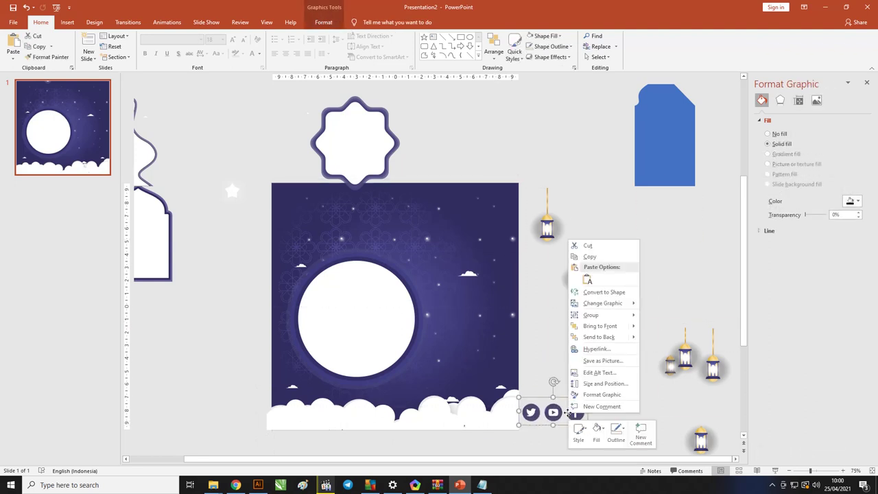
{"action": "left_click", "coordinate": [598, 337]}
{"action": "left_click_drag", "start_coordinate": [584, 425], "coordinate": [469, 409]}
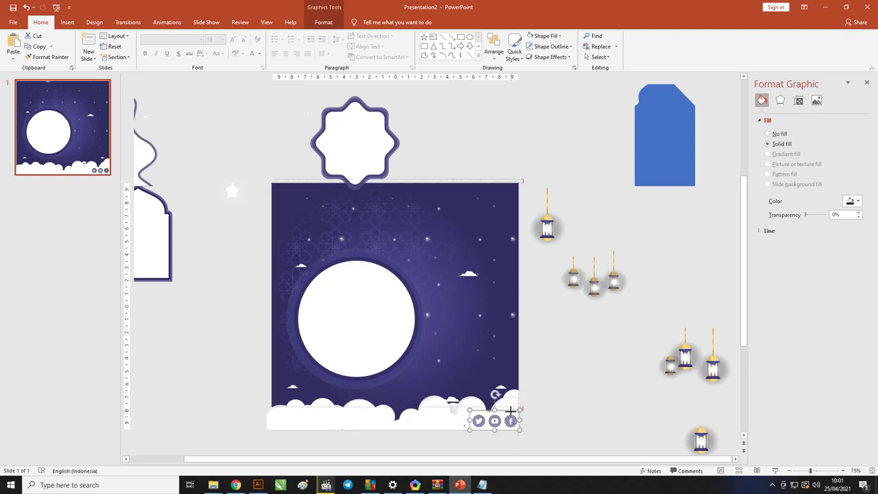
{"action": "left_click_drag", "start_coordinate": [510, 410], "coordinate": [513, 424]}
{"action": "left_click", "coordinate": [533, 425]}
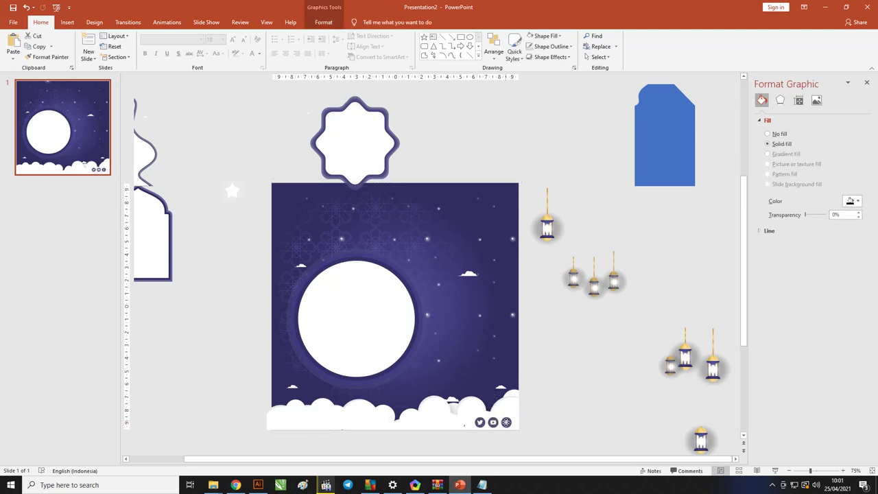
{"action": "left_click", "coordinate": [587, 405]}
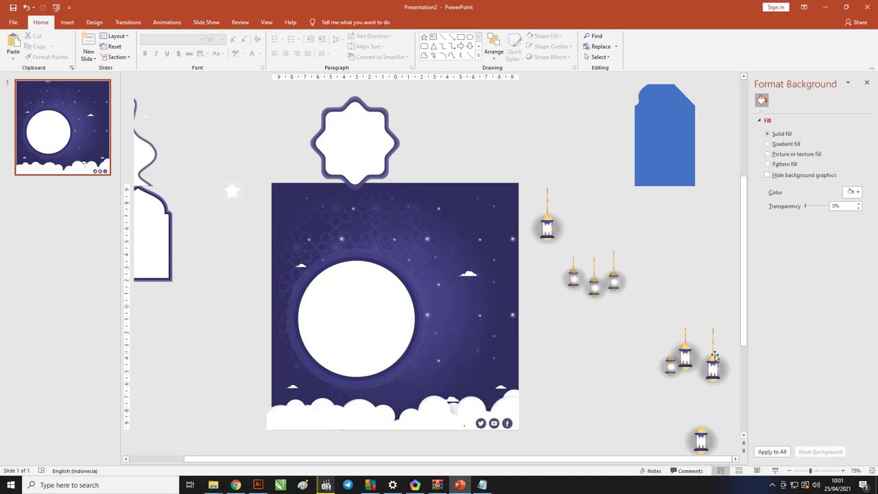
Place the lantern pair in the slide's upper right and bring it to front.
{"action": "left_click_drag", "start_coordinate": [714, 356], "coordinate": [475, 259]}
{"action": "left_click", "coordinate": [513, 294]}
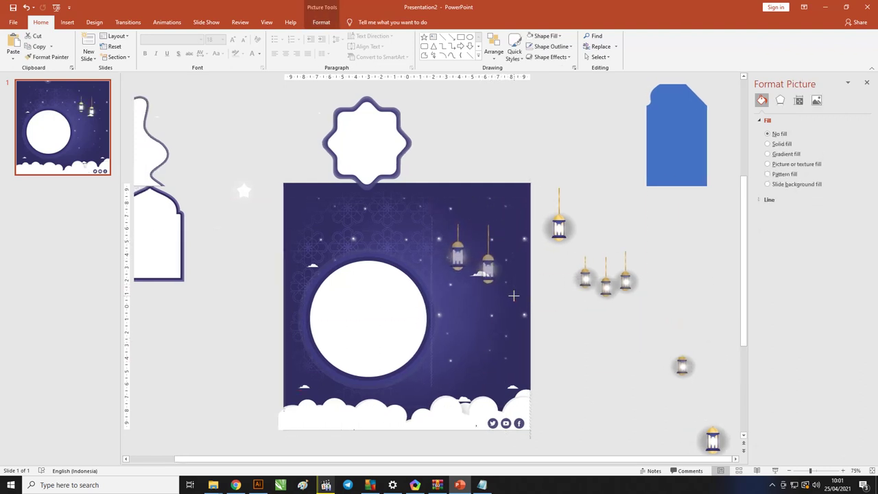
{"action": "left_click", "coordinate": [513, 294]}
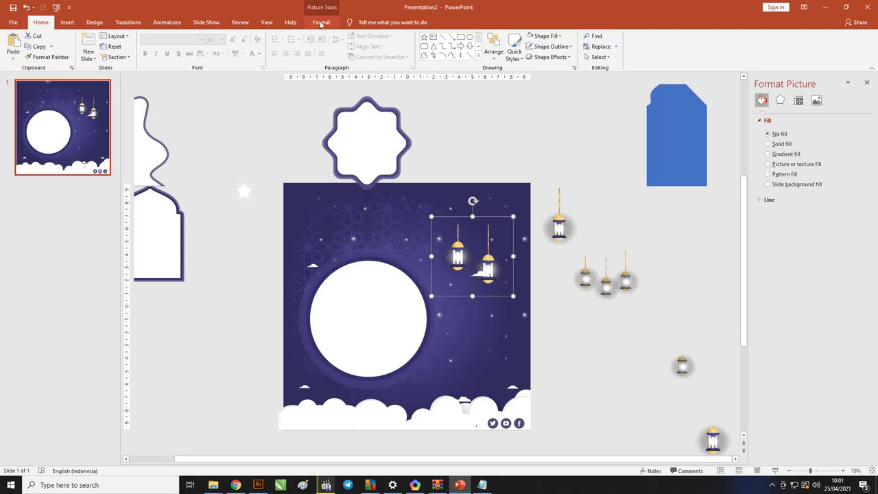
{"action": "left_click", "coordinate": [321, 23]}
{"action": "left_click", "coordinate": [679, 59]}
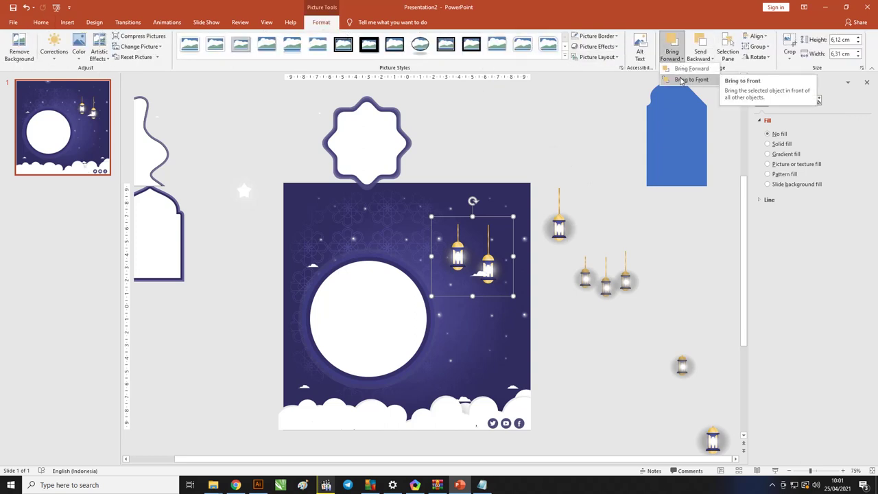
{"action": "left_click", "coordinate": [681, 80]}
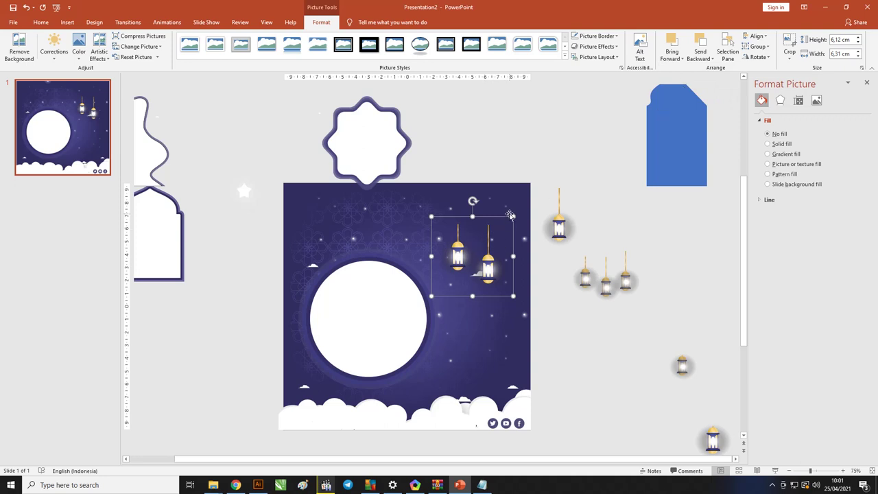
Nudge the lantern pair and enlarge it to 7,98 cm tall.
{"action": "left_click_drag", "start_coordinate": [509, 217], "coordinate": [531, 203]}
{"action": "left_click_drag", "start_coordinate": [496, 261], "coordinate": [493, 270]}
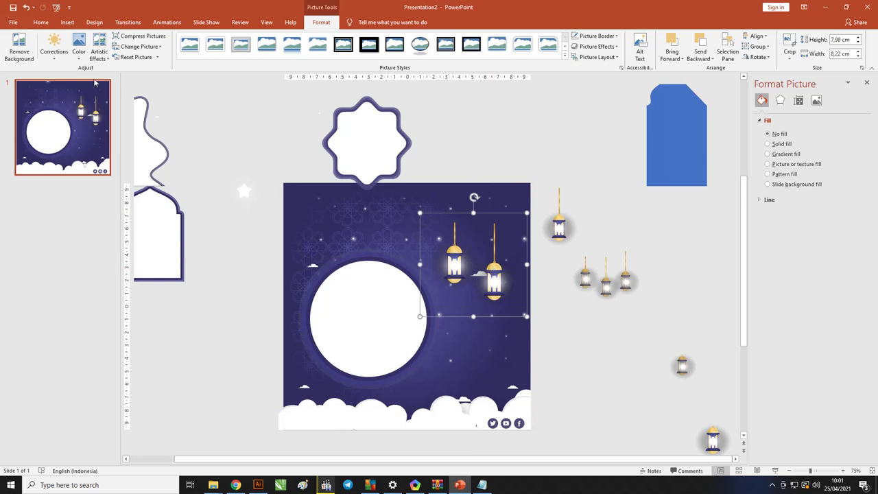
{"action": "left_click", "coordinate": [66, 23]}
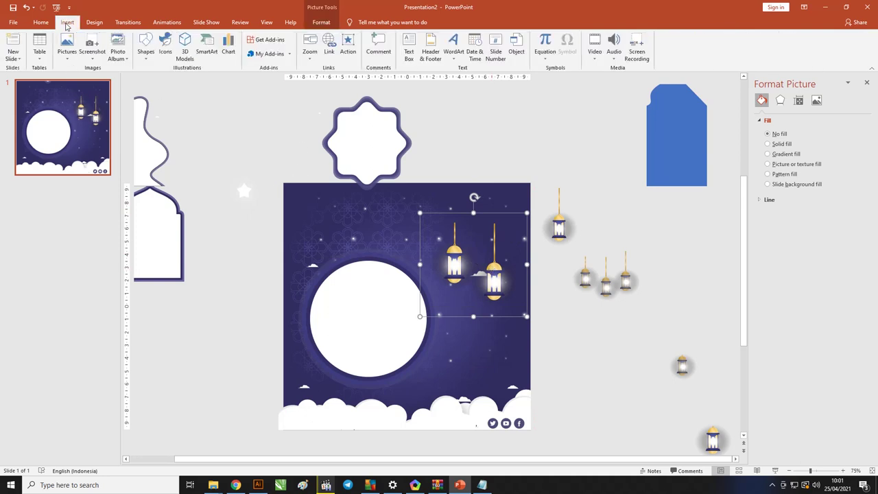
Add a white 'Ramadhan Sale' text box near the slide's top-left.
{"action": "left_click", "coordinate": [145, 49]}
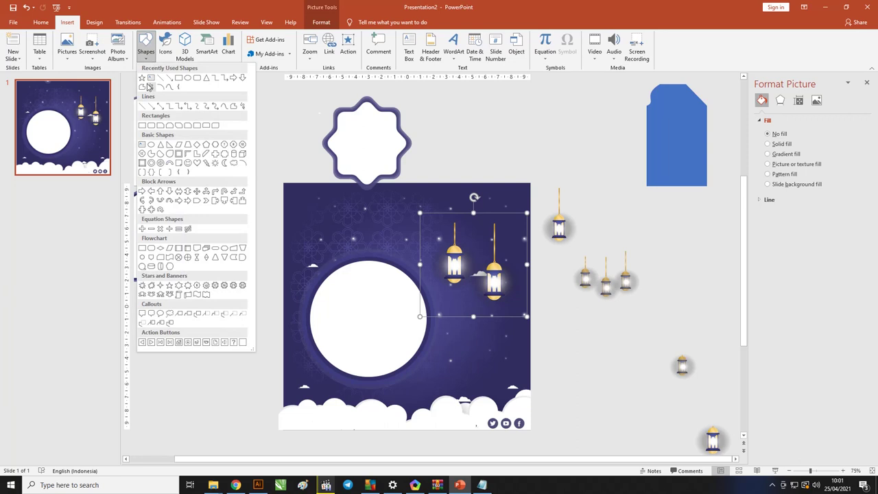
{"action": "left_click", "coordinate": [150, 80]}
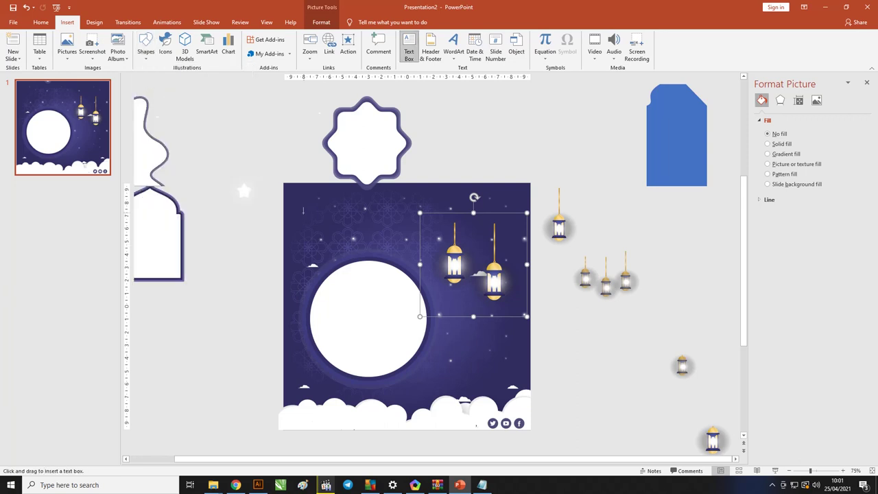
{"action": "left_click_drag", "start_coordinate": [293, 200], "coordinate": [412, 235]}
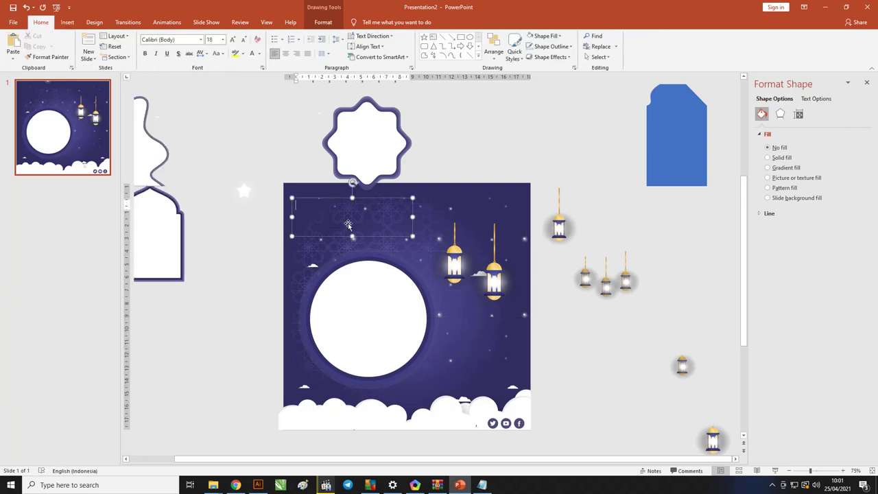
{"action": "type", "text": "Ramadhan"}
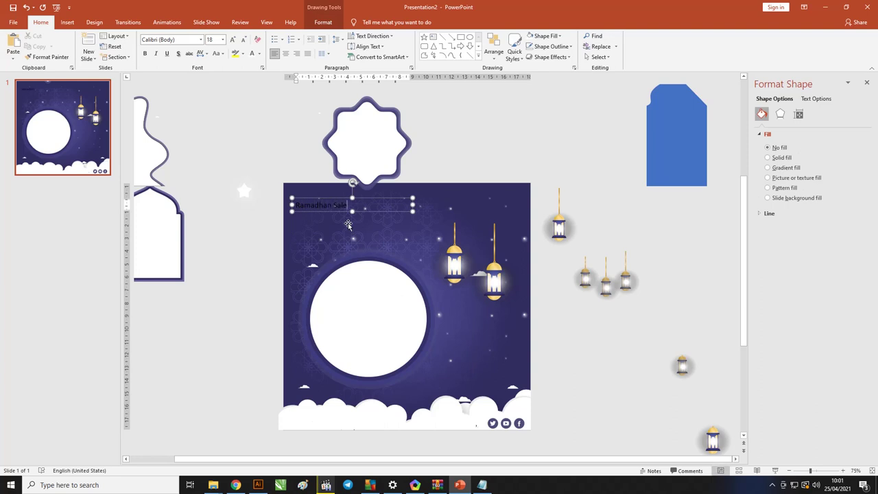
{"action": "type", "text": " Sale"}
{"action": "key", "text": "ctrl+a"}
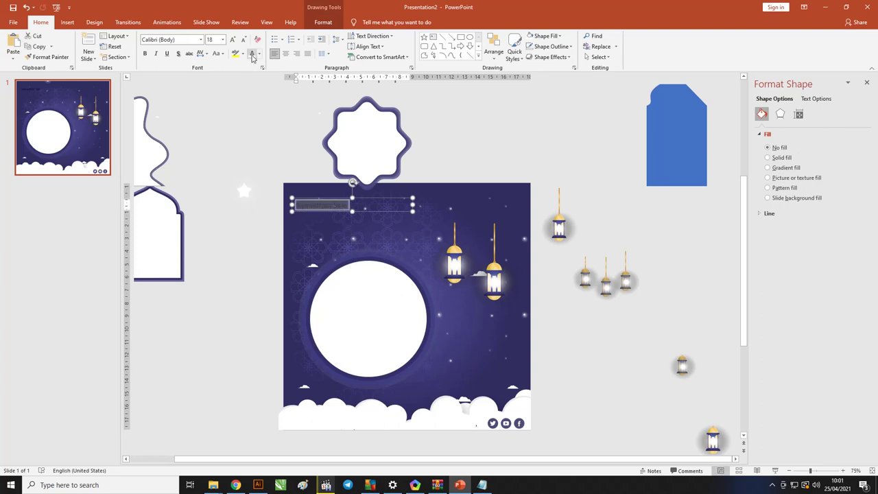
{"action": "left_click", "coordinate": [252, 54]}
Set the title to Pacifico at 40 pt and widen its box to one line.
{"action": "left_click", "coordinate": [186, 41]}
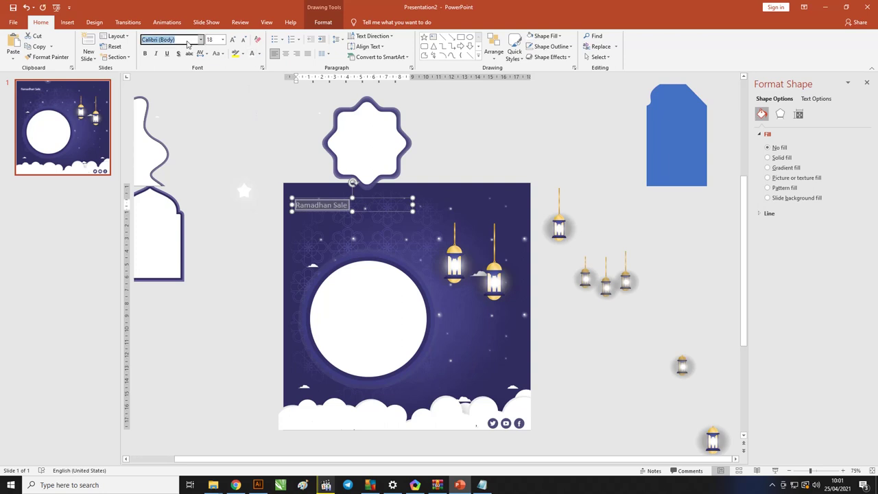
{"action": "type", "text": "Pan"}
{"action": "type", "text": "cifico"}
{"action": "key", "text": "Return"}
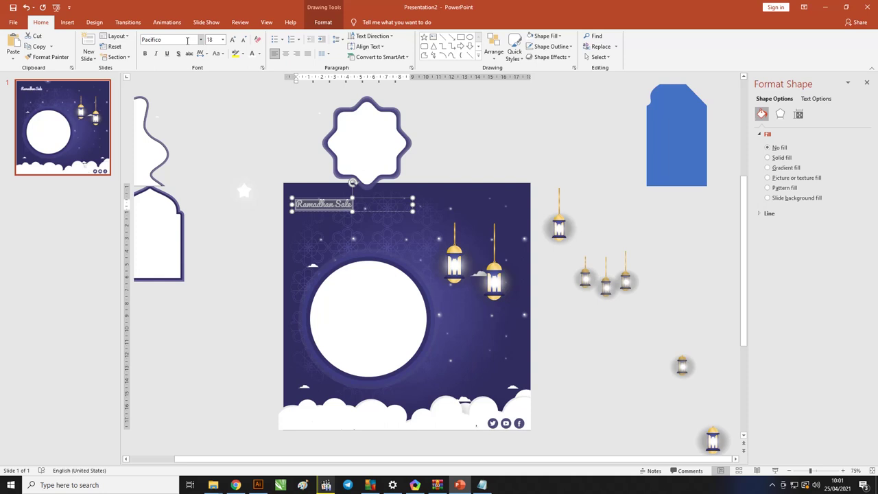
{"action": "key", "text": "ctrl+shift+period"}
{"action": "key", "text": "ctrl+shift+period"}
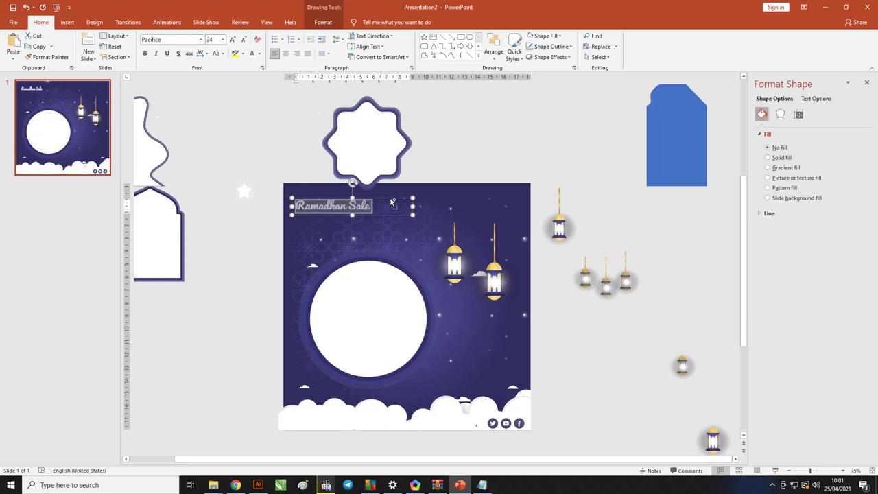
{"action": "key", "text": "ctrl+shift+period"}
{"action": "key", "text": "ctrl+shift+period"}
{"action": "key", "text": "ctrl+shift+period"}
{"action": "key", "text": "ctrl+shift+period"}
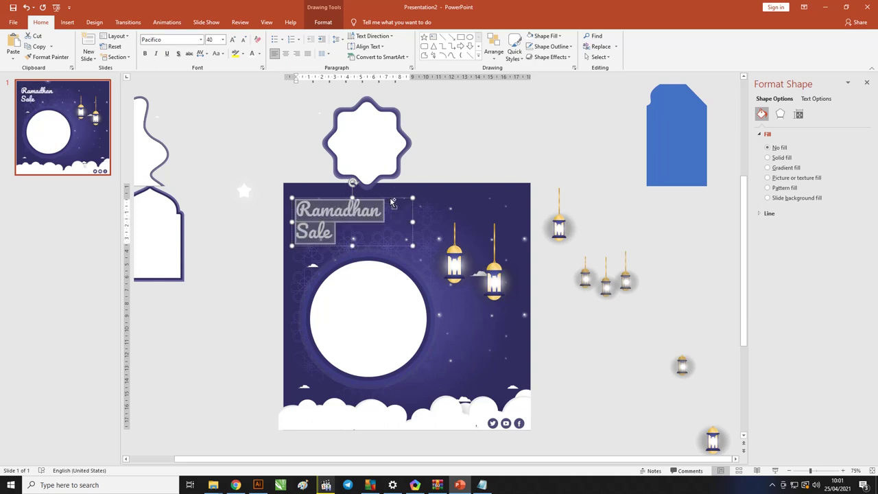
{"action": "mouse_move", "coordinate": [412, 222]}
{"action": "left_mouse_down"}
{"action": "mouse_move", "coordinate": [438, 221]}
{"action": "mouse_move", "coordinate": [409, 199]}
{"action": "left_mouse_up"}
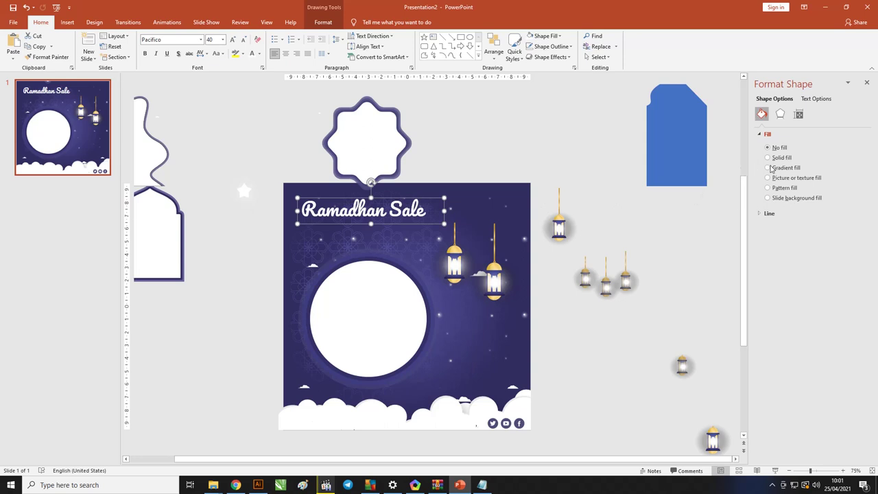
Give the title text a gradient fill and select its 73% stop.
{"action": "left_click", "coordinate": [809, 100]}
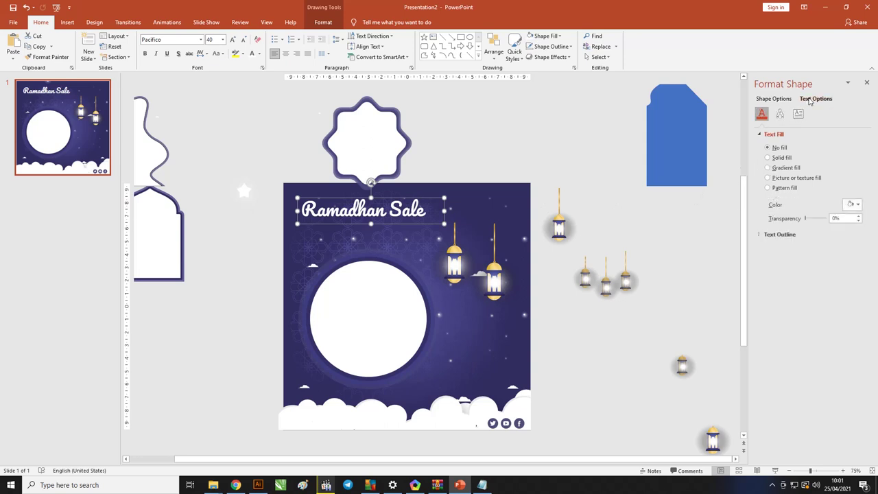
{"action": "left_click", "coordinate": [771, 168]}
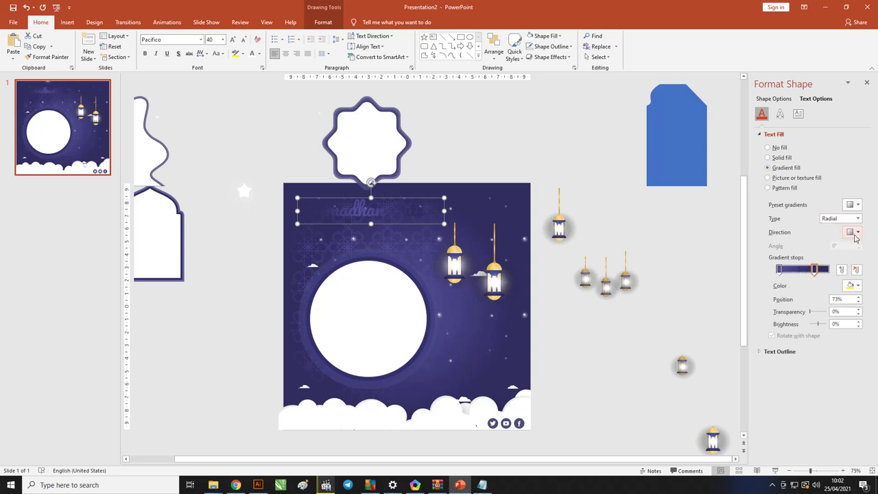
{"action": "left_click", "coordinate": [815, 271]}
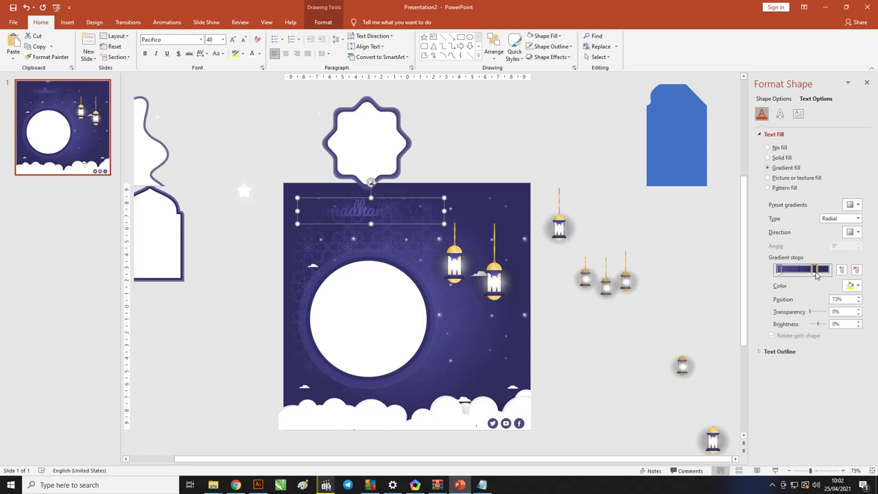
Colour that gradient stop gold using the eyedropper on a lantern.
{"action": "left_click", "coordinate": [857, 286]}
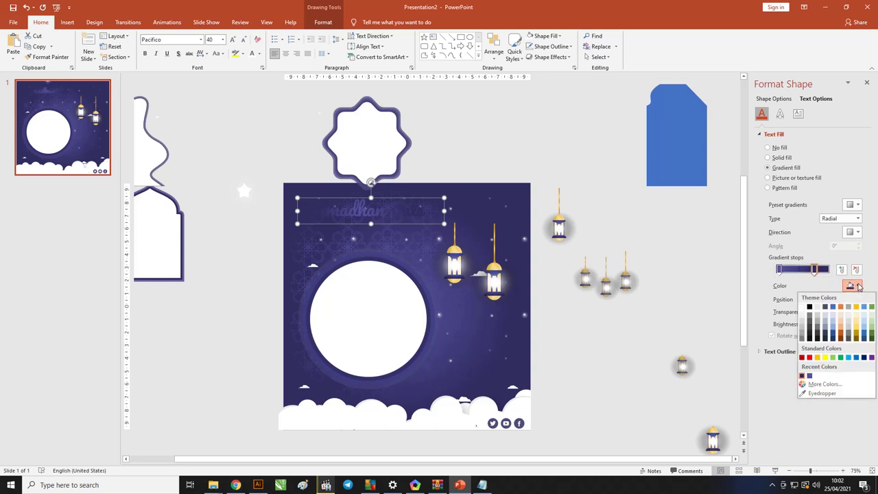
{"action": "left_click", "coordinate": [831, 388]}
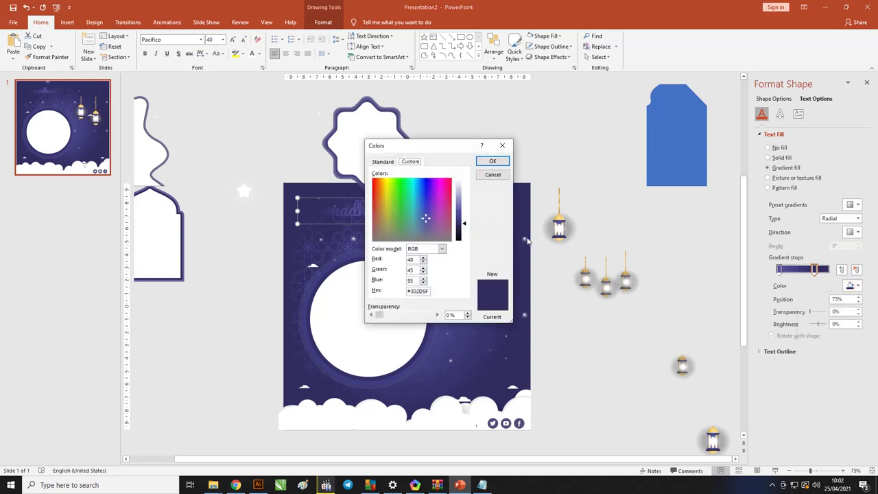
{"action": "left_click_drag", "start_coordinate": [425, 149], "coordinate": [683, 198]}
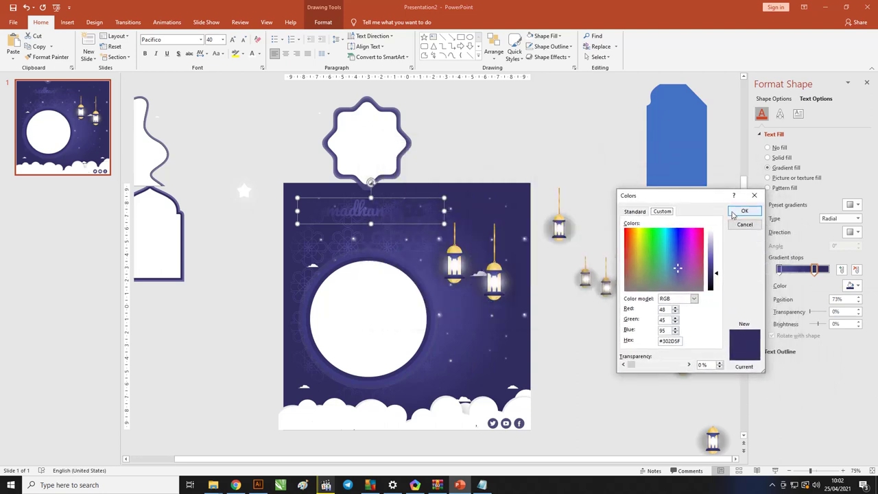
{"action": "left_click_drag", "start_coordinate": [696, 198], "coordinate": [627, 187]}
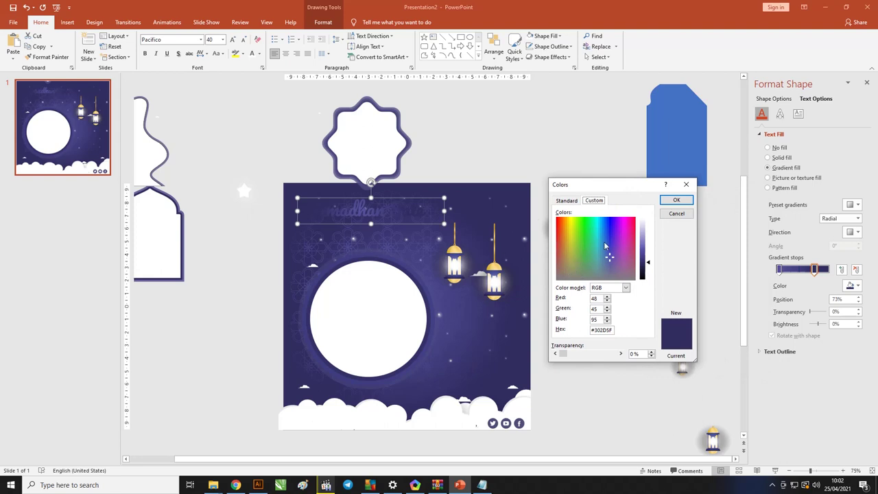
{"action": "left_click", "coordinate": [686, 187]}
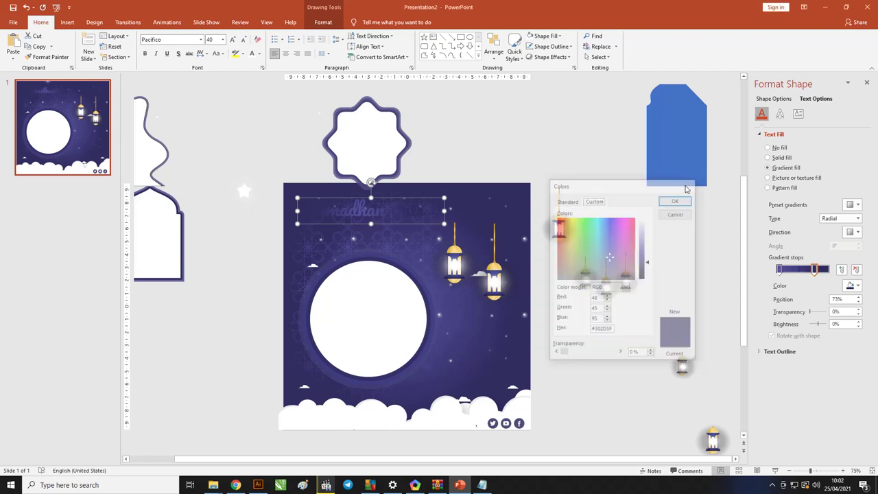
{"action": "left_click", "coordinate": [858, 287]}
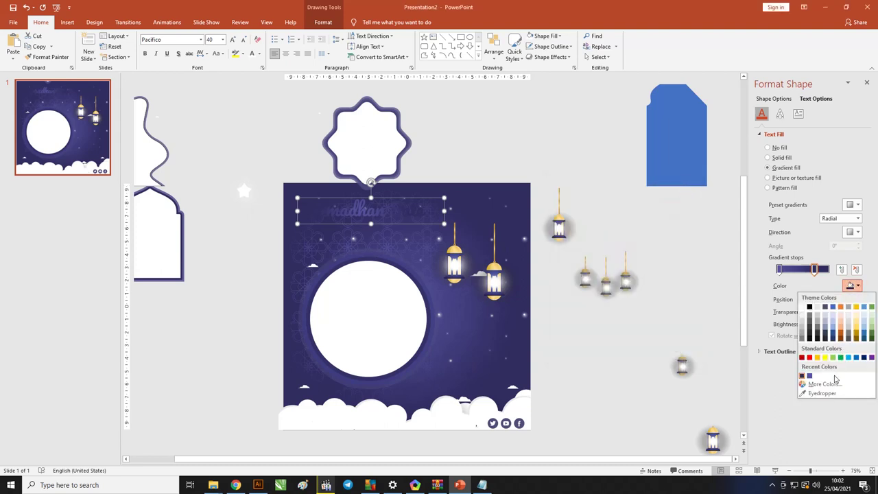
{"action": "left_click", "coordinate": [822, 393]}
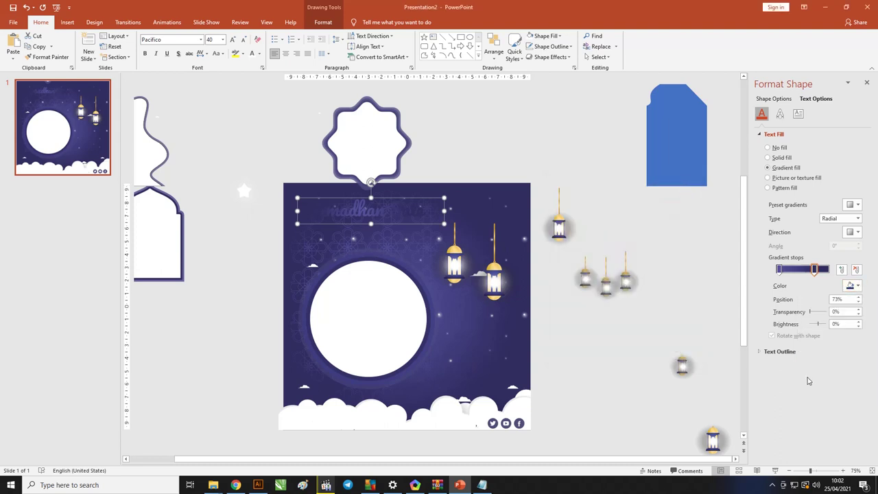
{"action": "left_click", "coordinate": [559, 199]}
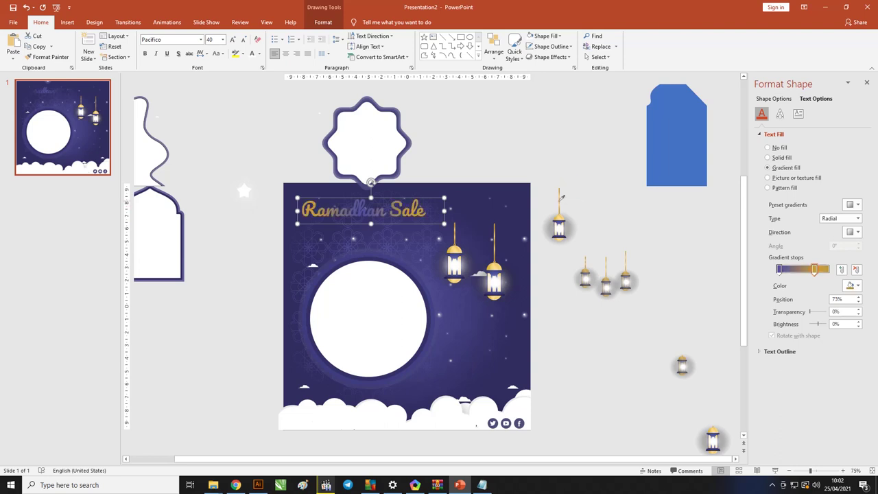
Eyedrop the lantern's gold onto the leftmost gradient stop and slide it further right.
{"action": "left_click", "coordinate": [779, 271]}
{"action": "left_click", "coordinate": [858, 286]}
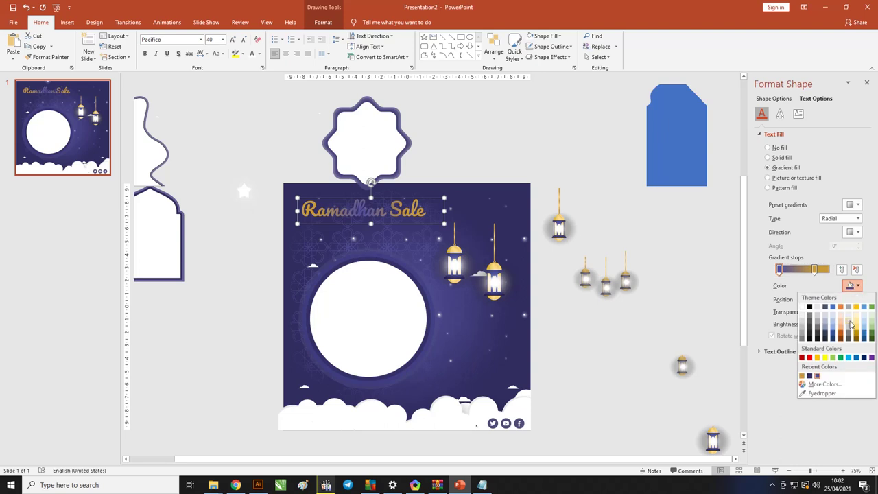
{"action": "left_click", "coordinate": [821, 393]}
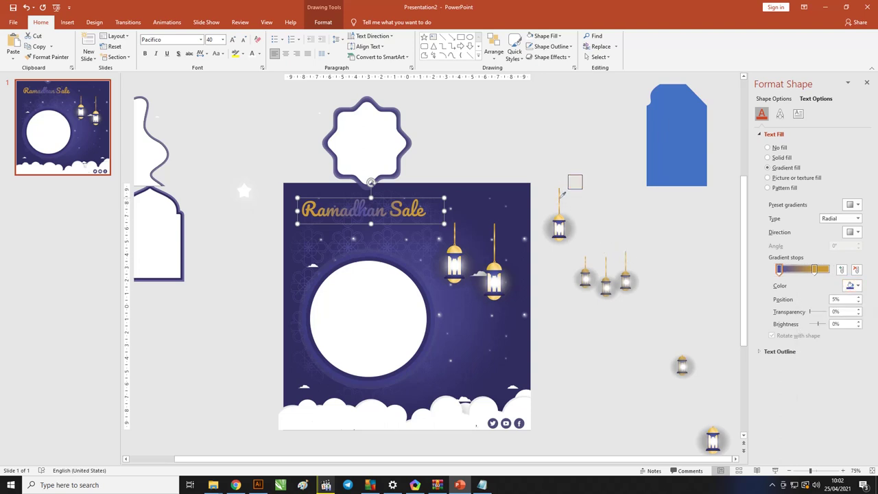
{"action": "left_click", "coordinate": [560, 196]}
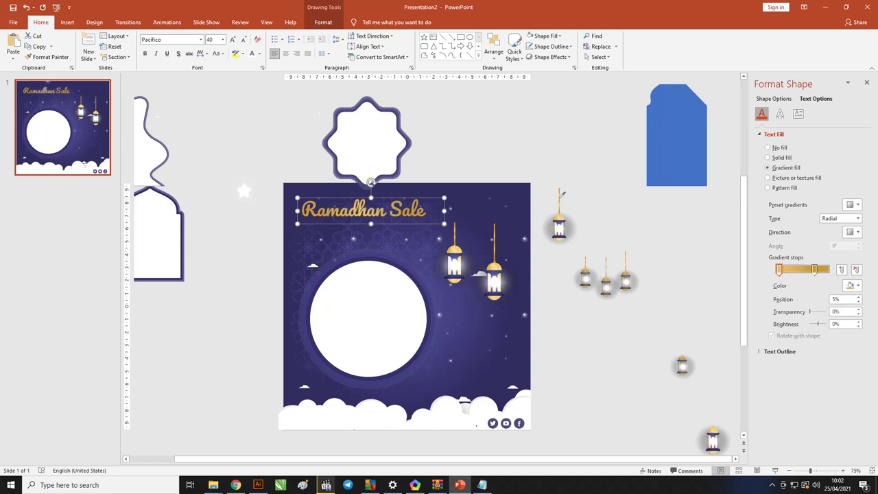
{"action": "left_click_drag", "start_coordinate": [778, 270], "coordinate": [809, 271]}
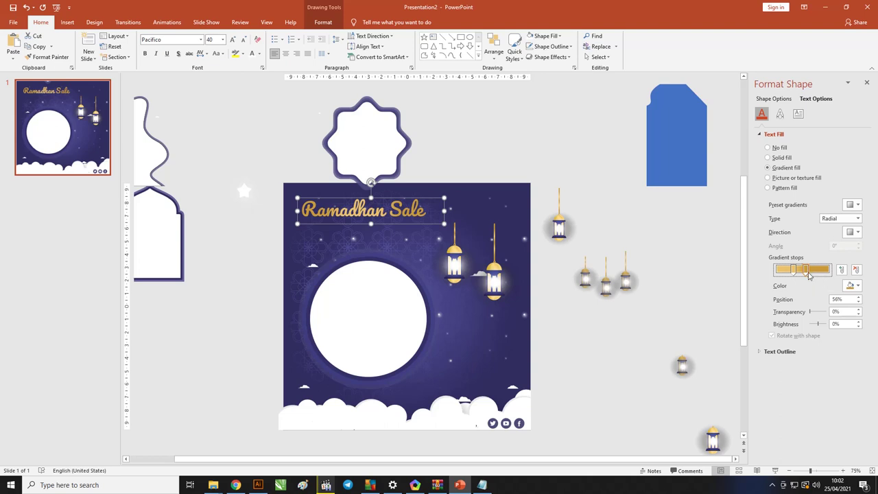
Give the next gradient stop a lighter gold, #EDCA83, via More Colors.
{"action": "left_click_drag", "start_coordinate": [808, 274], "coordinate": [811, 271]}
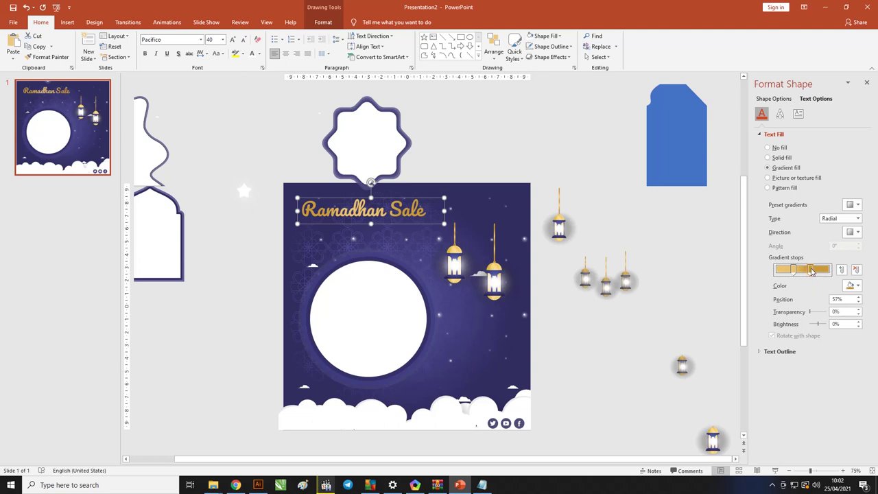
{"action": "left_click", "coordinate": [858, 285]}
{"action": "left_click", "coordinate": [831, 384]}
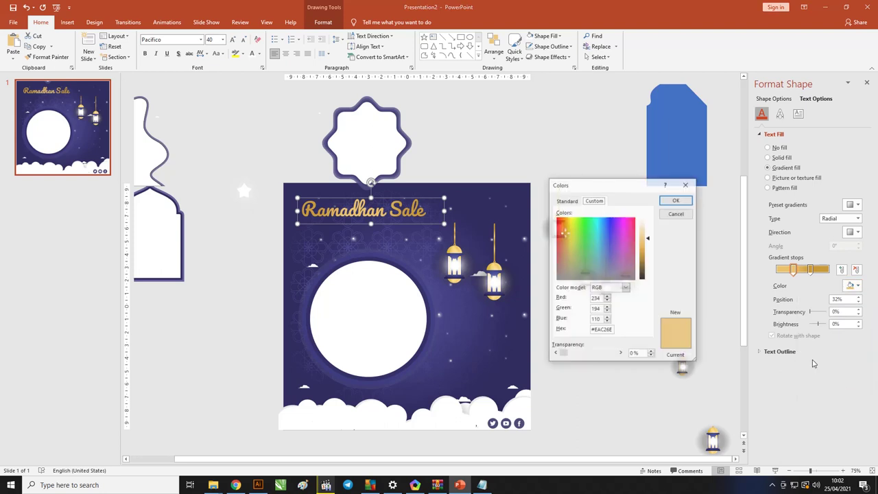
{"action": "left_click_drag", "start_coordinate": [651, 240], "coordinate": [648, 238]}
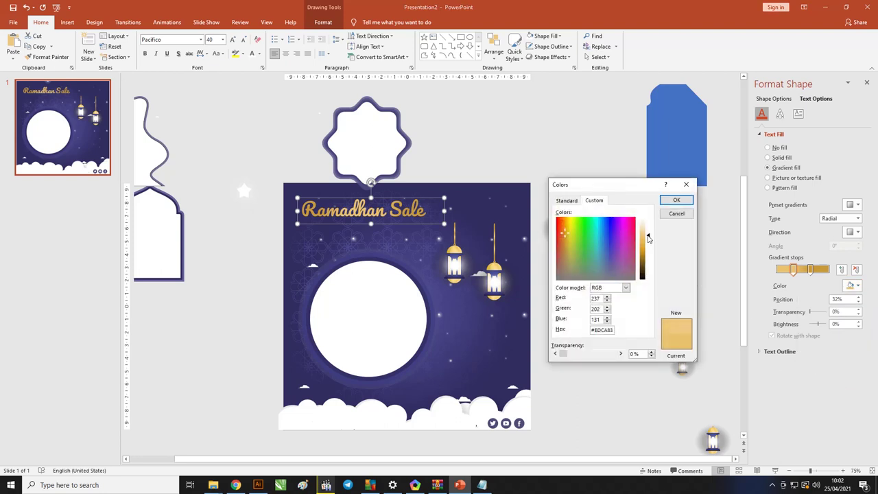
{"action": "left_click", "coordinate": [669, 202]}
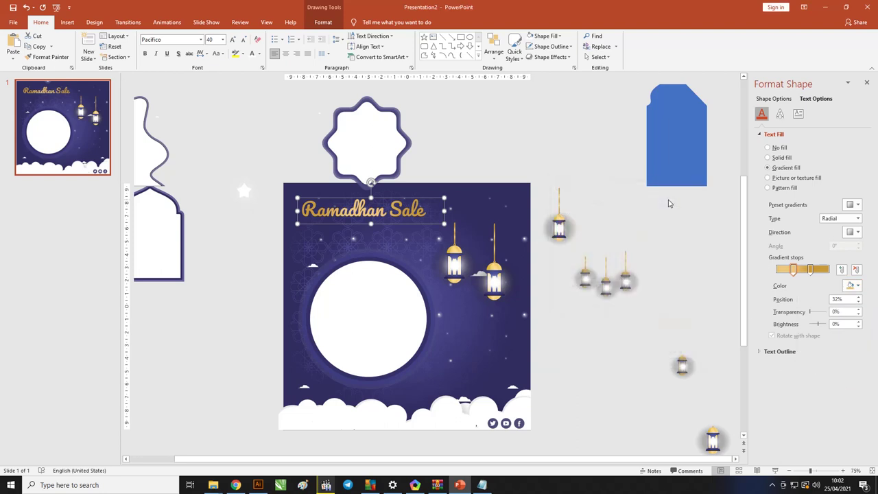
Add a gradient stop near the right end and move a stop to 7%.
{"action": "left_click", "coordinate": [827, 275]}
{"action": "left_click_drag", "start_coordinate": [789, 276], "coordinate": [781, 276]}
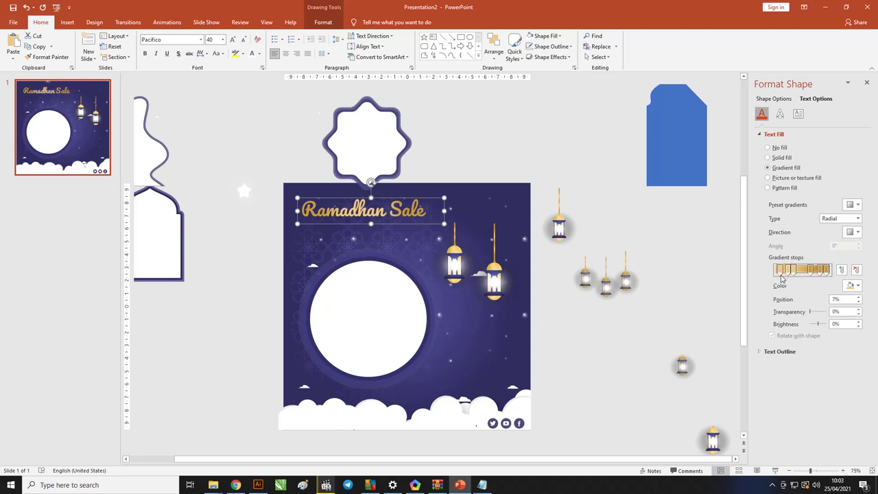
{"action": "left_click", "coordinate": [810, 272]}
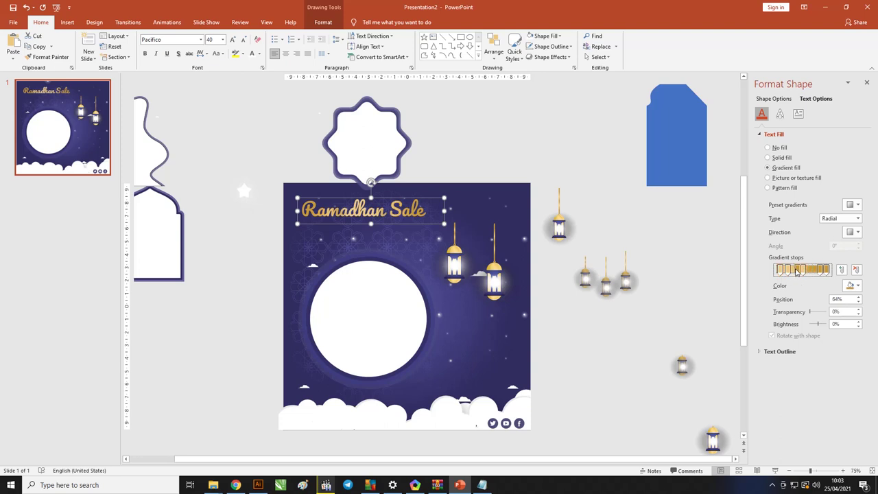
{"action": "left_click", "coordinate": [813, 271]}
{"action": "left_click", "coordinate": [783, 276]}
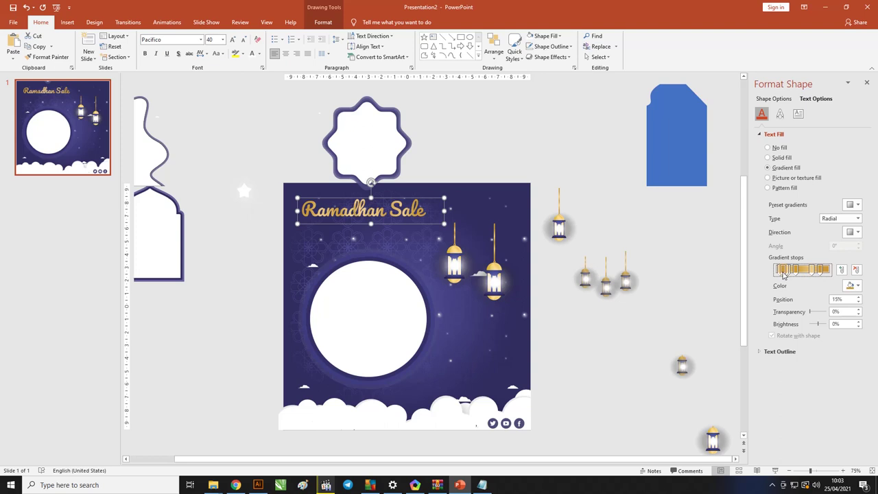
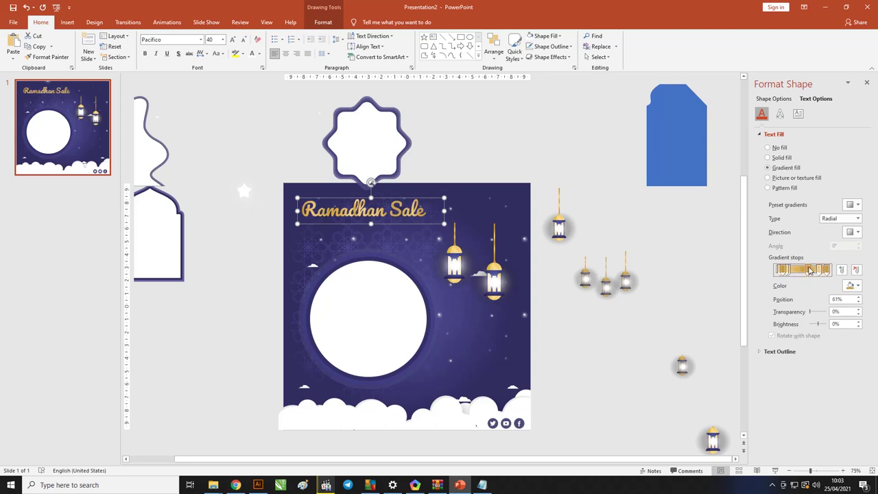
Move the title's gold gradient stops to about 23% and 24% and make the gradient Rectangular.
{"action": "left_click", "coordinate": [788, 270]}
{"action": "left_click_drag", "start_coordinate": [798, 271], "coordinate": [792, 271]}
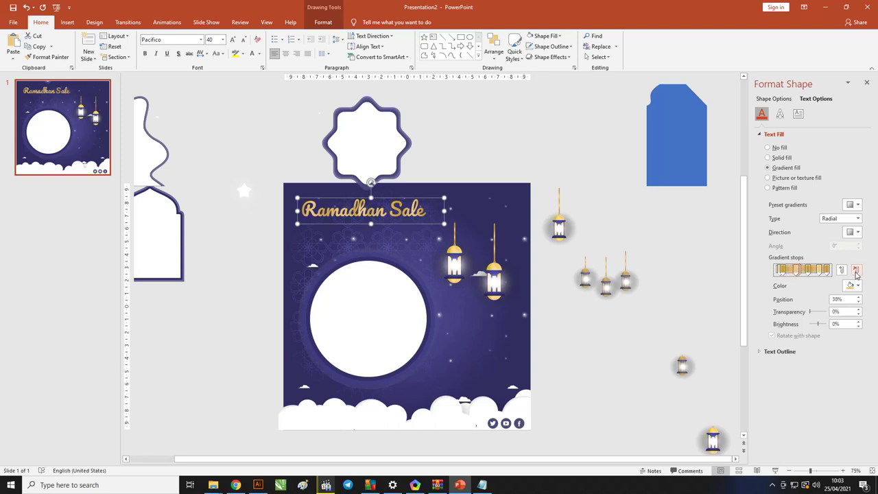
{"action": "left_click", "coordinate": [801, 271]}
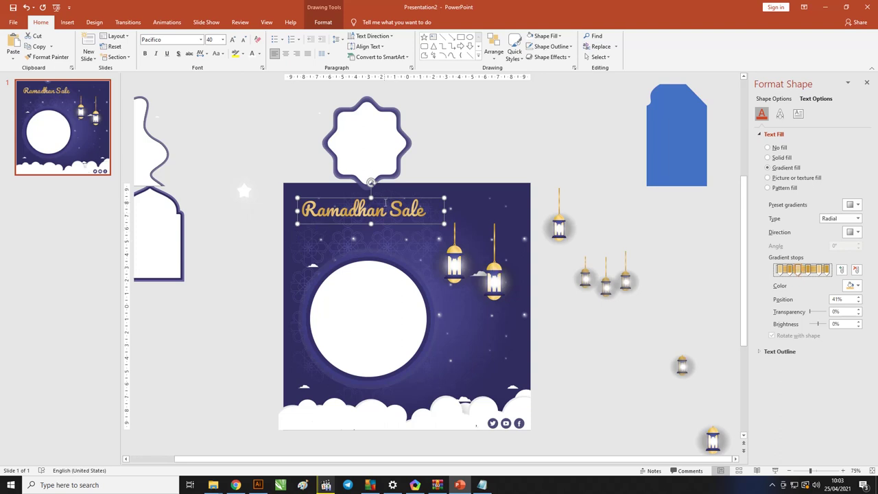
{"action": "left_click_drag", "start_coordinate": [781, 271], "coordinate": [790, 272]}
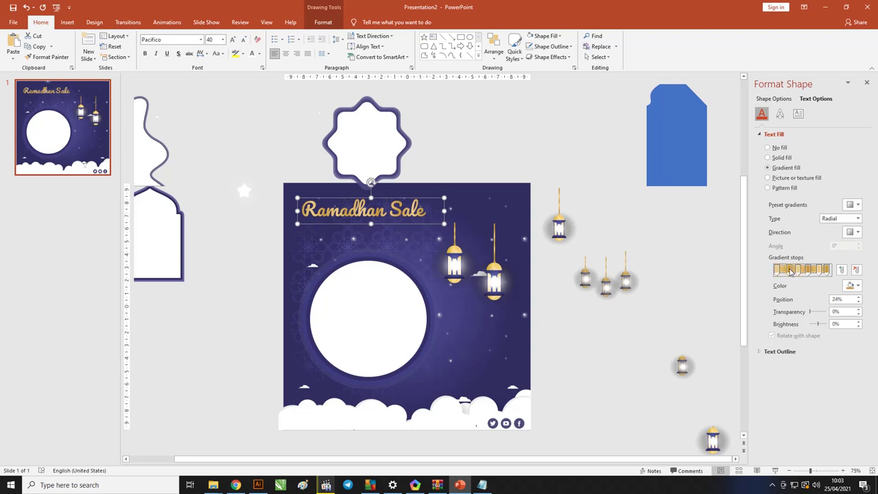
{"action": "left_click", "coordinate": [844, 219]}
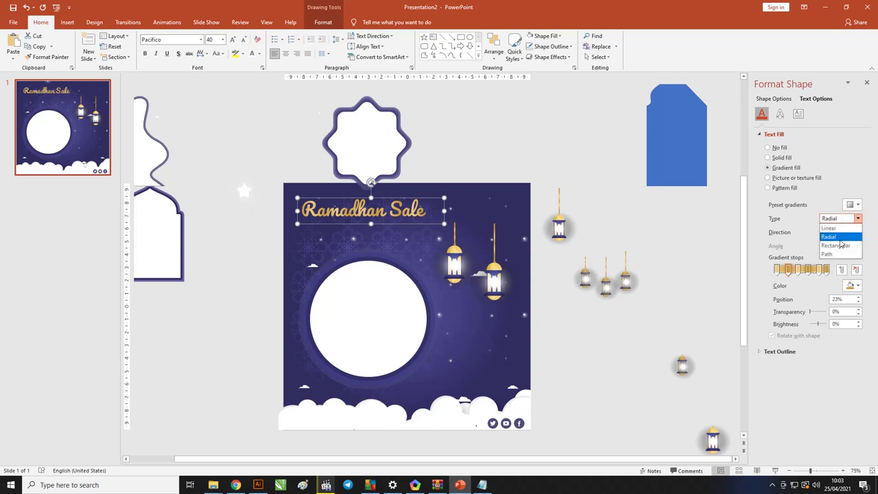
{"action": "left_click", "coordinate": [838, 246]}
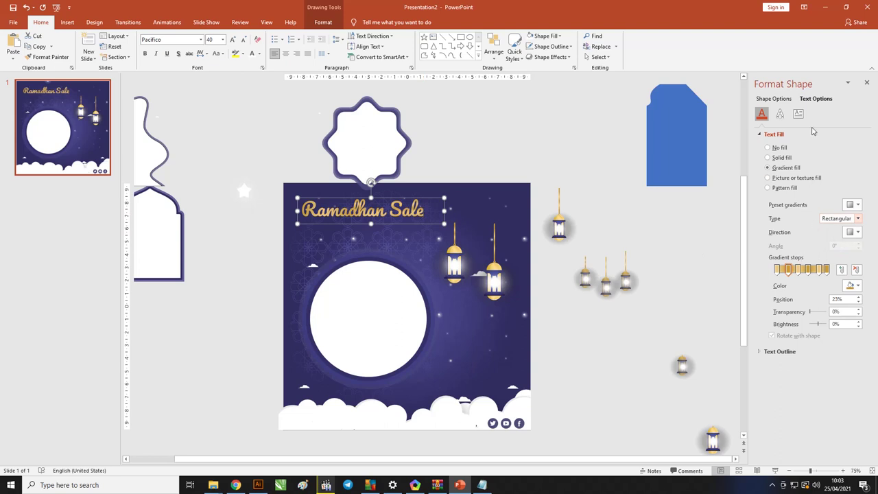
Add an Outer Offset: Bottom shadow beneath the Ramadhan Sale lettering.
{"action": "left_click", "coordinate": [780, 115]}
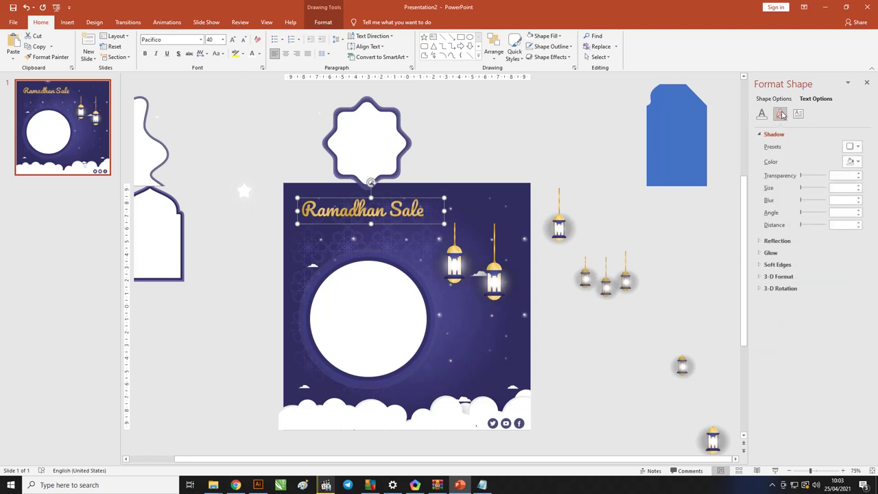
{"action": "left_click", "coordinate": [857, 147]}
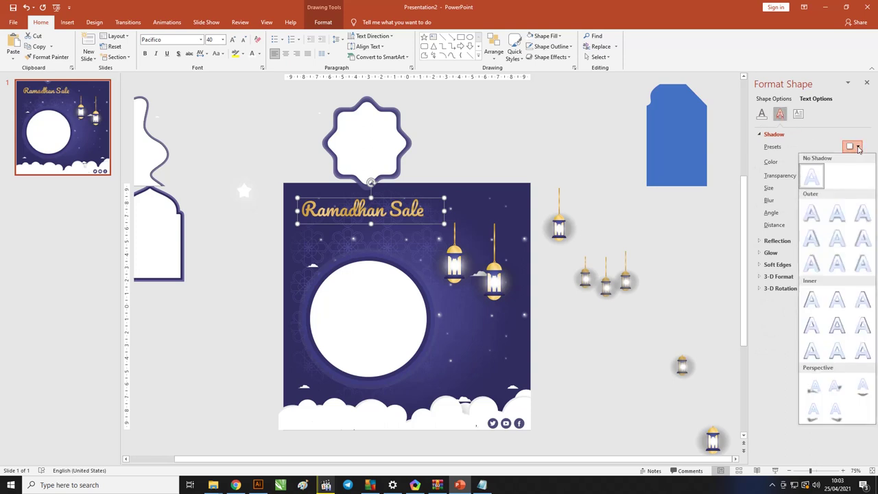
{"action": "left_click", "coordinate": [836, 214]}
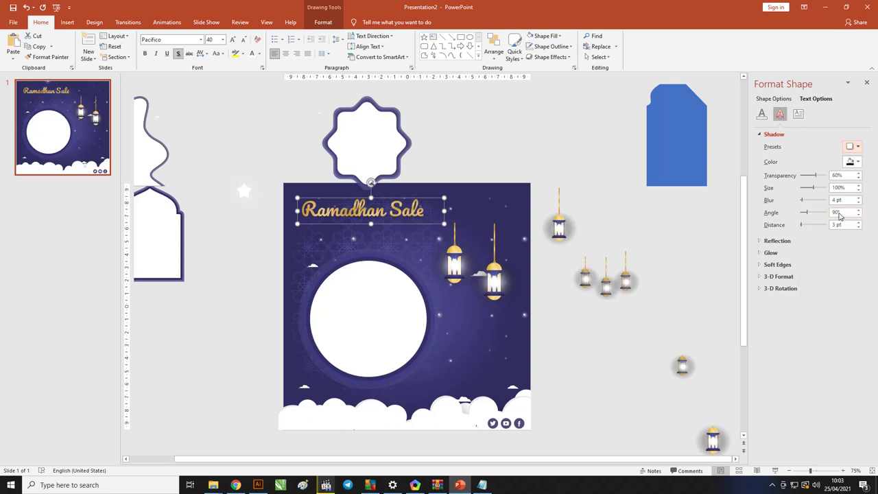
{"action": "left_click", "coordinate": [472, 162]}
{"action": "left_click", "coordinate": [411, 206]}
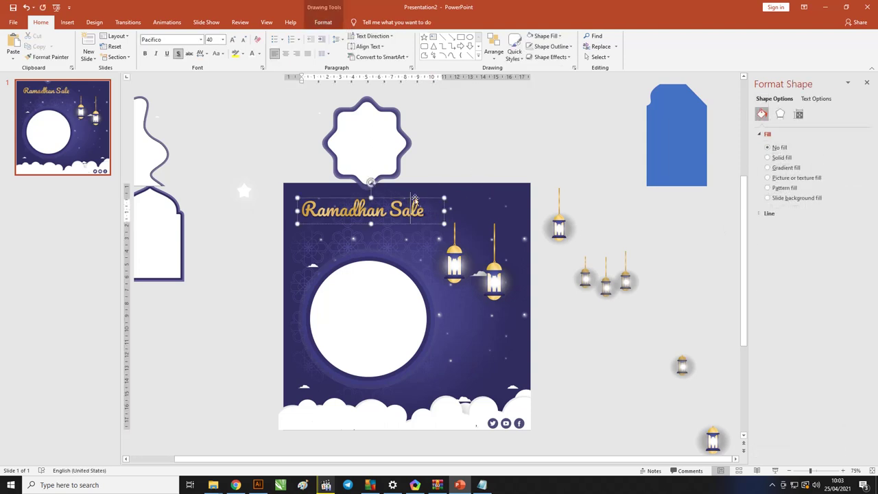
Duplicate the title as white 'Big Sale' text and narrow its box.
{"action": "mouse_move", "coordinate": [411, 205]}
{"action": "left_mouse_down"}
{"action": "mouse_move", "coordinate": [423, 198]}
{"action": "mouse_move", "coordinate": [425, 225]}
{"action": "left_mouse_up"}
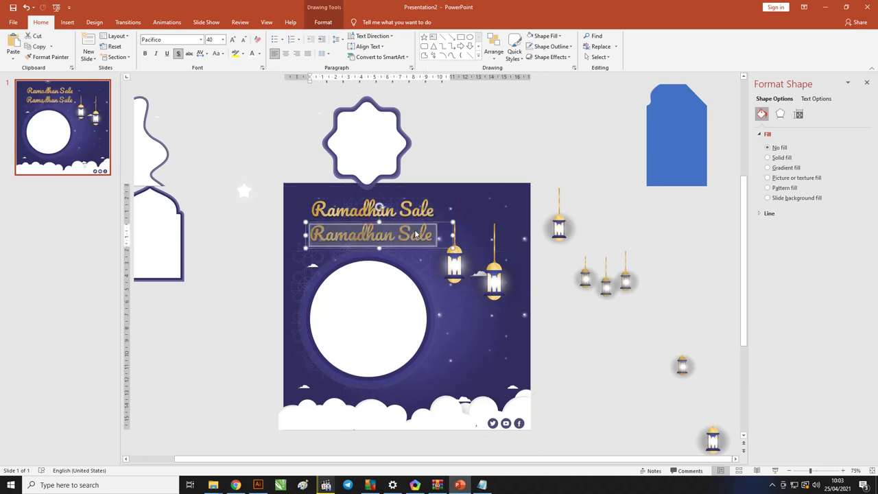
{"action": "type", "text": "B"}
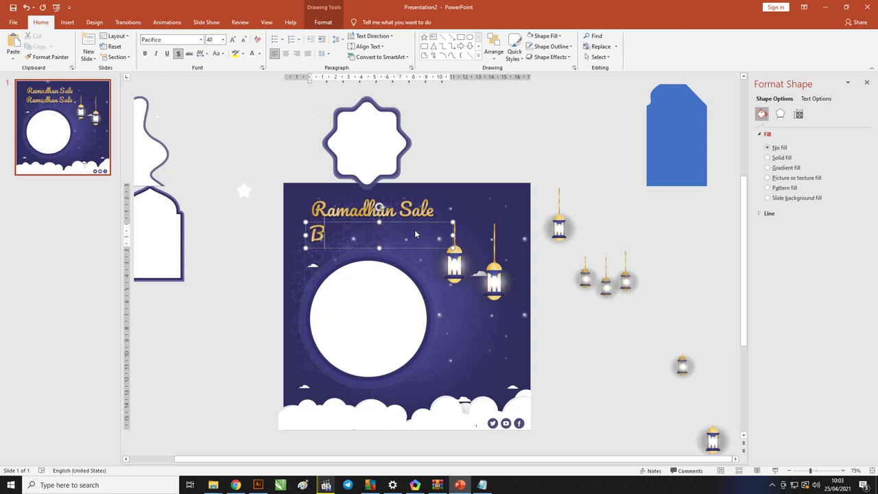
{"action": "type", "text": "ig Sale"}
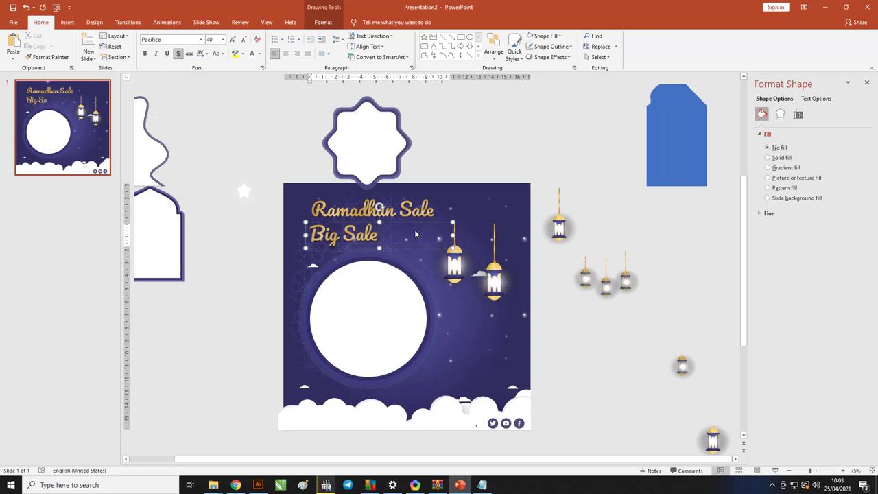
{"action": "key", "text": "ctrl+a"}
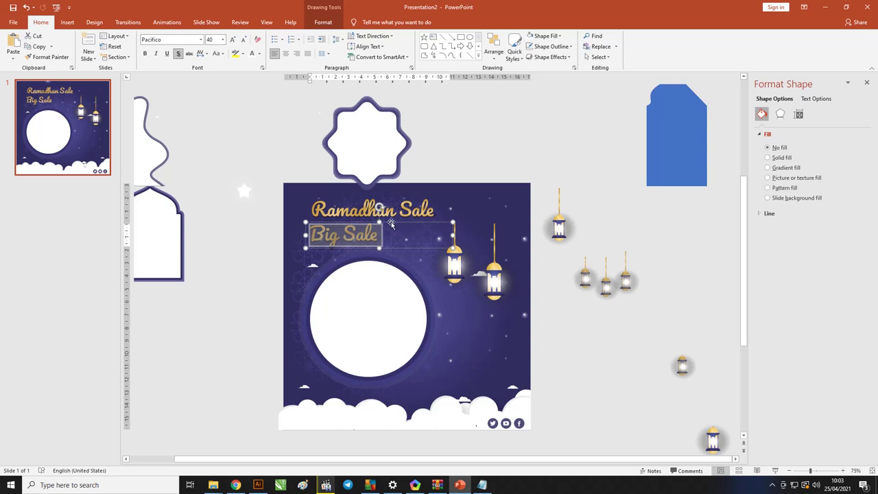
{"action": "left_click", "coordinate": [252, 54]}
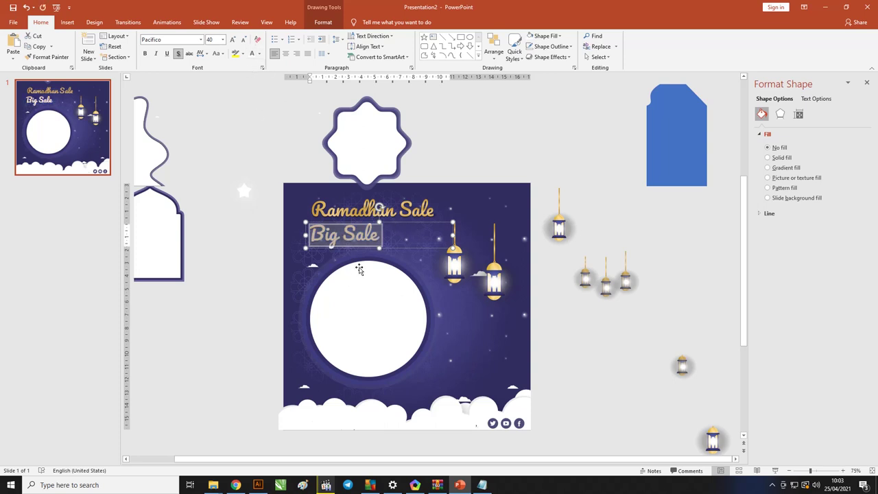
{"action": "left_click", "coordinate": [368, 236]}
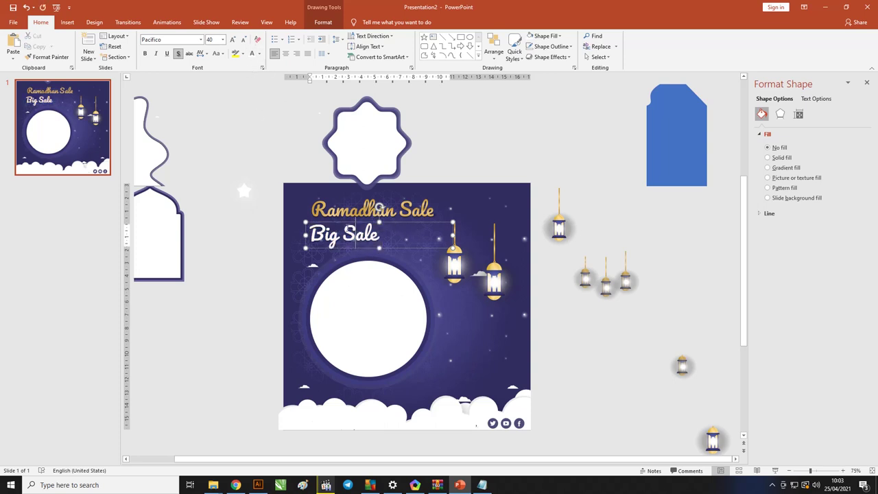
{"action": "left_click_drag", "start_coordinate": [453, 235], "coordinate": [390, 235]}
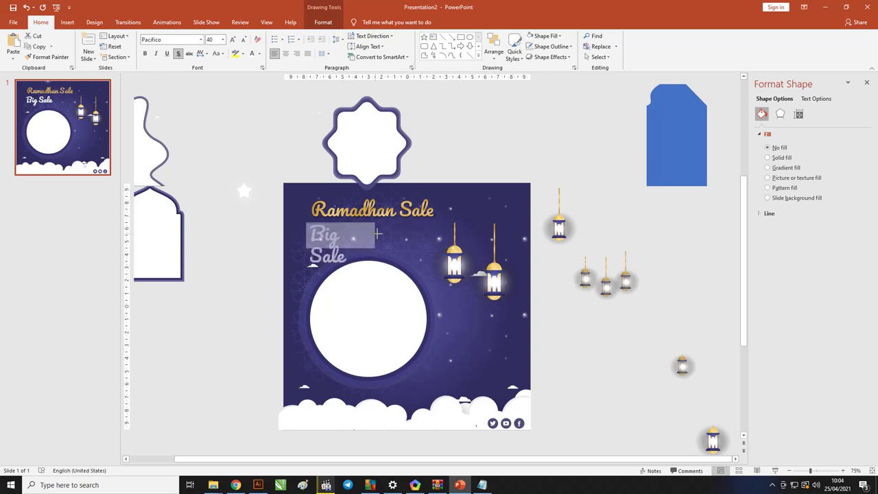
Shrink Big Sale to 28 pt, place it under the word Sale, then enlarge to 36.
{"action": "key", "text": "ctrl+shift+comma"}
{"action": "key", "text": "ctrl+shift+comma"}
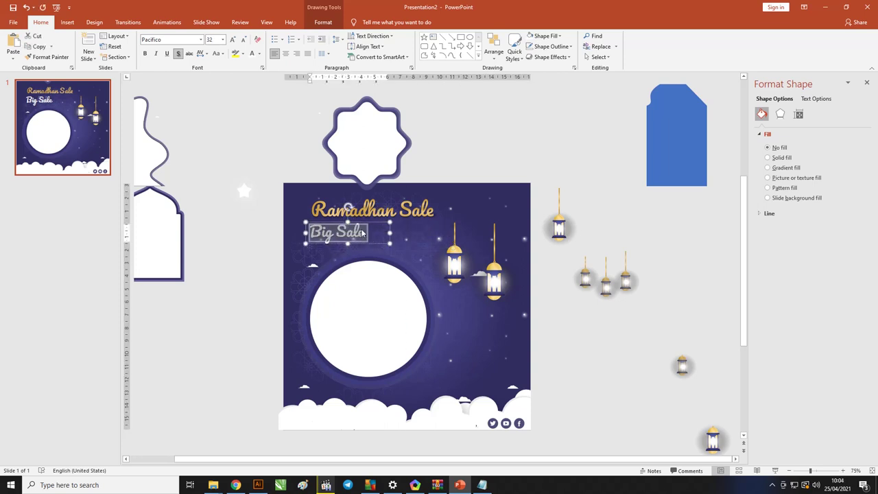
{"action": "key", "text": "ctrl+shift+comma"}
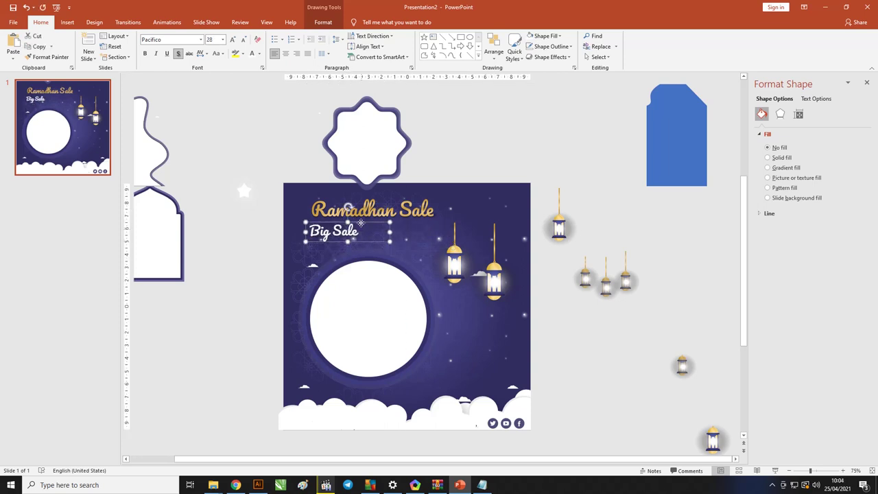
{"action": "left_click_drag", "start_coordinate": [362, 234], "coordinate": [427, 230]}
{"action": "key", "text": "ctrl+a"}
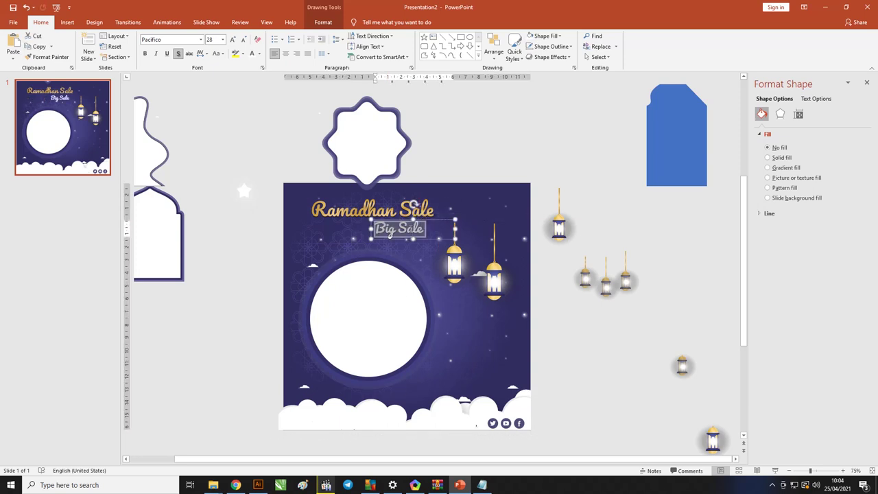
{"action": "key", "text": "ctrl+shift+period"}
{"action": "key", "text": "ctrl+shift+period"}
Delete 'Sale' from the title and move Big Sale to the slide's left side.
{"action": "left_click", "coordinate": [513, 172]}
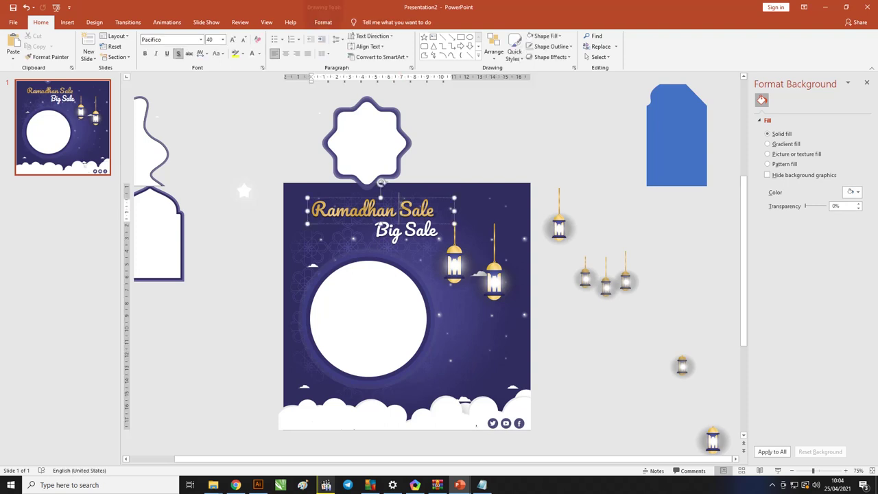
{"action": "double_click", "coordinate": [416, 208]}
{"action": "key", "text": "Delete"}
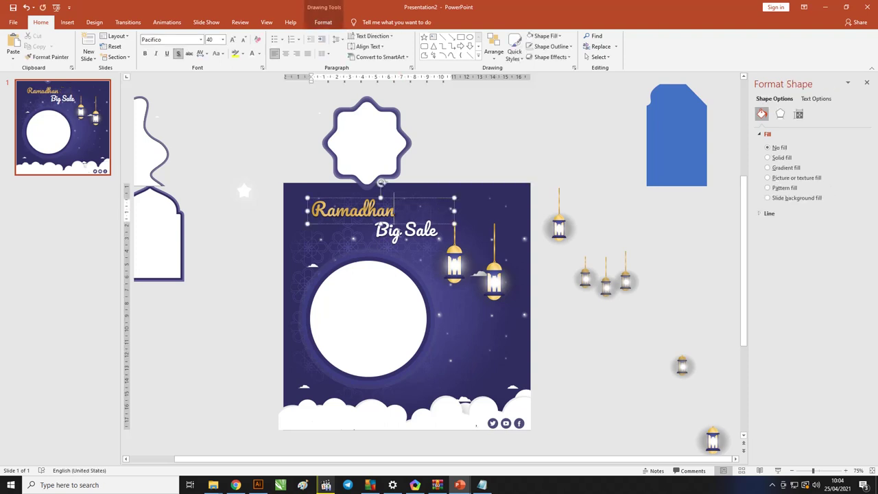
{"action": "left_click", "coordinate": [398, 227]}
{"action": "mouse_move", "coordinate": [397, 220]}
{"action": "left_mouse_down"}
{"action": "mouse_move", "coordinate": [314, 225]}
{"action": "mouse_move", "coordinate": [306, 200]}
{"action": "left_mouse_up"}
Enlarge Ramadhan to 66 pt at the top-left, and paste the 'All Produk Up TO 50%' text.
{"action": "left_click", "coordinate": [353, 208]}
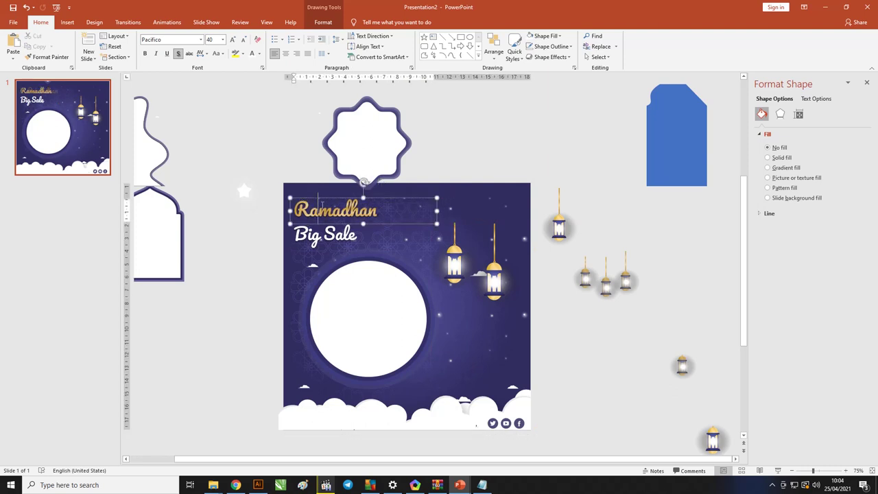
{"action": "key", "text": "ctrl+a"}
{"action": "key", "text": "ctrl+shift+period"}
{"action": "key", "text": "ctrl+shift+period"}
{"action": "key", "text": "ctrl+shift+period"}
{"action": "key", "text": "ctrl+shift+period"}
{"action": "key", "text": "ctrl+shift+period"}
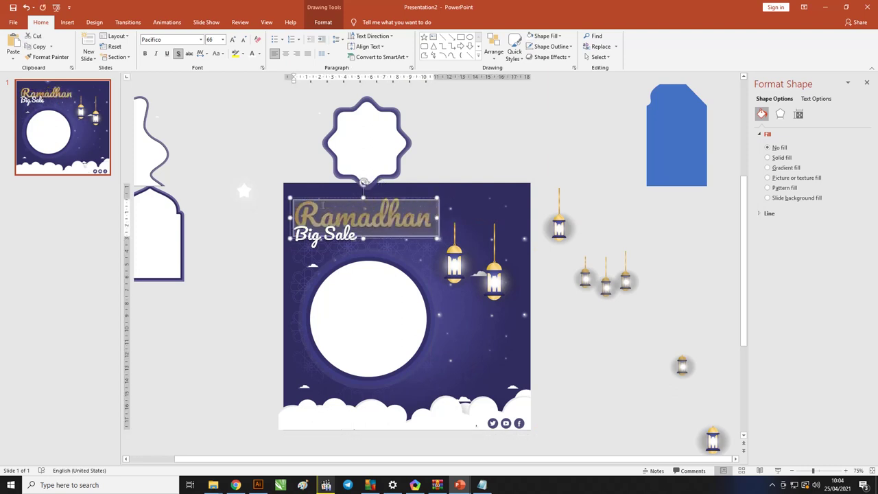
{"action": "left_click_drag", "start_coordinate": [321, 199], "coordinate": [317, 193]}
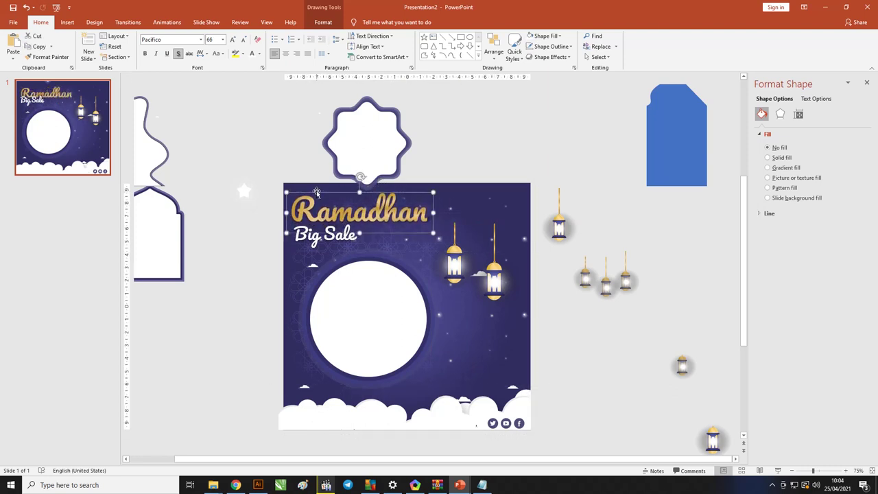
{"action": "left_click", "coordinate": [322, 235]}
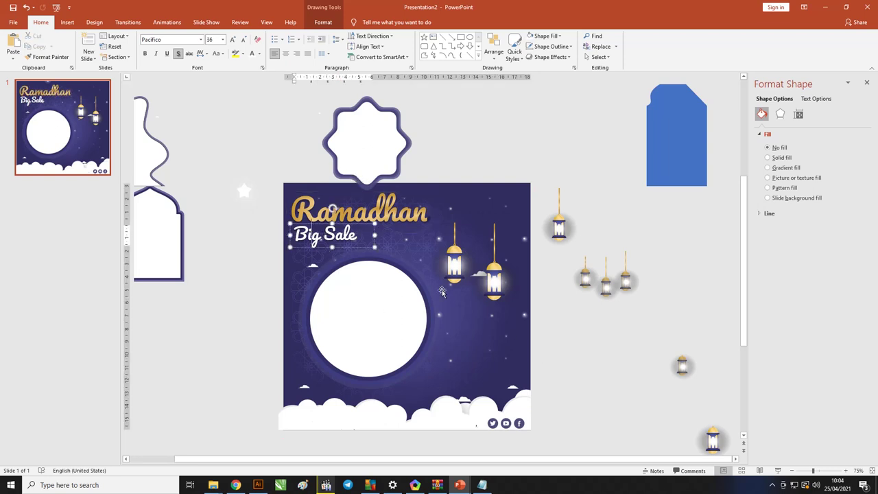
{"action": "left_click", "coordinate": [572, 323]}
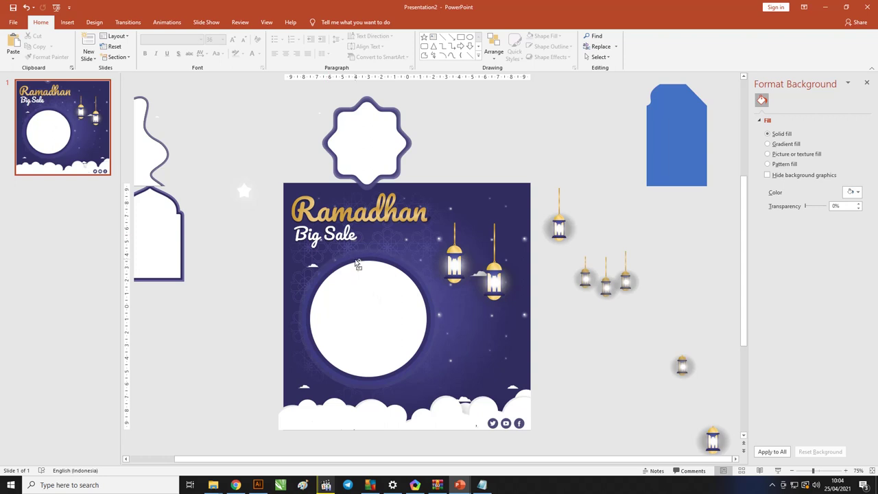
{"action": "key", "text": "ctrl+v"}
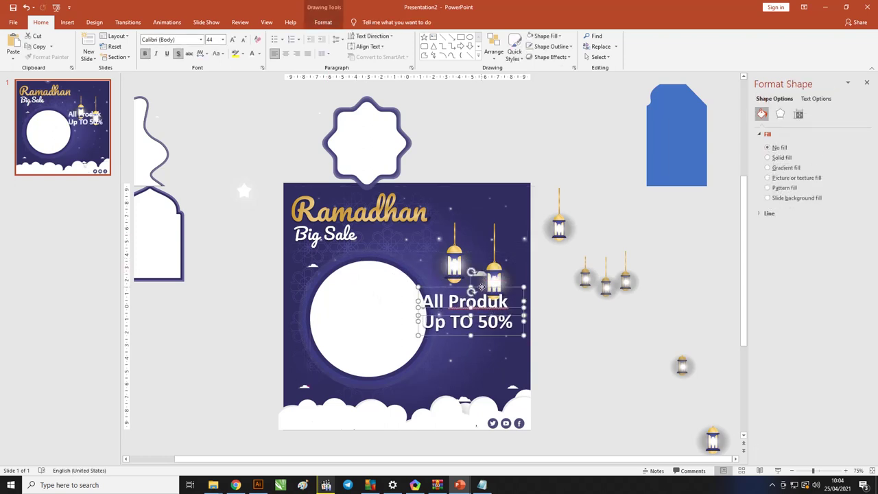
Position the discount headline and lanterns, then Ctrl-drag a copy of the headline just below.
{"action": "left_click_drag", "start_coordinate": [482, 288], "coordinate": [495, 229]}
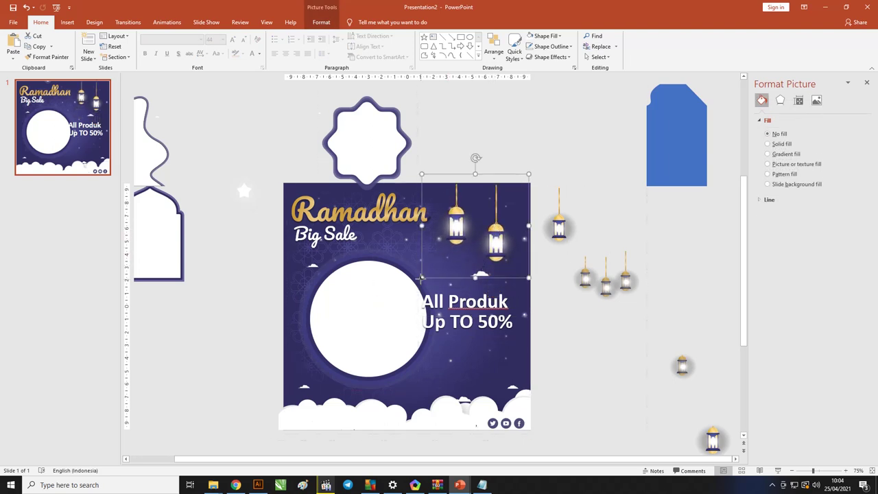
{"action": "left_click_drag", "start_coordinate": [418, 284], "coordinate": [412, 286]}
{"action": "left_click", "coordinate": [480, 317]}
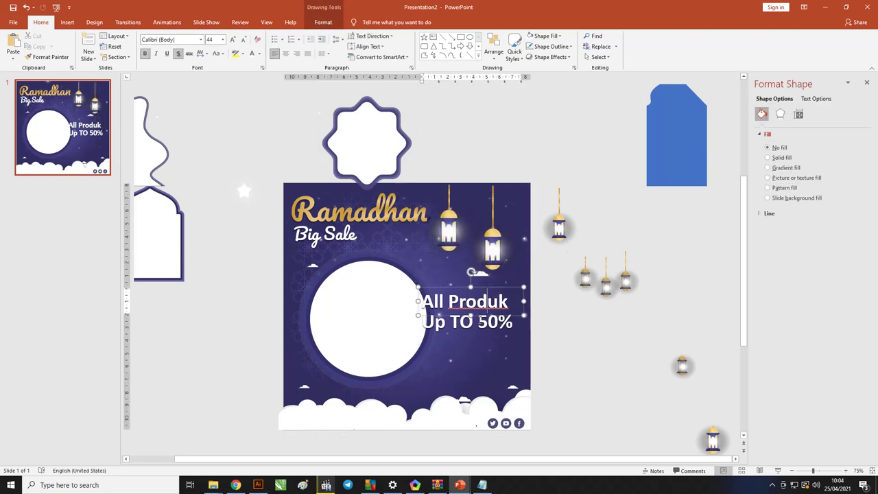
{"action": "left_click_drag", "start_coordinate": [483, 289], "coordinate": [504, 281]}
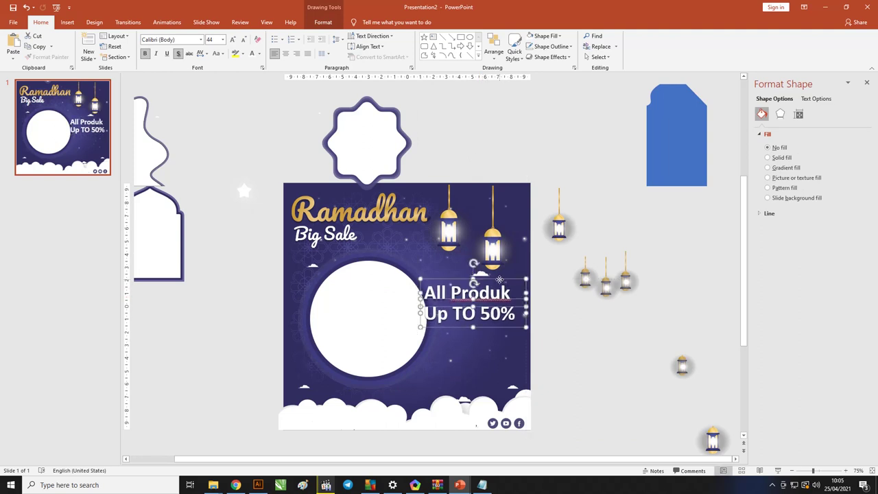
{"action": "left_click", "coordinate": [532, 345]}
{"action": "left_click", "coordinate": [486, 314]}
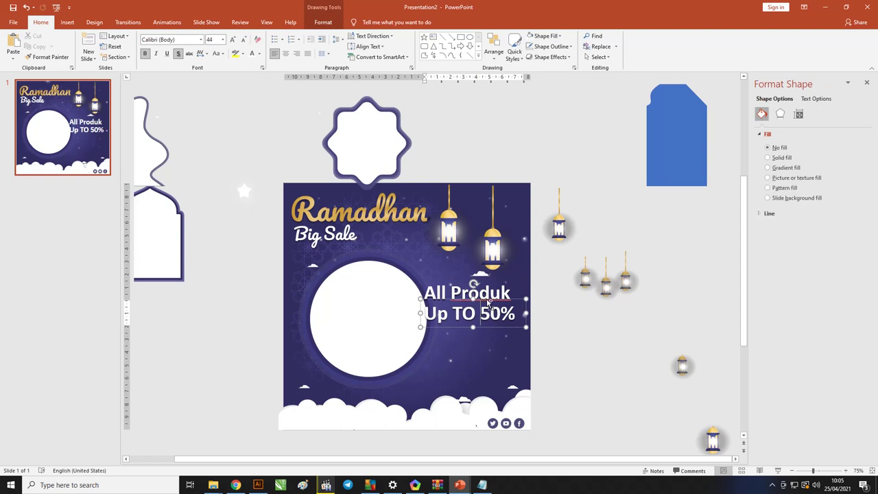
{"action": "left_click_drag", "start_coordinate": [489, 302], "coordinate": [483, 323], "text": "ctrl"}
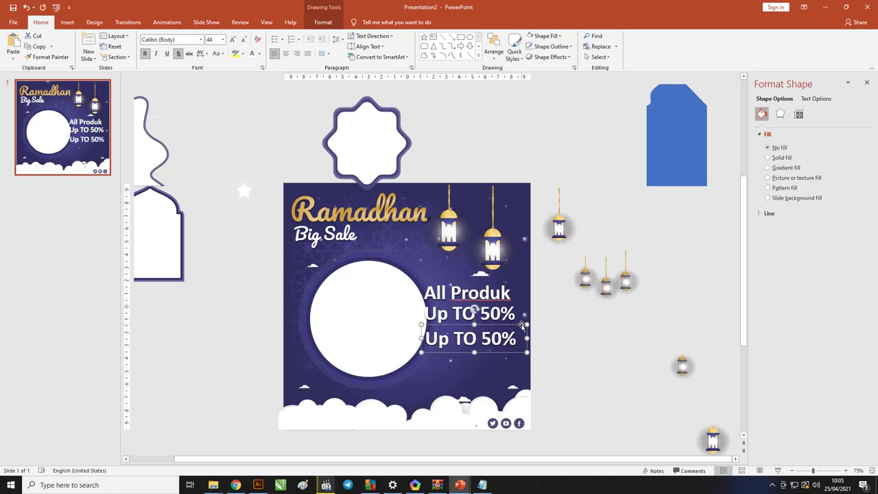
Replace the copied text with pasted Lorem ipsum at 18 pt.
{"action": "triple_click", "coordinate": [488, 338]}
{"action": "key", "text": "ctrl+v"}
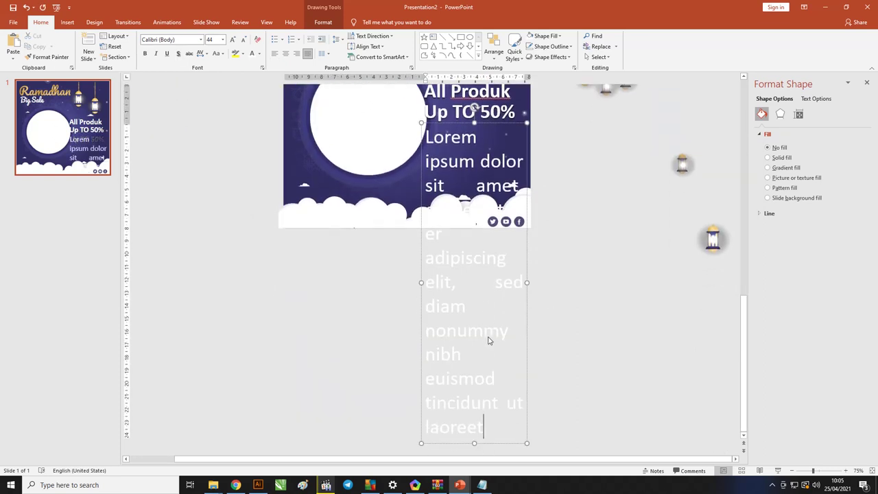
{"action": "triple_click", "coordinate": [483, 338]}
{"action": "left_click", "coordinate": [257, 39]}
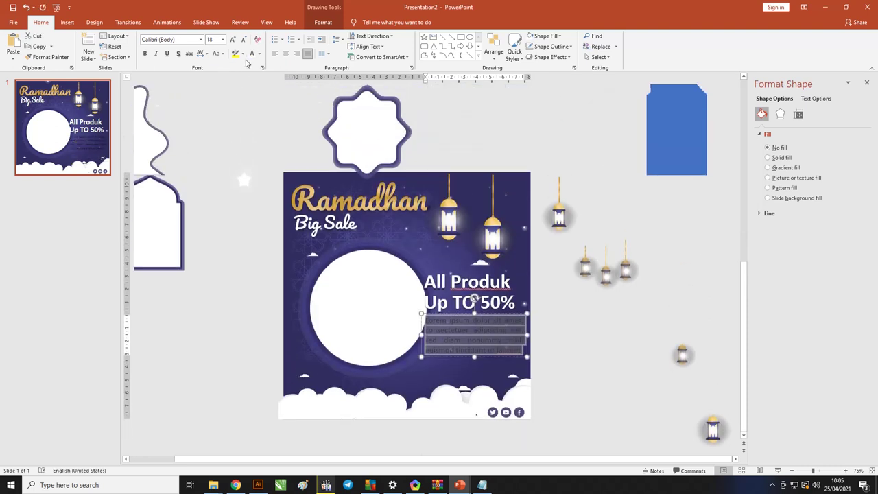
{"action": "left_click", "coordinate": [557, 325]}
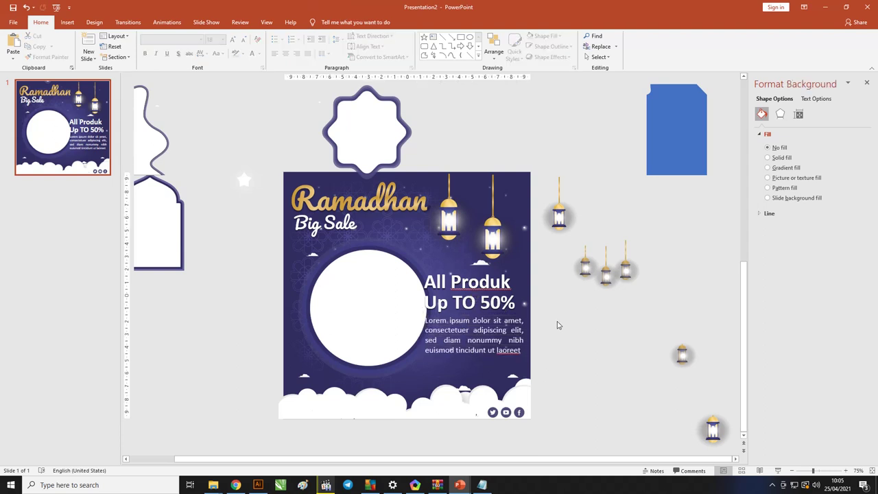
Narrow the Lorem ipsum box to fit beside the circle and reduce it to 16 pt.
{"action": "left_click", "coordinate": [527, 336]}
{"action": "left_click_drag", "start_coordinate": [527, 338], "coordinate": [520, 335]}
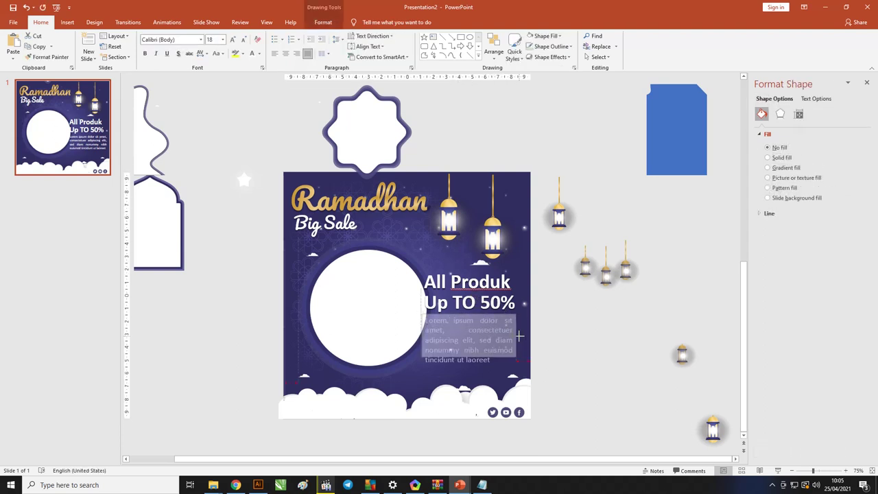
{"action": "left_click", "coordinate": [551, 332]}
{"action": "left_click", "coordinate": [480, 340]}
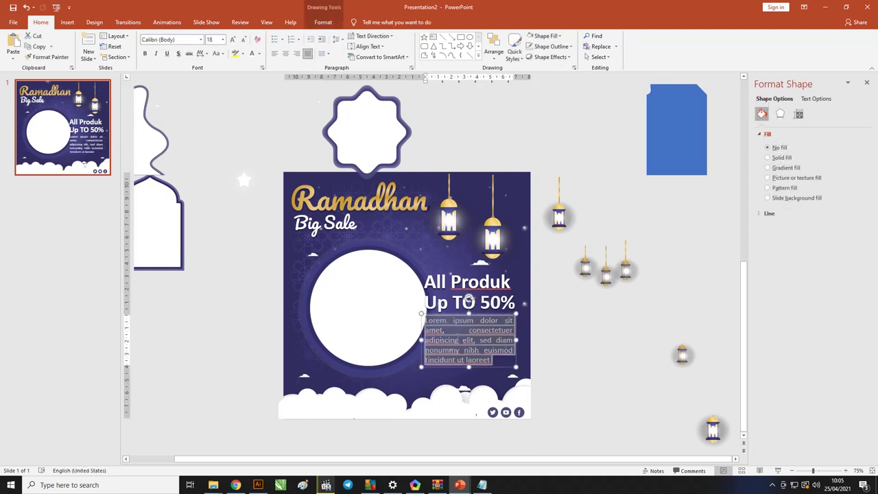
{"action": "key", "text": "ctrl+shift+comma"}
{"action": "left_click", "coordinate": [565, 319]}
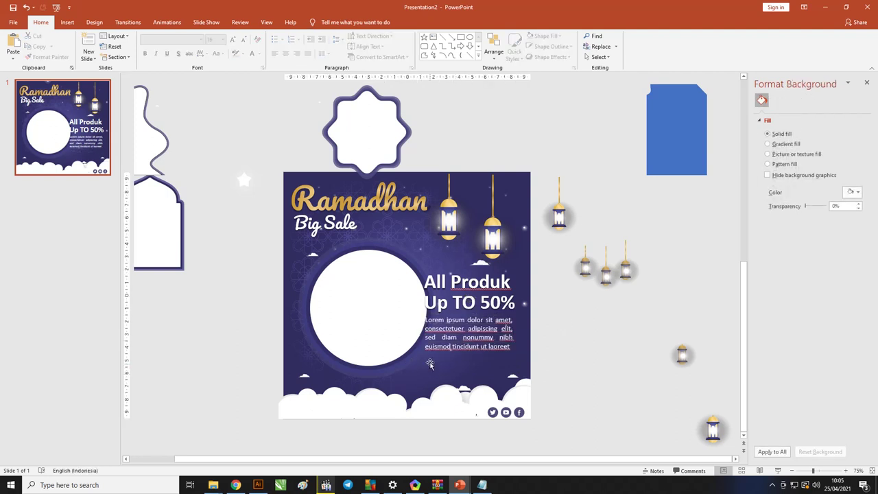
{"action": "left_click", "coordinate": [373, 308]}
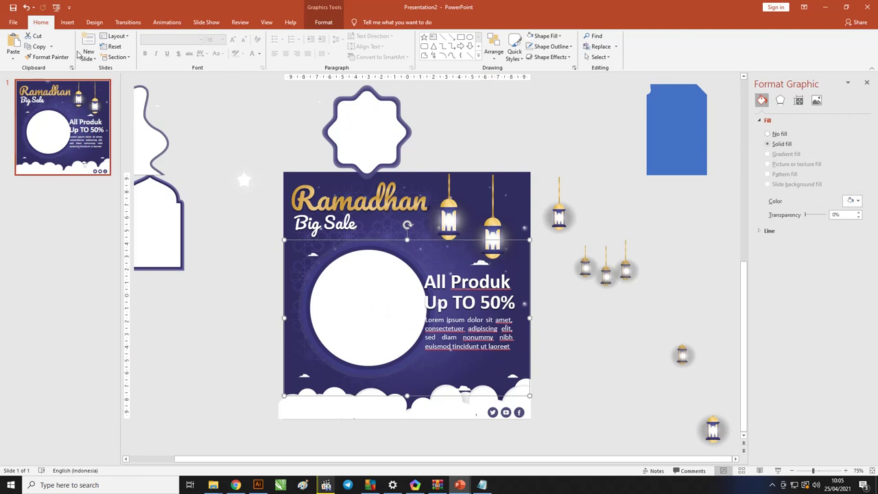
Draw a fully rounded rectangle below the paragraph and fill it white.
{"action": "left_click", "coordinate": [67, 22]}
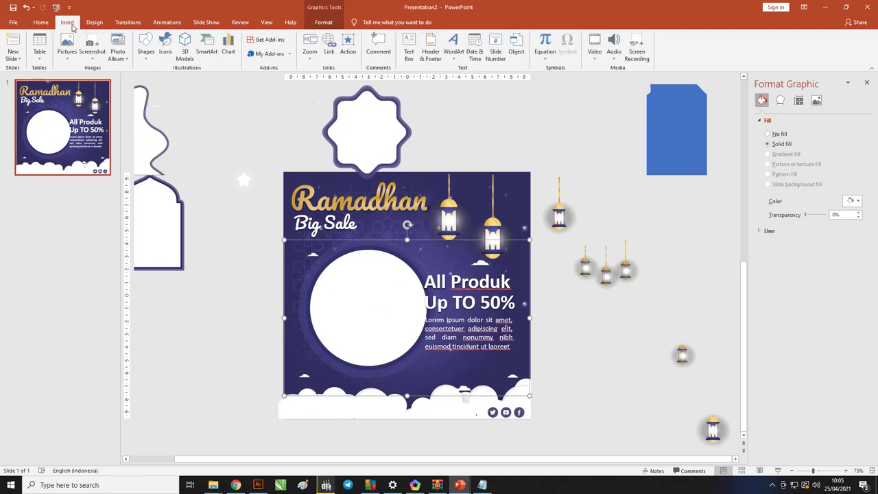
{"action": "left_click", "coordinate": [146, 60]}
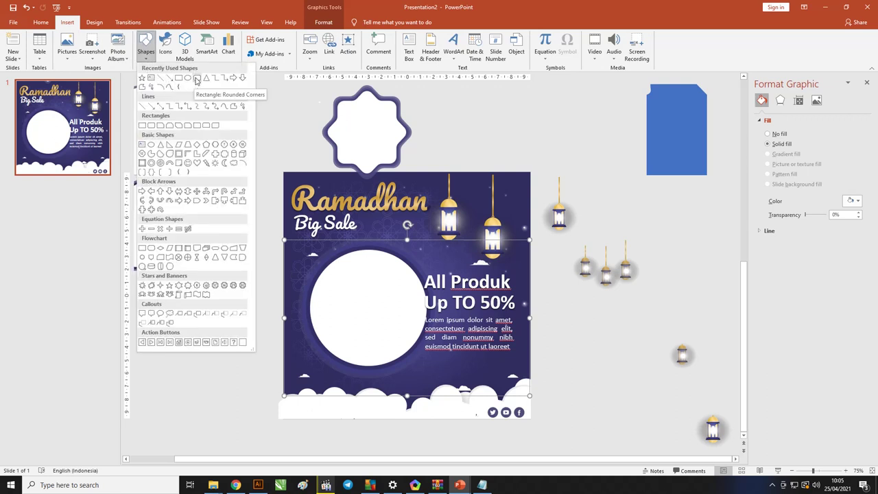
{"action": "left_click", "coordinate": [197, 79]}
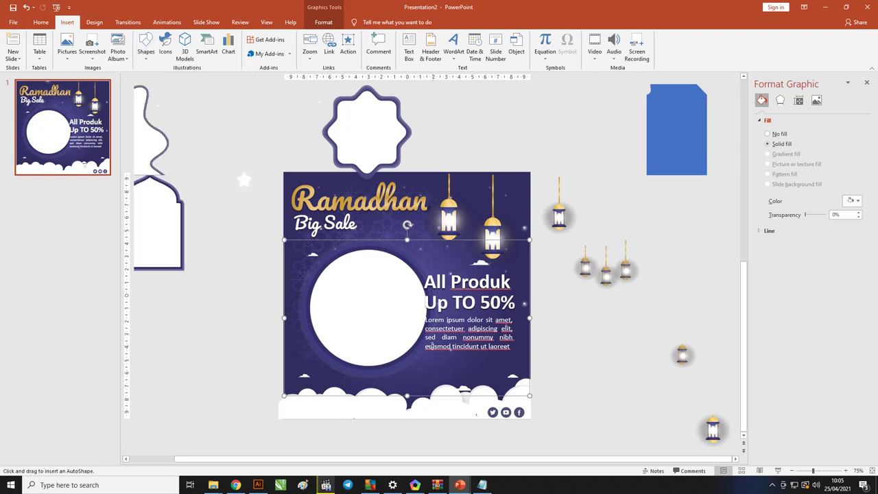
{"action": "left_click_drag", "start_coordinate": [423, 356], "coordinate": [509, 374]}
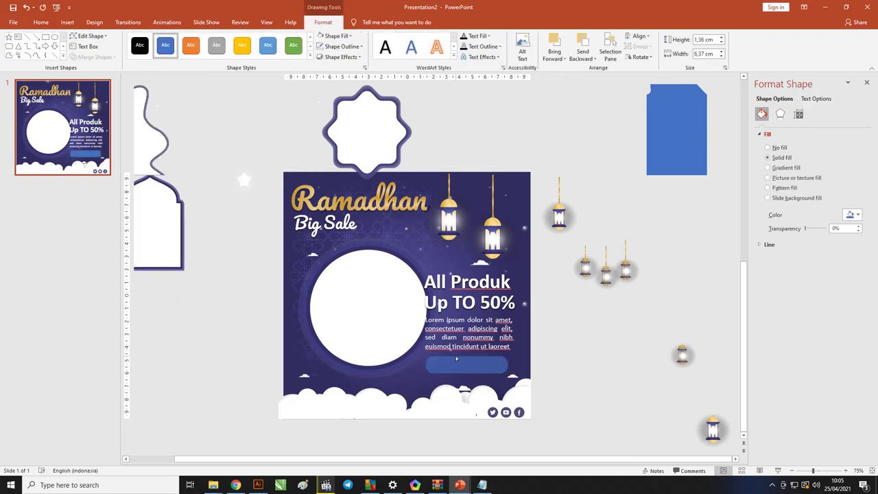
{"action": "scroll", "coordinate": [428, 357], "scroll_direction": "up", "scroll_amount": 5}
{"action": "left_click_drag", "start_coordinate": [360, 255], "coordinate": [373, 258]}
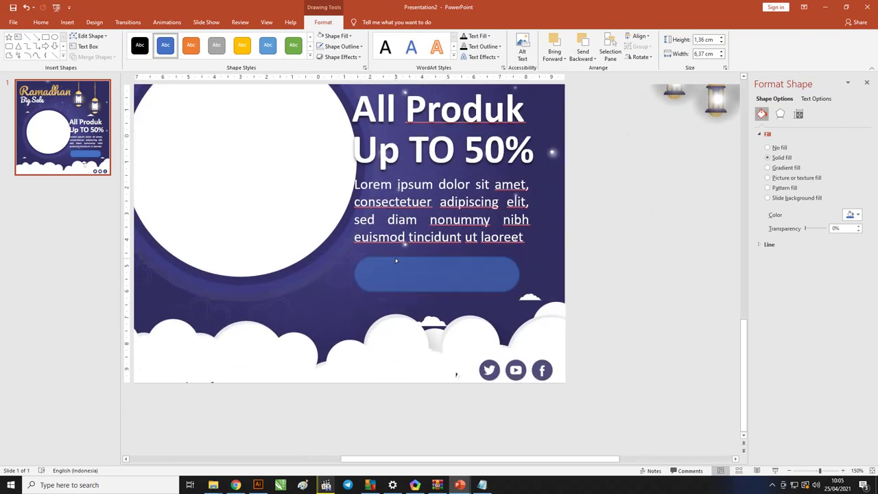
{"action": "left_click_drag", "start_coordinate": [425, 282], "coordinate": [423, 277]}
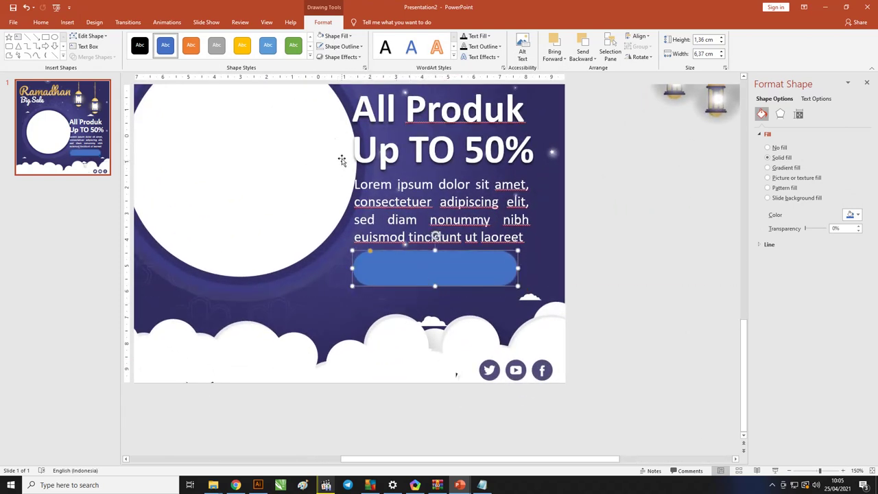
{"action": "left_click", "coordinate": [336, 36]}
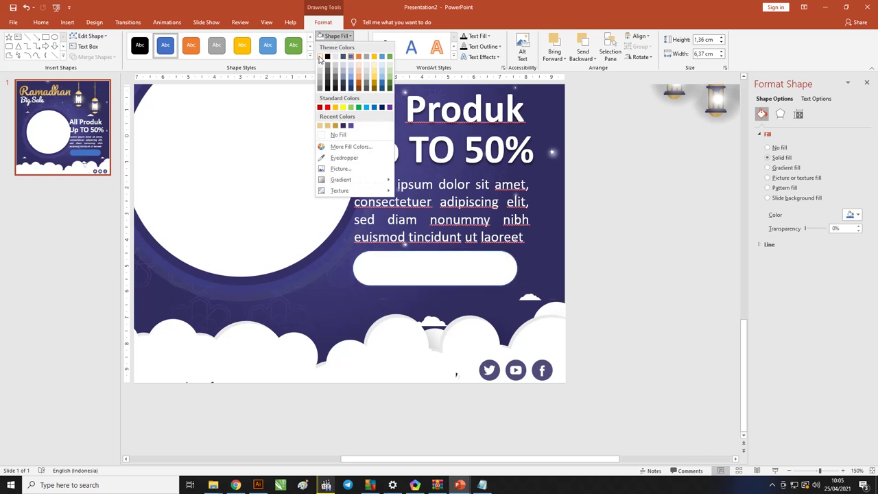
{"action": "left_click", "coordinate": [319, 56]}
Label the pill 'Beli Sekarang' in bold dark text, slightly enlarged.
{"action": "right_click", "coordinate": [384, 272]}
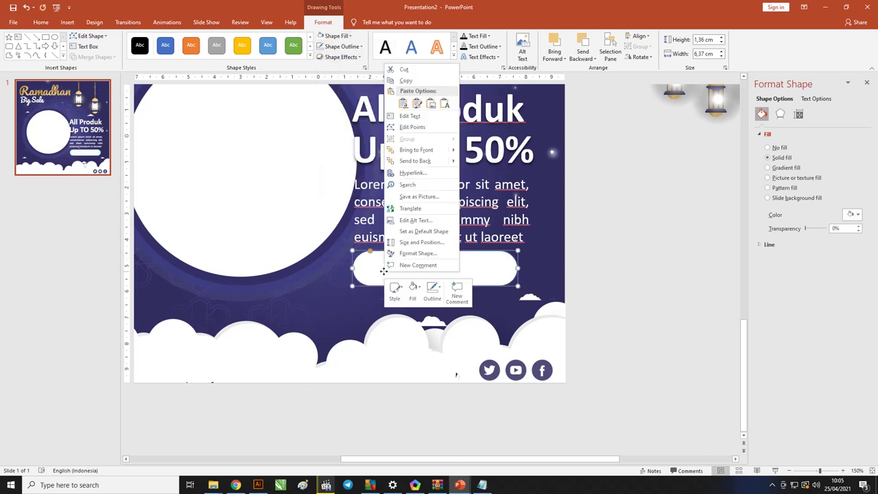
{"action": "left_click", "coordinate": [406, 116]}
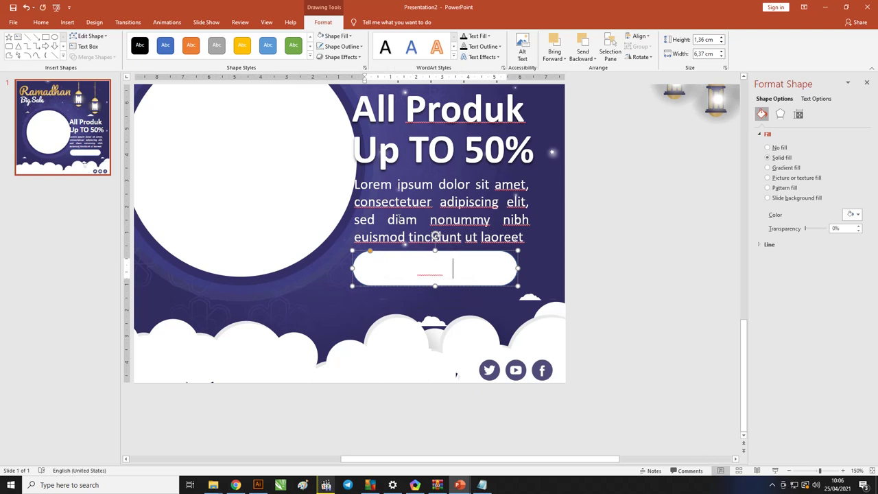
{"action": "key", "text": "ctrl+a"}
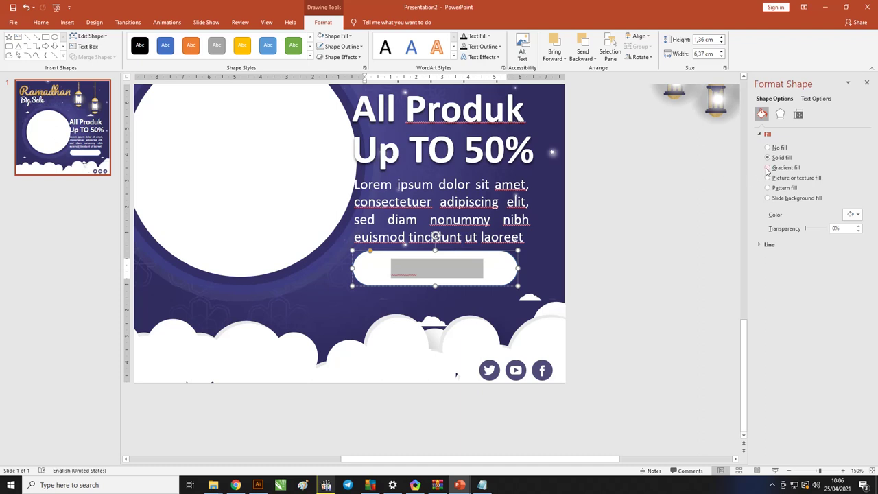
{"action": "left_click", "coordinate": [815, 98]}
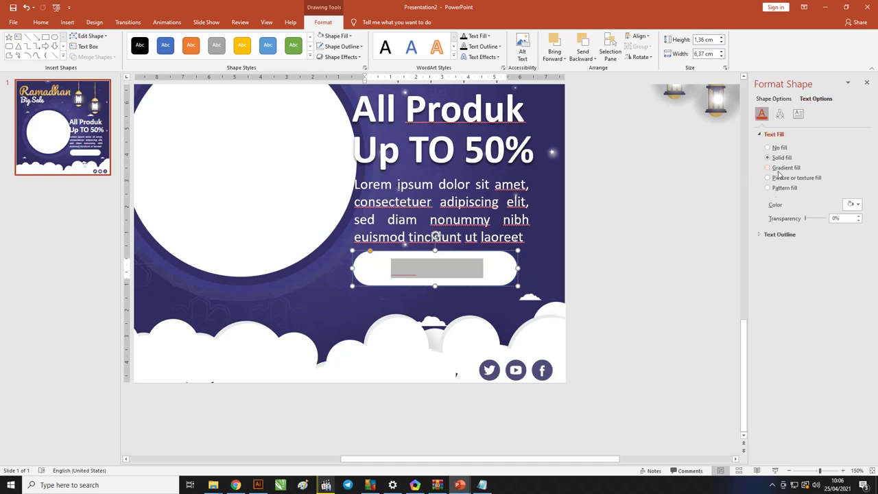
{"action": "left_click", "coordinate": [857, 205]}
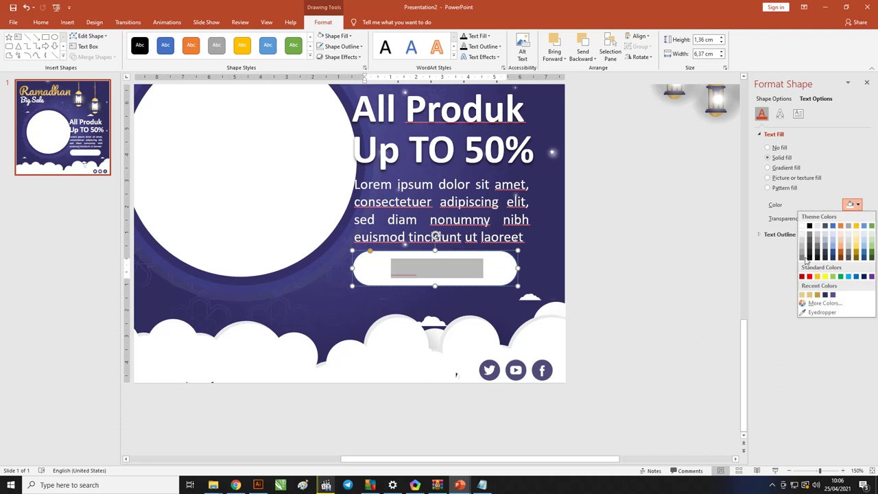
{"action": "left_click", "coordinate": [829, 295]}
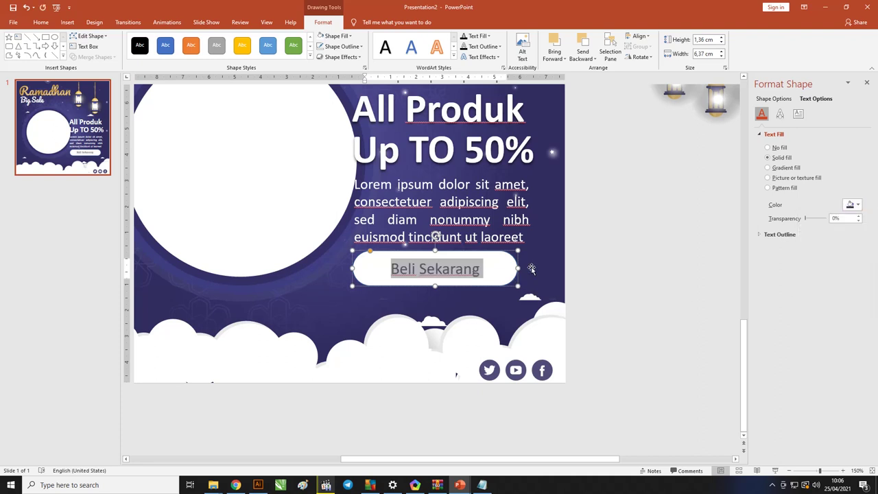
{"action": "key", "text": "ctrl+shift+period"}
{"action": "key", "text": "ctrl+shift+period"}
{"action": "key", "text": "ctrl+shift+period"}
{"action": "key", "text": "ctrl+shift+period"}
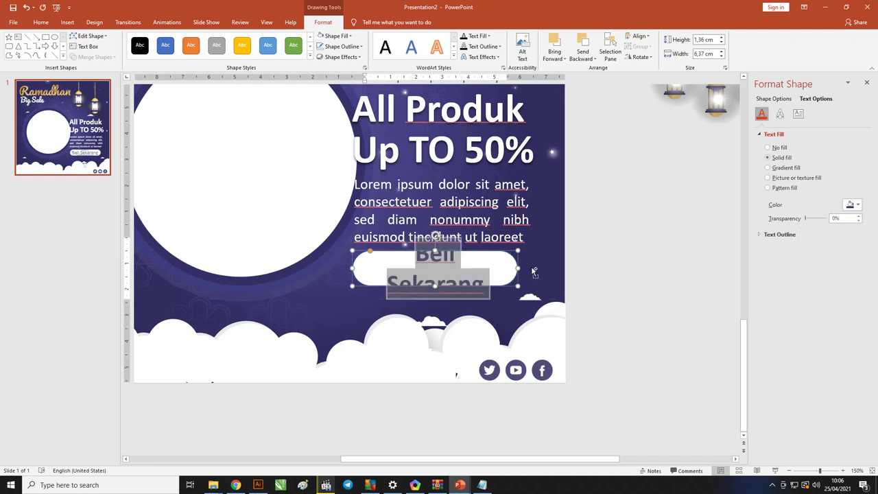
{"action": "key", "text": "ctrl+shift+comma"}
{"action": "key", "text": "ctrl+shift+comma"}
{"action": "key", "text": "ctrl+b"}
{"action": "key", "text": "ctrl+u"}
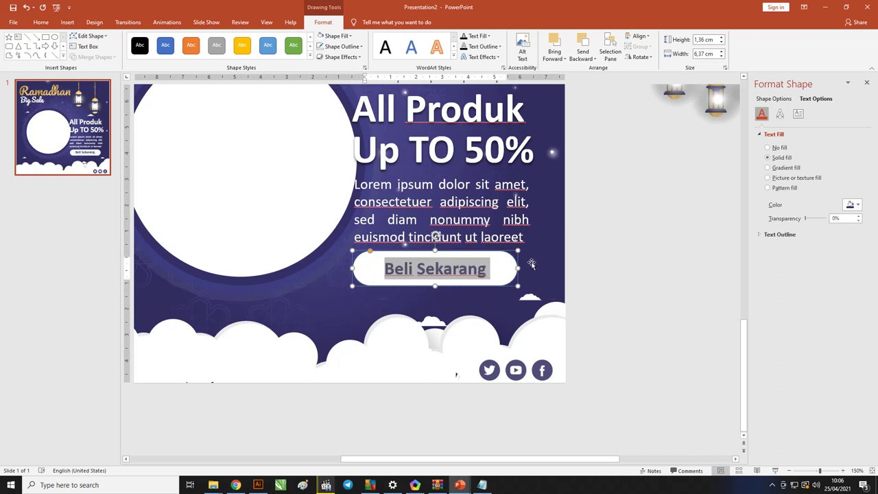
Set the Beli Sekarang button's outline to No Outline.
{"action": "left_click", "coordinate": [623, 222]}
{"action": "left_click", "coordinate": [515, 260]}
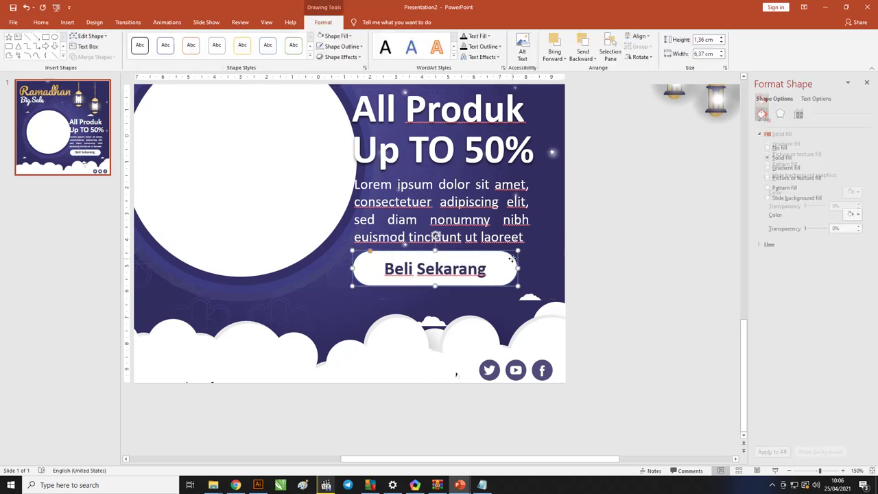
{"action": "left_click", "coordinate": [342, 46]}
{"action": "left_click", "coordinate": [354, 146]}
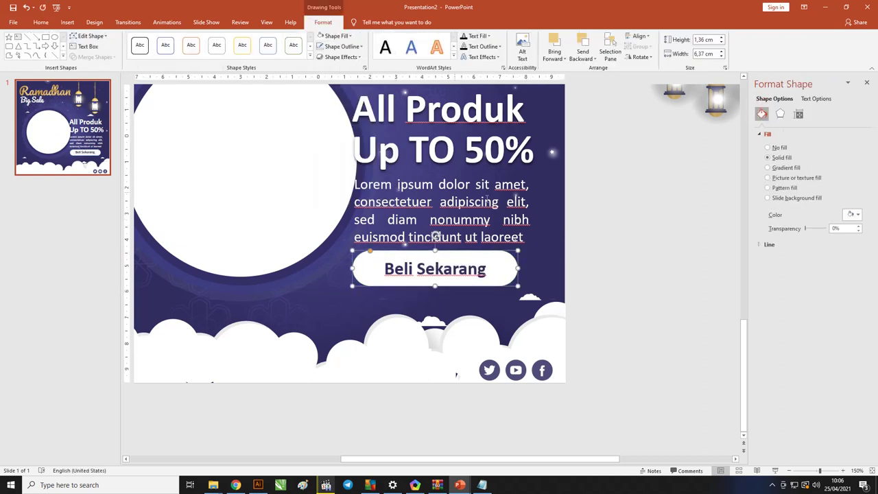
{"action": "left_click", "coordinate": [600, 197]}
Shift the lower background graphic slightly left.
{"action": "scroll", "coordinate": [453, 234], "scroll_direction": "down", "scroll_amount": 5}
{"action": "left_click", "coordinate": [296, 242]}
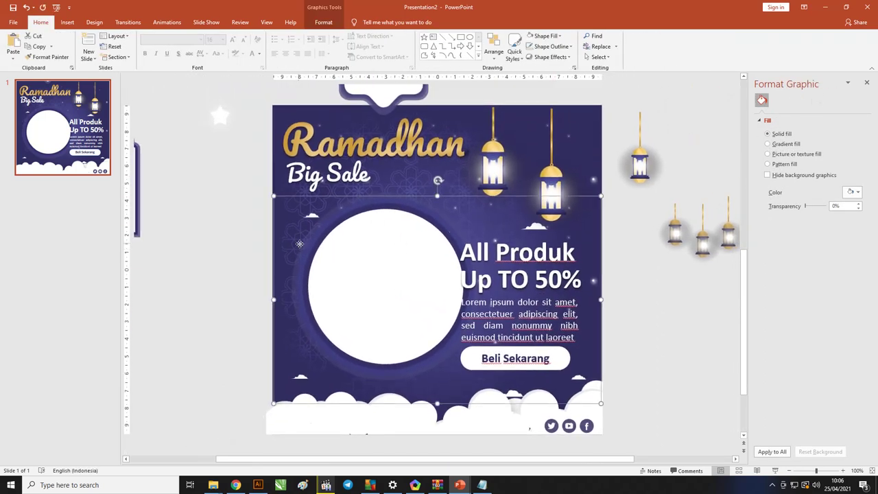
{"action": "left_click_drag", "start_coordinate": [342, 244], "coordinate": [326, 241]}
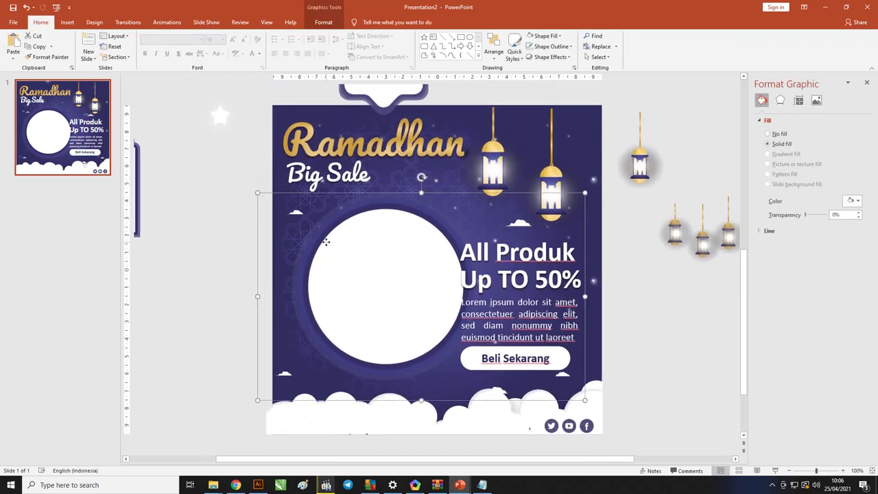
{"action": "left_click", "coordinate": [205, 217]}
Select only the circle graphic, enlarge it from a corner, and nudge it into place.
{"action": "scroll", "coordinate": [220, 206], "scroll_direction": "down", "scroll_amount": 2}
{"action": "scroll", "coordinate": [234, 199], "scroll_direction": "down", "scroll_amount": 1}
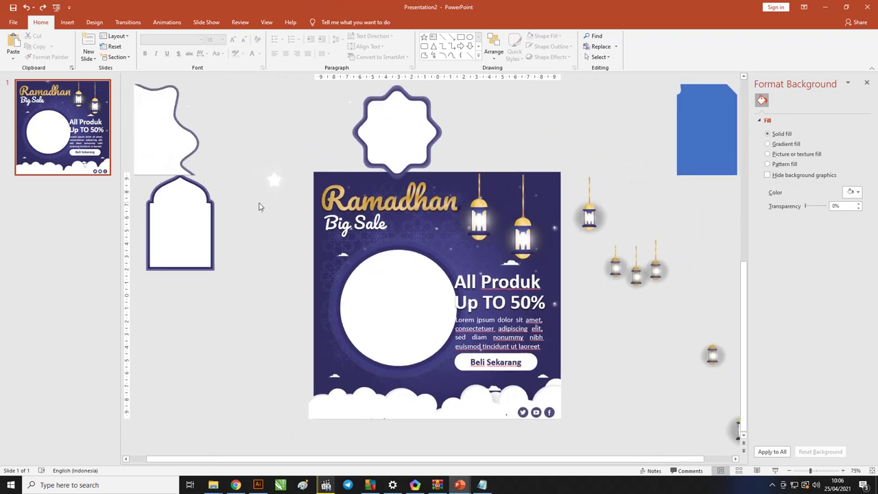
{"action": "left_click_drag", "start_coordinate": [268, 216], "coordinate": [502, 419]}
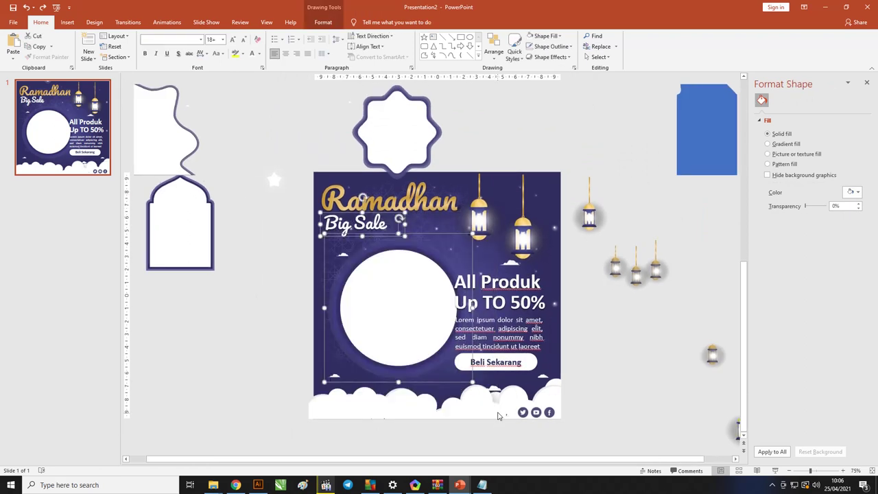
{"action": "left_click", "coordinate": [377, 218], "text": "shift"}
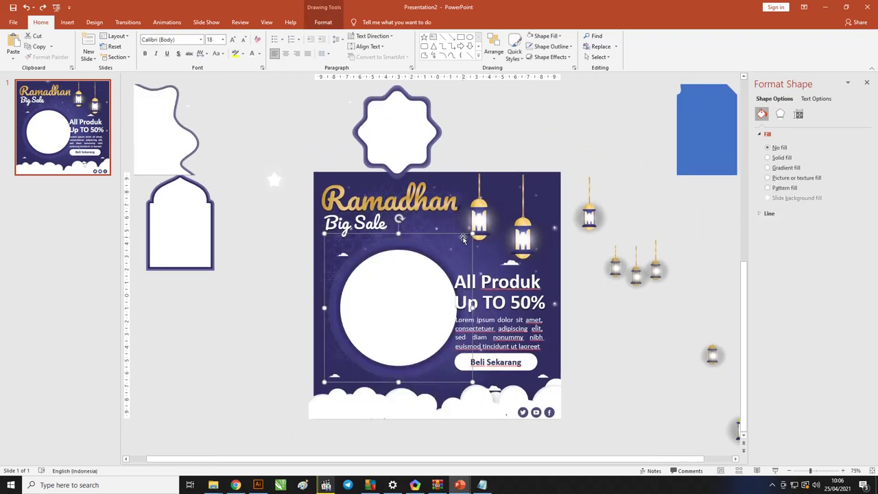
{"action": "left_click_drag", "start_coordinate": [470, 235], "coordinate": [499, 214]}
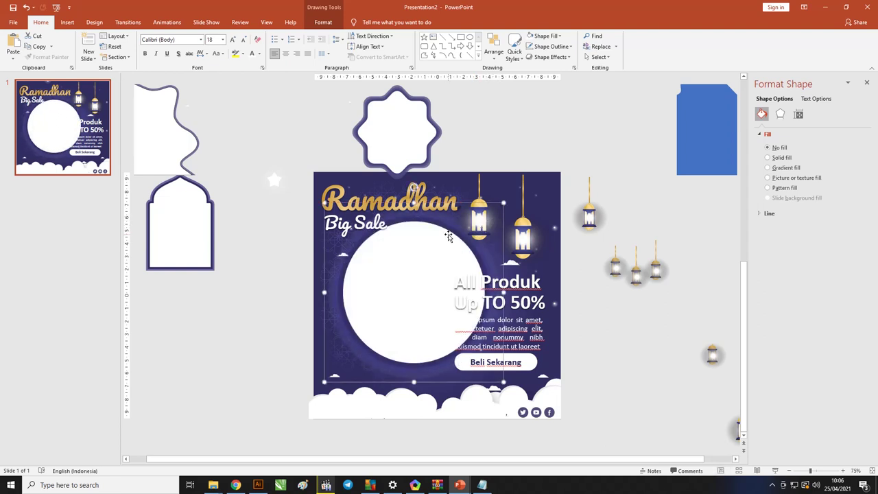
{"action": "key", "text": "Down"}
{"action": "key", "text": "Down"}
{"action": "key", "text": "Down"}
{"action": "key", "text": "Down"}
{"action": "key", "text": "Down"}
{"action": "key", "text": "Down"}
{"action": "key", "text": "Down"}
{"action": "key", "text": "Down"}
{"action": "key", "text": "Left"}
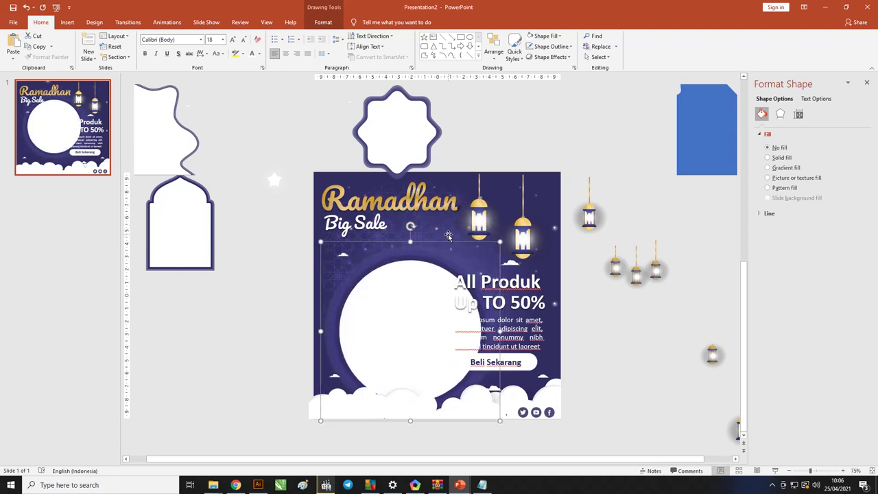
{"action": "key", "text": "Left"}
{"action": "key", "text": "Left"}
{"action": "key", "text": "Up"}
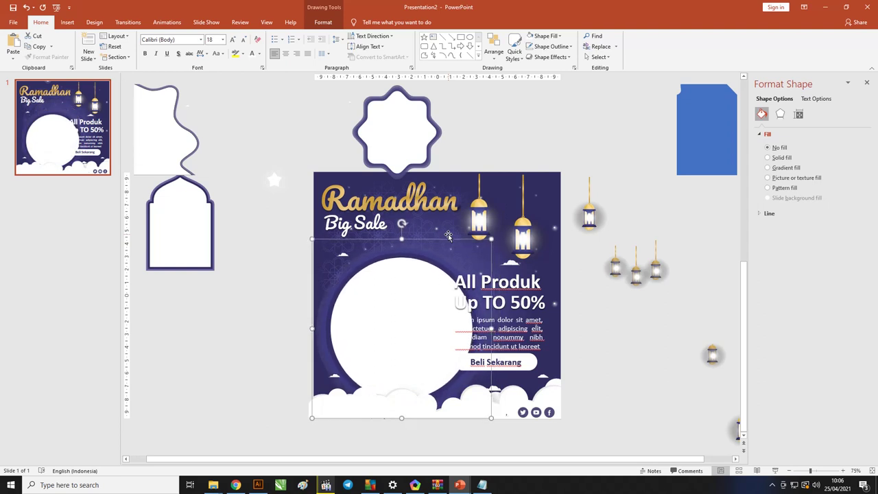
{"action": "key", "text": "Up"}
{"action": "key", "text": "Up"}
{"action": "key", "text": "Up"}
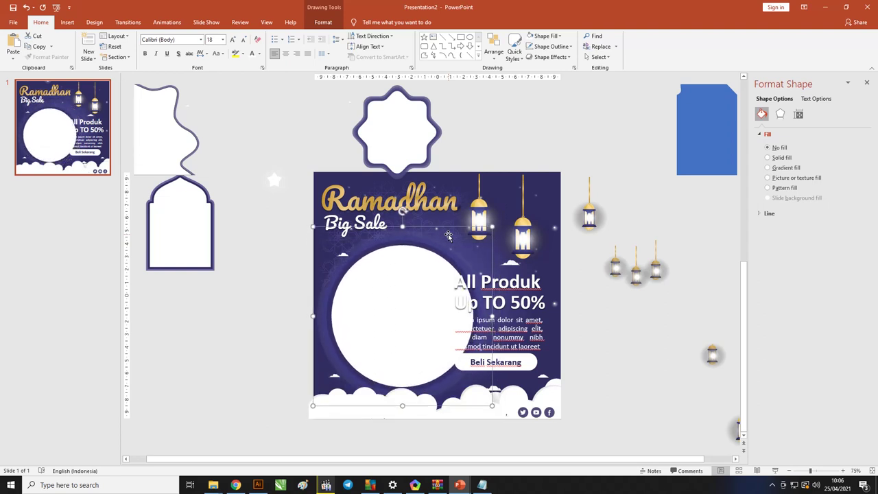
{"action": "key", "text": "Up"}
{"action": "key", "text": "Up"}
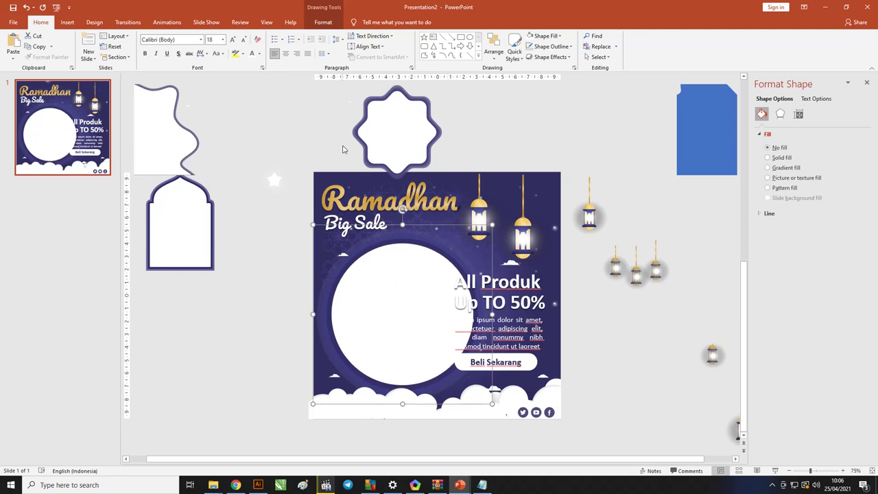
Ungroup the circle graphic twice, converting it to drawing shapes, and select the white inner circle.
{"action": "right_click", "coordinate": [385, 286]}
{"action": "mouse_move", "coordinate": [407, 361]}
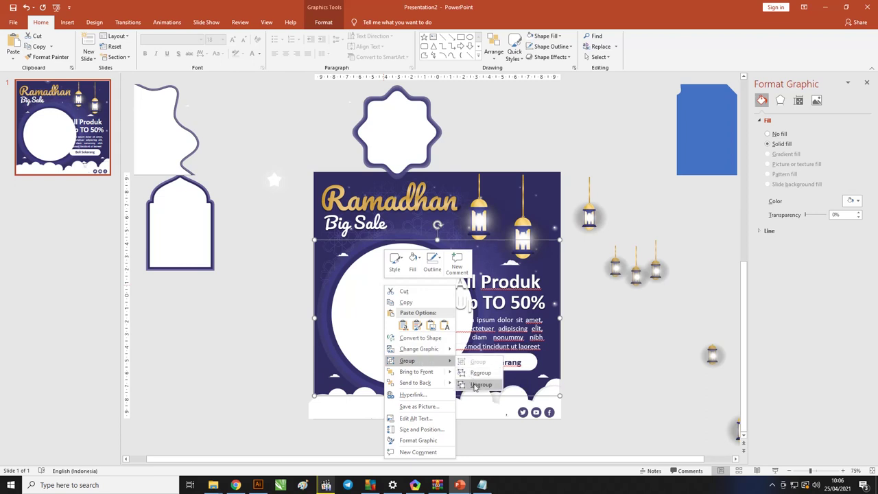
{"action": "left_click", "coordinate": [480, 384]}
{"action": "left_click", "coordinate": [423, 268]}
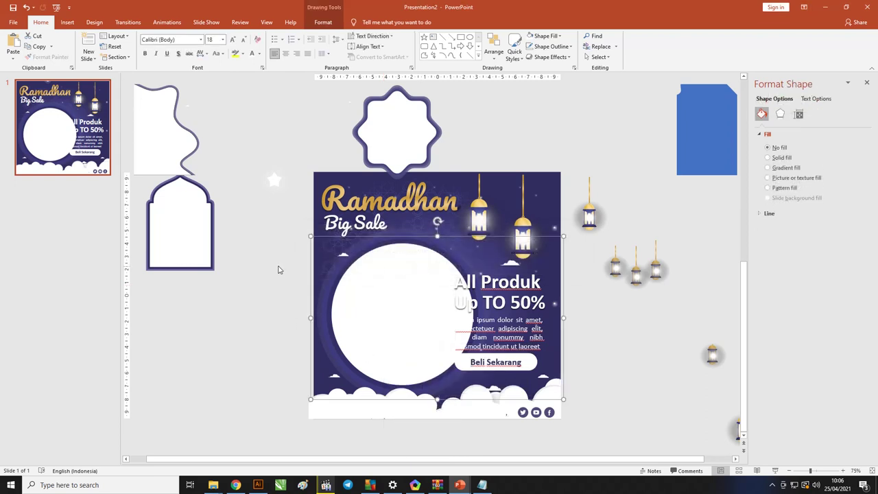
{"action": "right_click", "coordinate": [391, 286]}
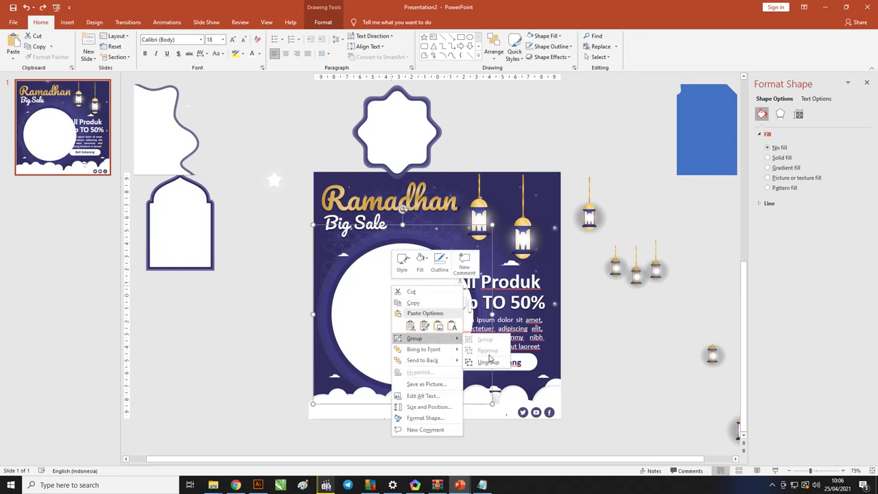
{"action": "left_click", "coordinate": [538, 328]}
{"action": "left_click", "coordinate": [382, 290]}
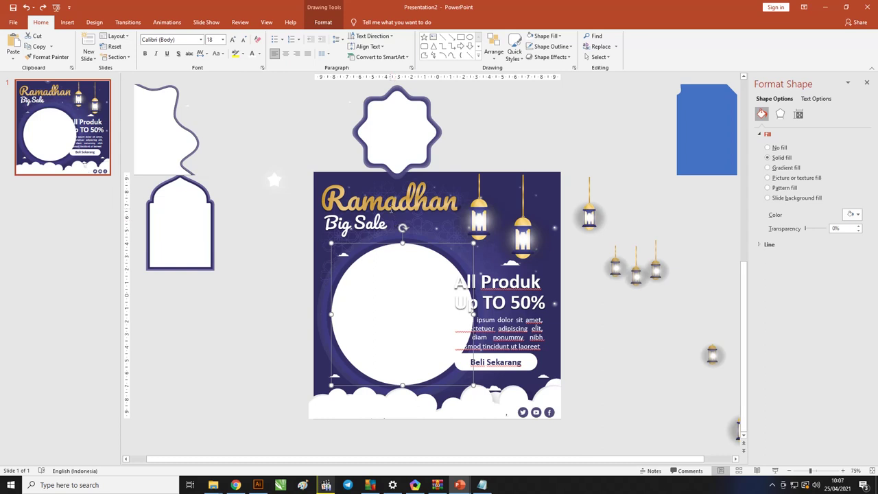
Picture-fill the white circle with the shopping-bag model photo from the Model folder.
{"action": "left_click", "coordinate": [323, 22]}
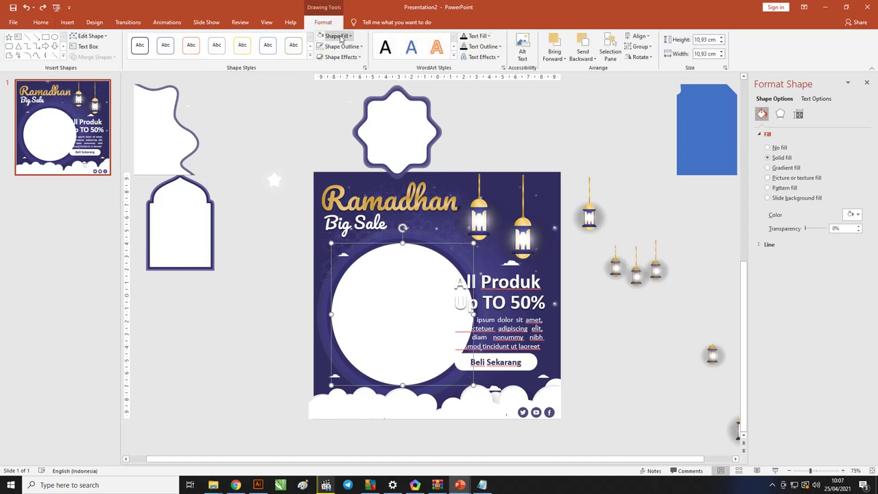
{"action": "left_click", "coordinate": [341, 37]}
{"action": "mouse_move", "coordinate": [340, 180]}
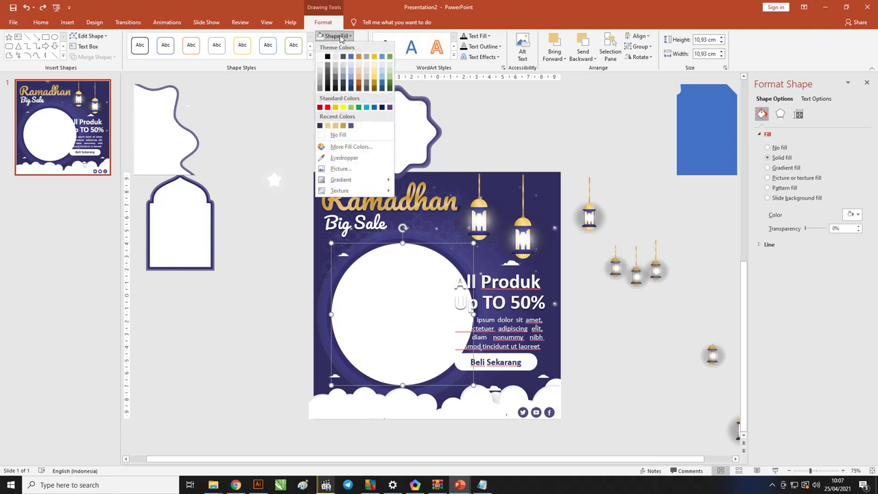
{"action": "left_click", "coordinate": [350, 170]}
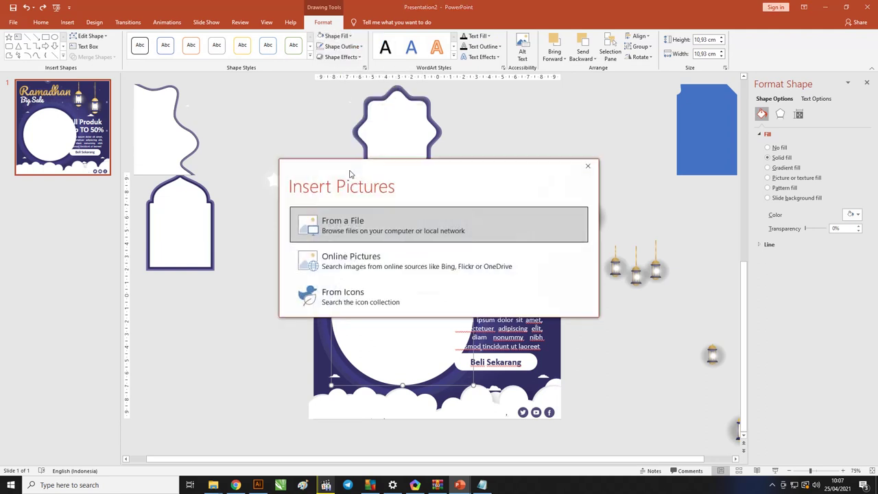
{"action": "left_click", "coordinate": [478, 227]}
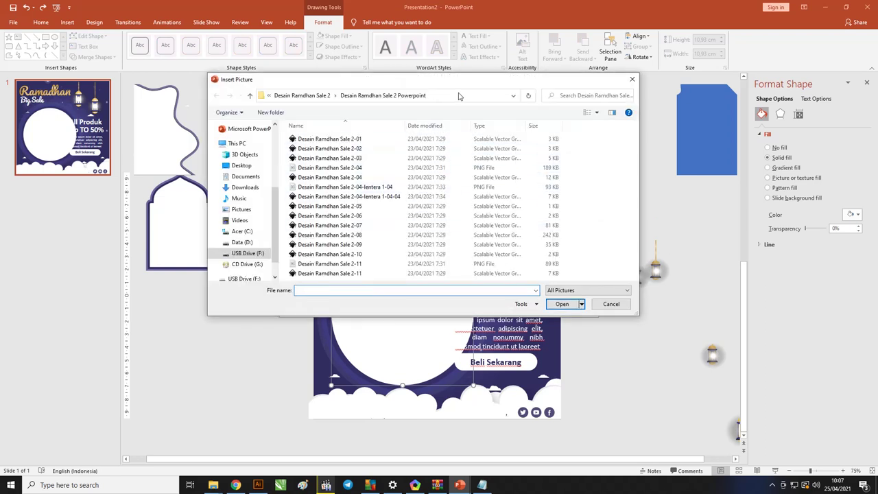
{"action": "left_click", "coordinate": [459, 96]}
{"action": "key", "text": "Escape"}
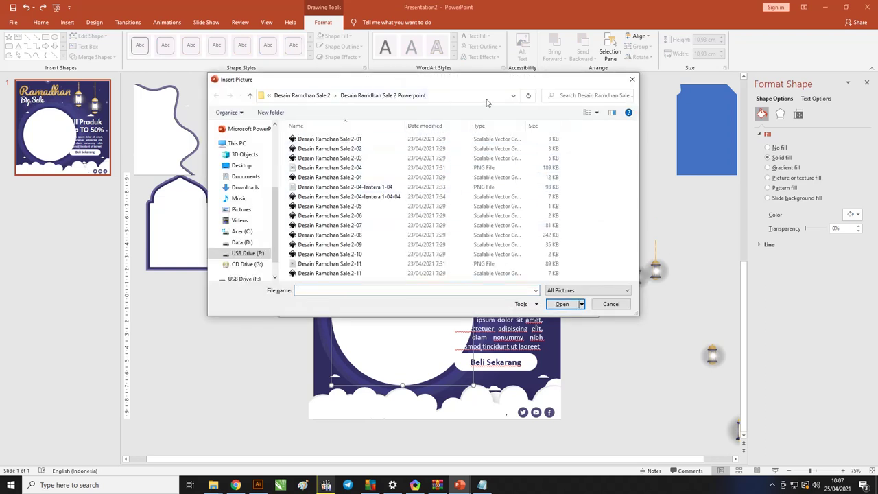
{"action": "left_click", "coordinate": [486, 96]}
{"action": "type", "text": "F:\\Data\\Twibbon Ramadhan\\Model"}
{"action": "key", "text": "Return"}
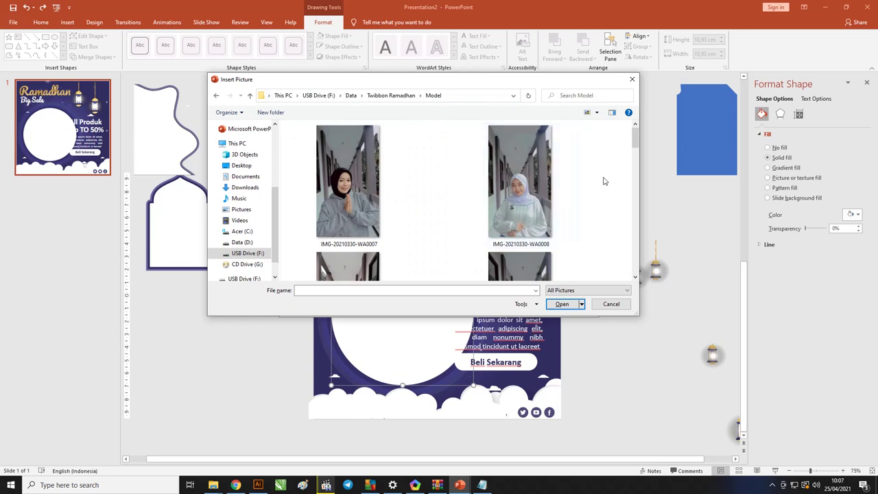
{"action": "left_click_drag", "start_coordinate": [636, 140], "coordinate": [636, 229]}
{"action": "left_click", "coordinate": [526, 240]}
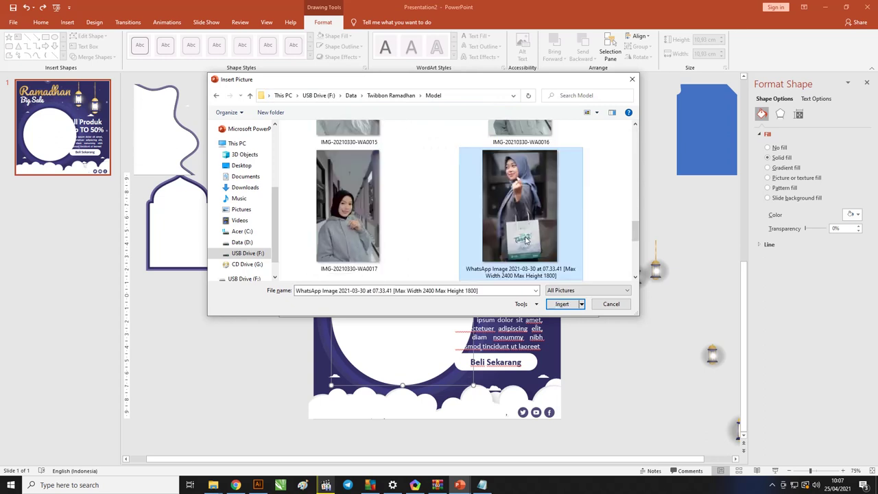
{"action": "left_click", "coordinate": [561, 304]}
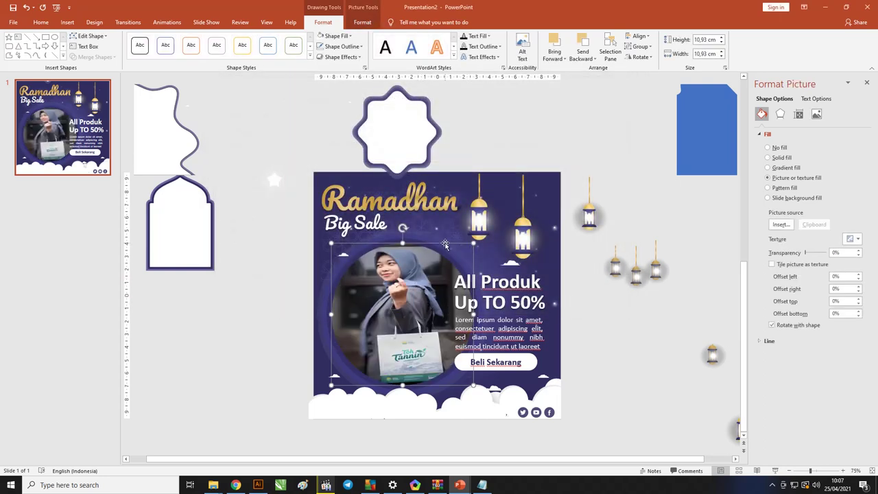
Crop and enlarge the model photo within the circle, shifting it to frame her face and upper body.
{"action": "right_click", "coordinate": [417, 260]}
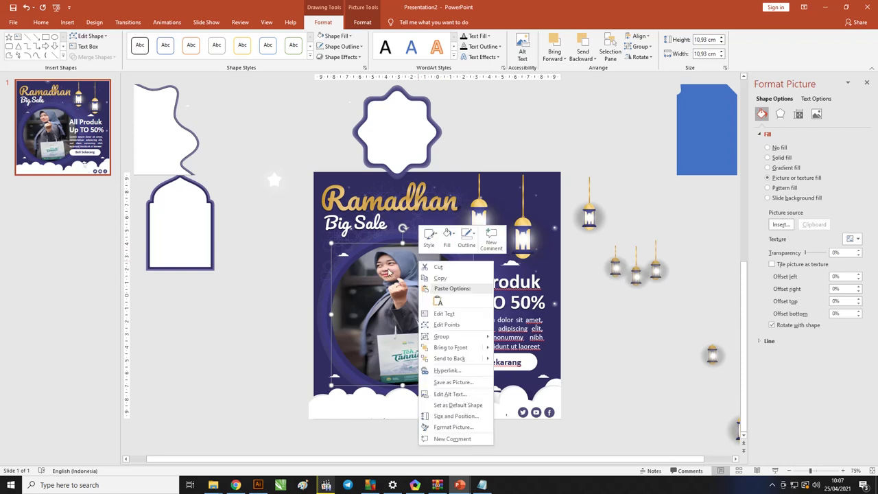
{"action": "left_click", "coordinate": [386, 272]}
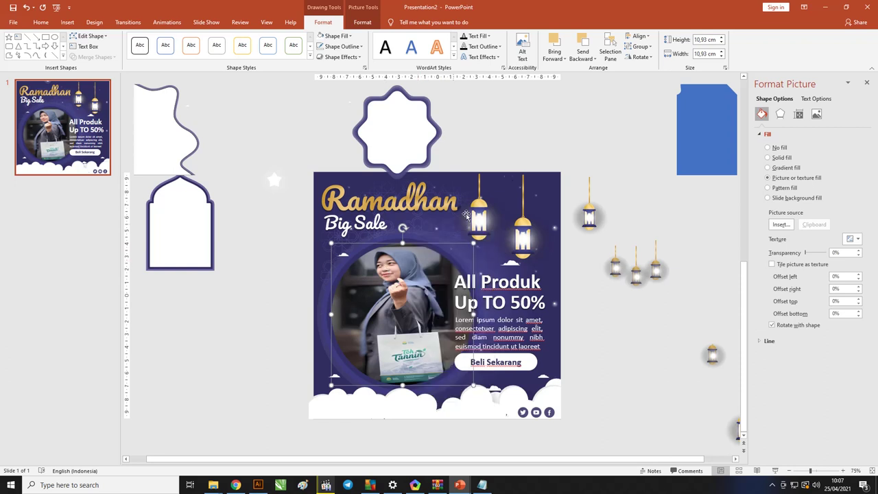
{"action": "left_click", "coordinate": [362, 22]}
{"action": "left_click", "coordinate": [789, 42]}
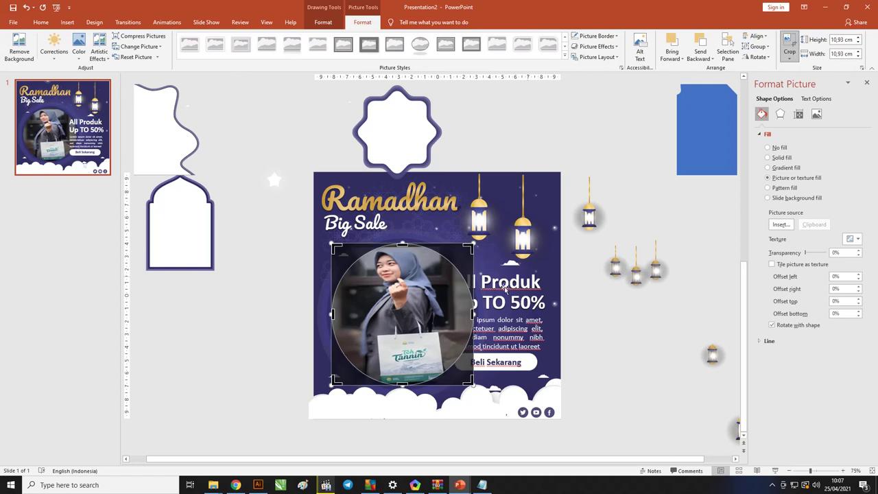
{"action": "left_click_drag", "start_coordinate": [472, 314], "coordinate": [446, 316]}
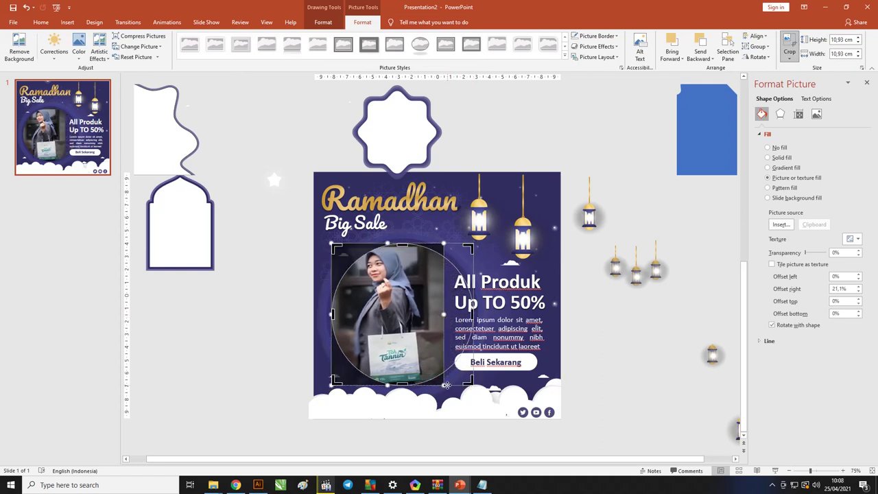
{"action": "left_click_drag", "start_coordinate": [449, 389], "coordinate": [499, 454]}
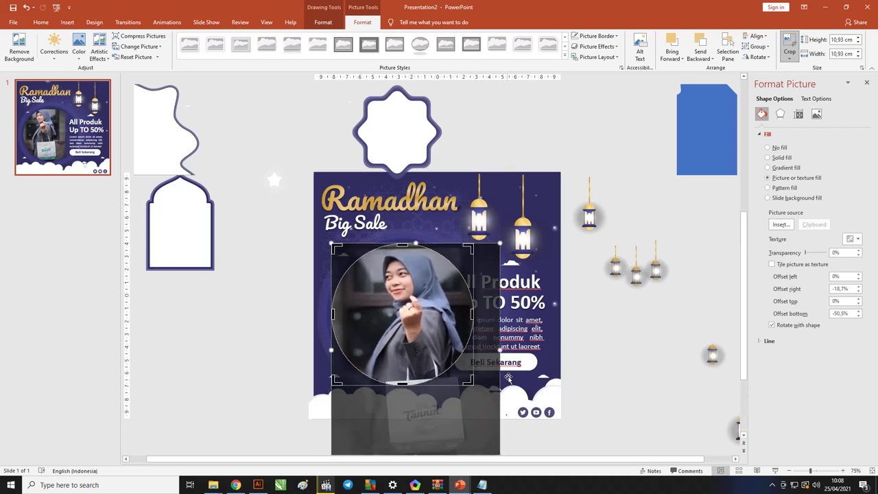
{"action": "left_click_drag", "start_coordinate": [499, 350], "coordinate": [487, 350]}
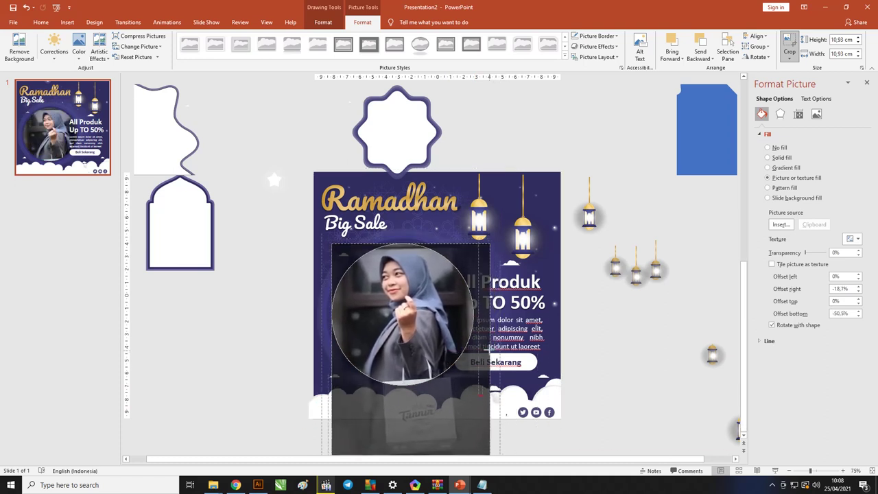
{"action": "left_click_drag", "start_coordinate": [422, 309], "coordinate": [421, 309]}
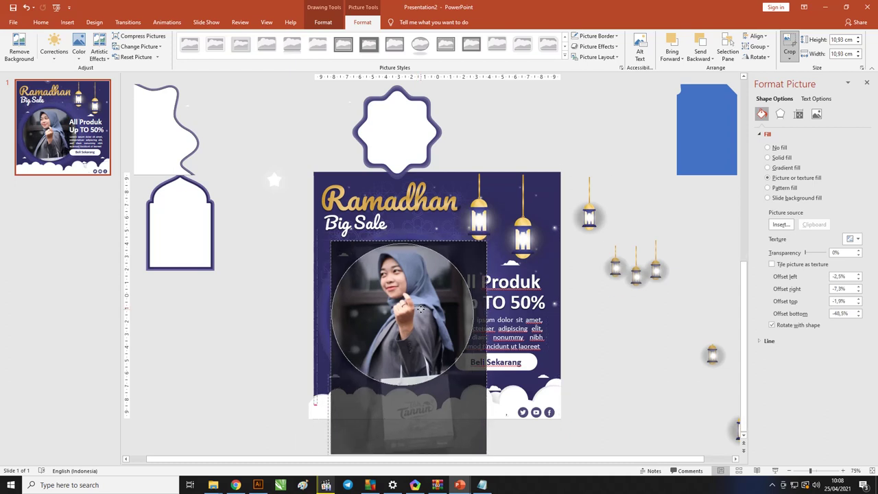
{"action": "left_click", "coordinate": [617, 341]}
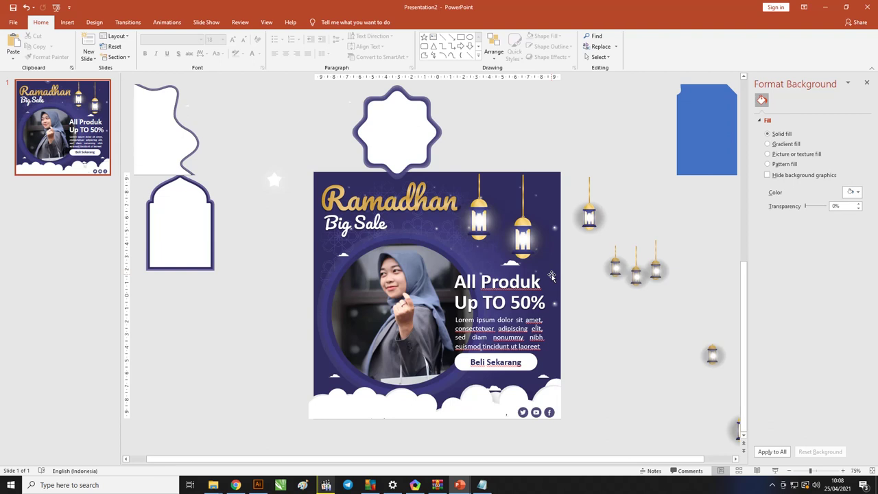